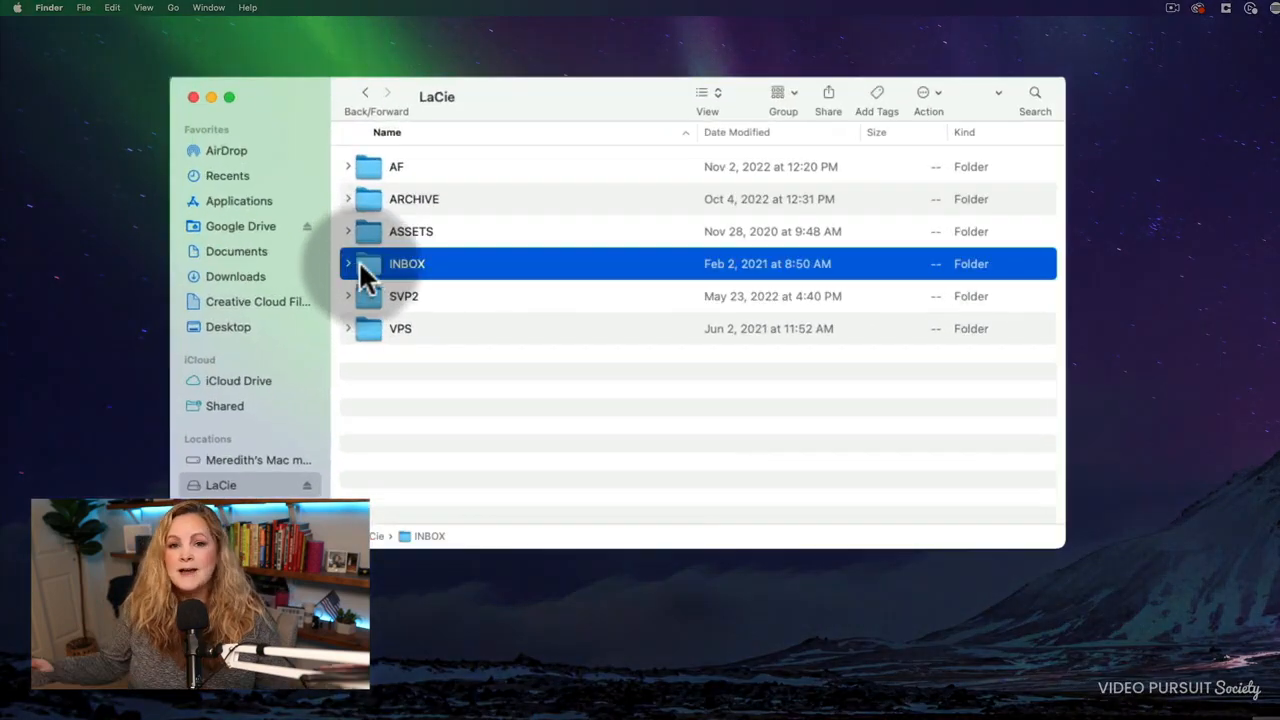
# Open the INBOX folder on the LaCie drive and expand the Getting Started with YouTube Shorts folder to view its files.
pyautogui.doubleClick(366, 272)
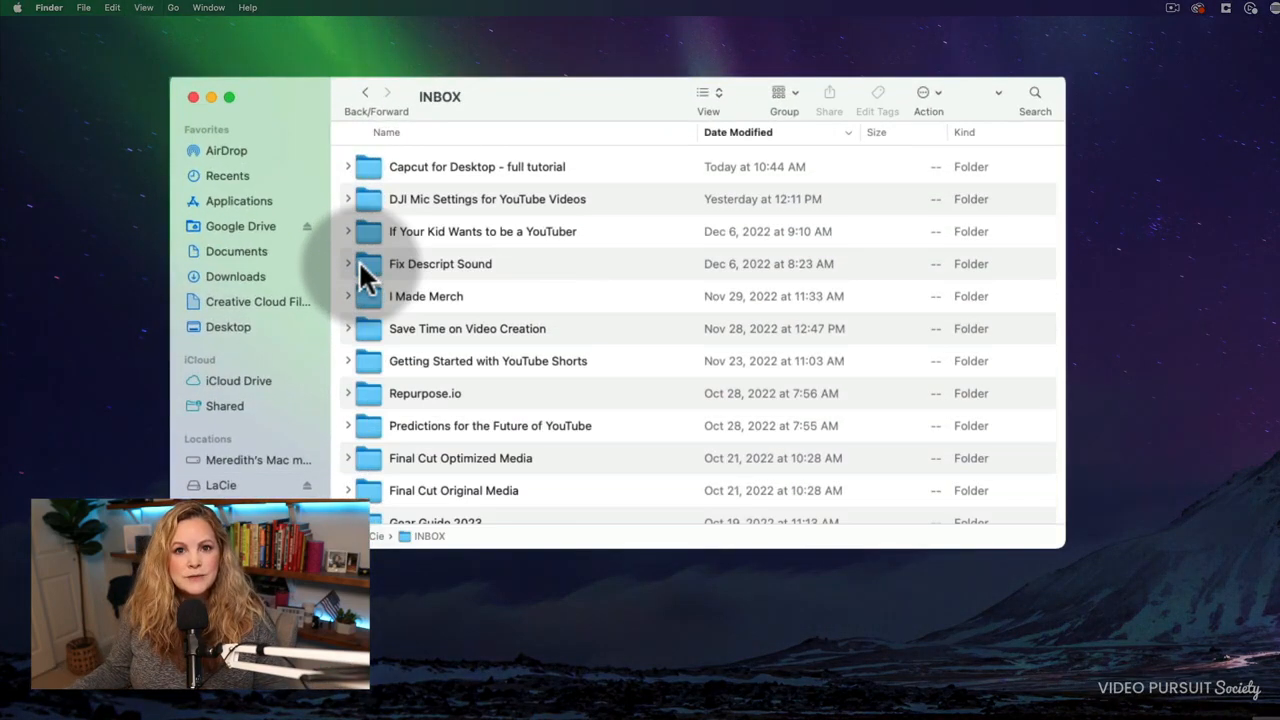
pyautogui.click(347, 288)
pyautogui.click(347, 288)
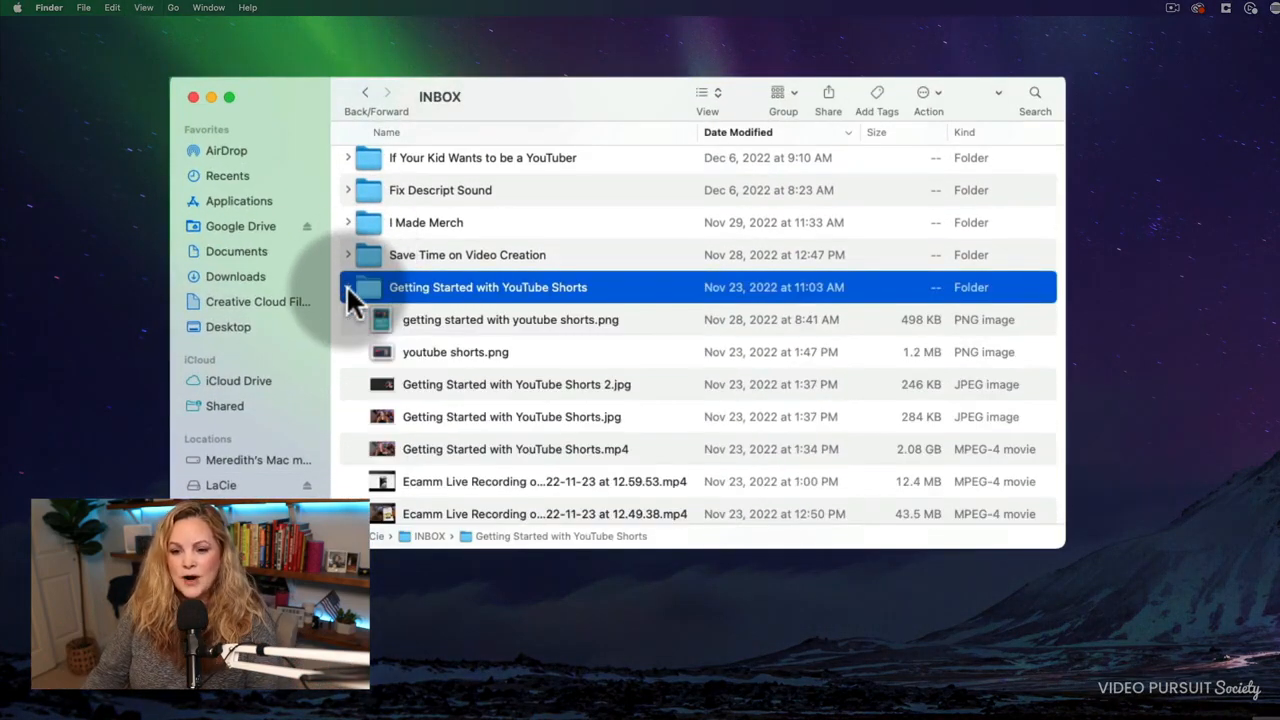
pyautogui.scroll(-3, 349, 297)
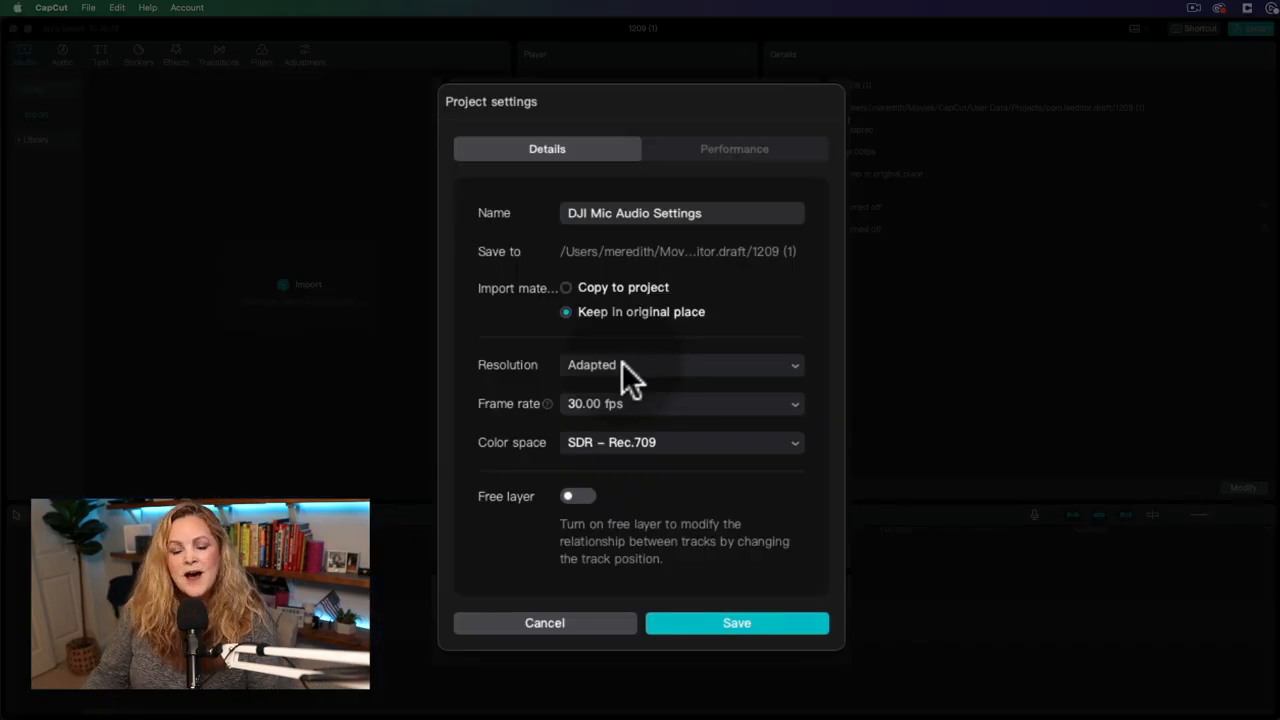
# Set the project to a customized 1920 x 1080 resolution with SDR – Rec.709 color space, and turn on the free layer.
pyautogui.click(621, 362)
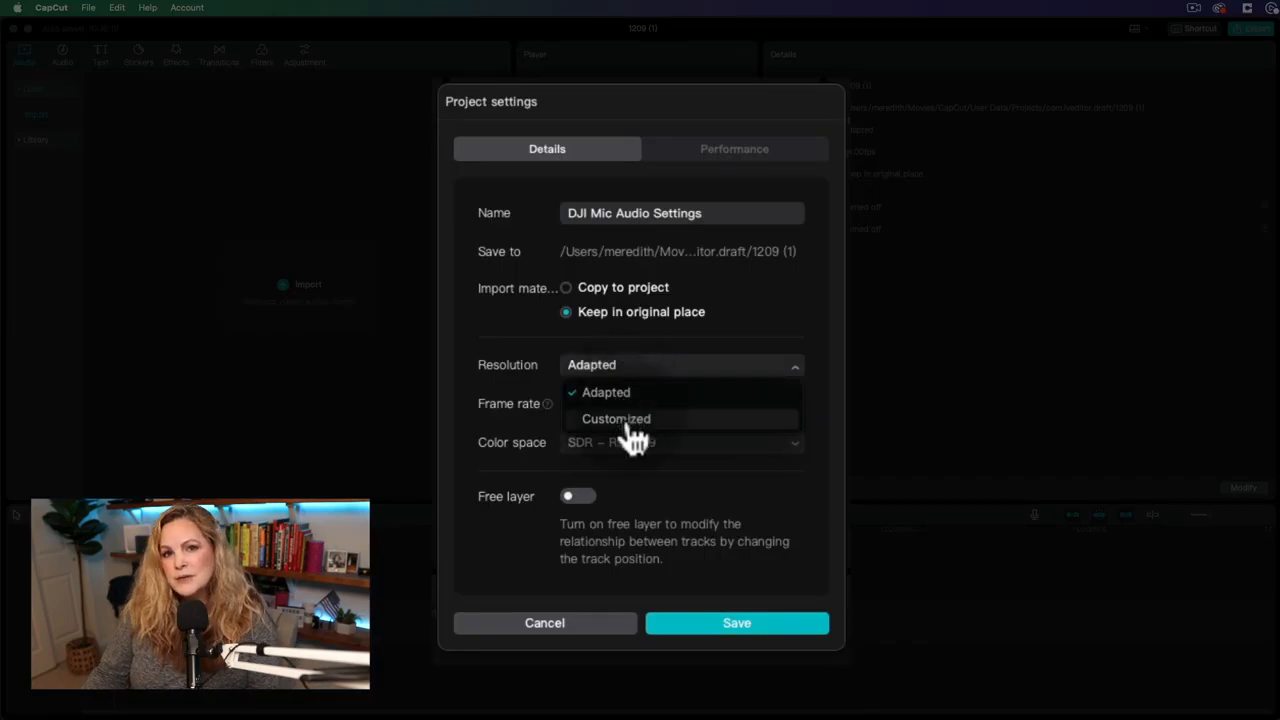
pyautogui.click(615, 420)
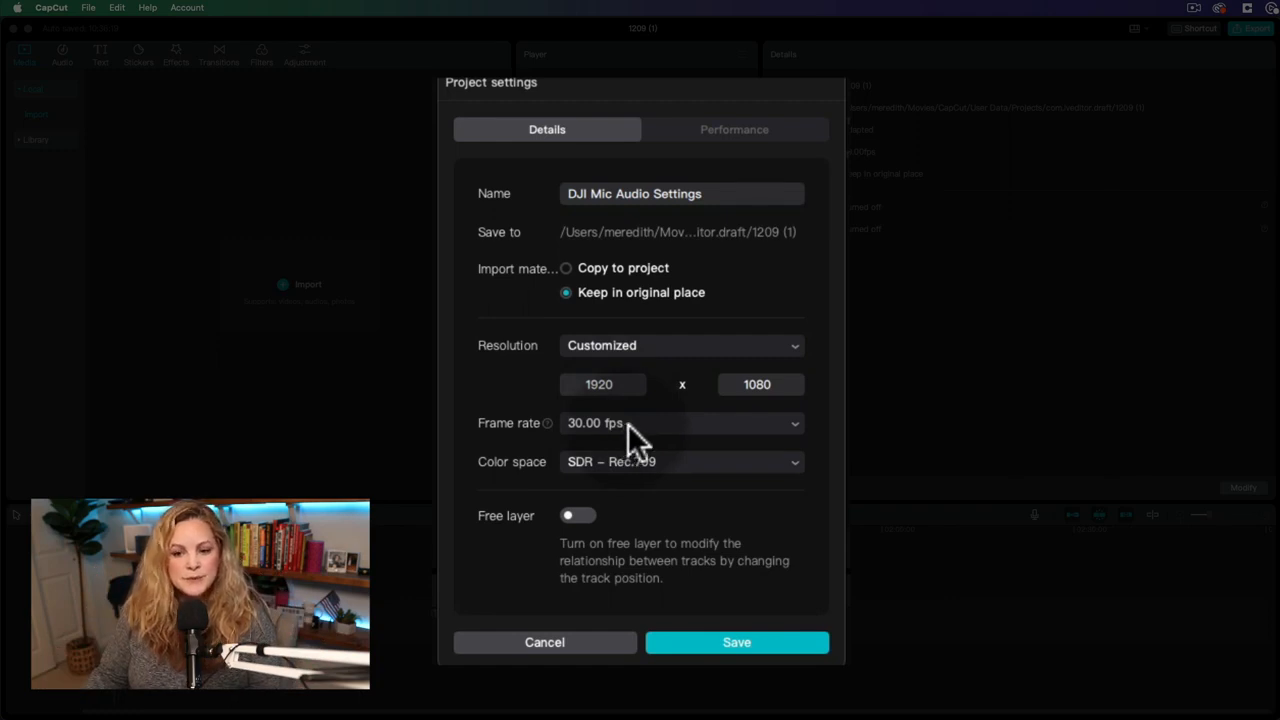
pyautogui.click(688, 463)
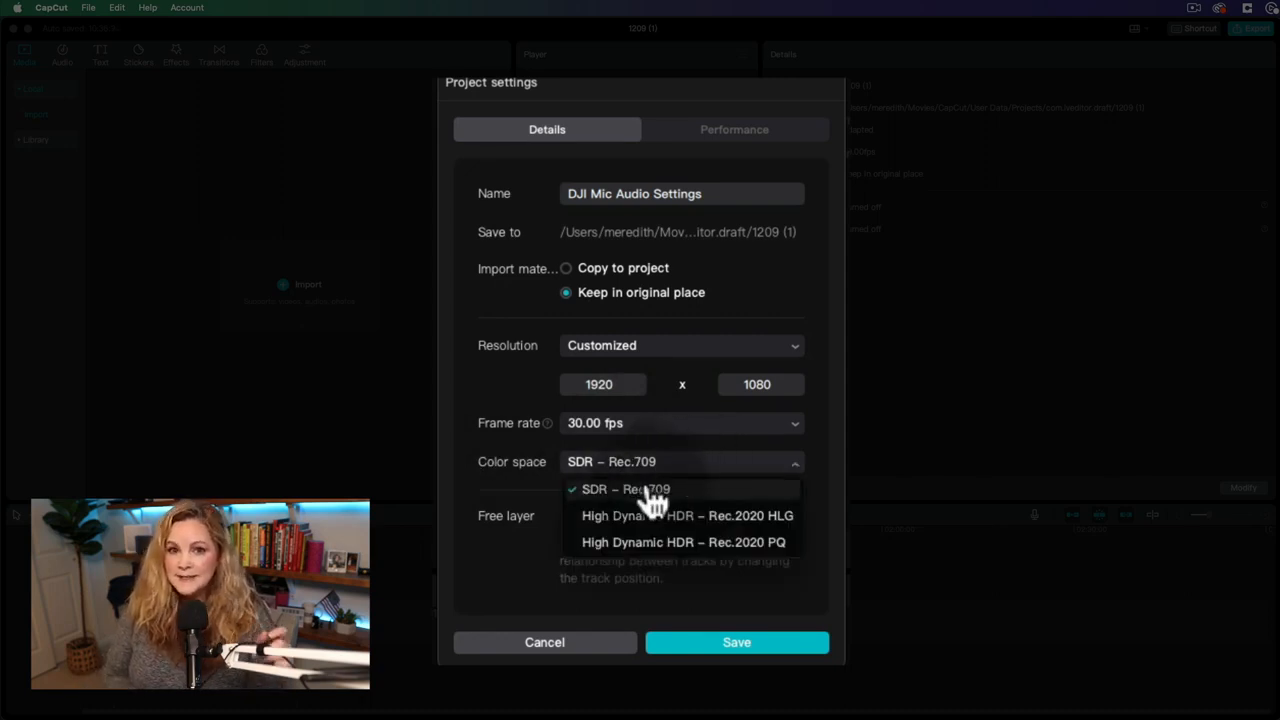
pyautogui.click(650, 492)
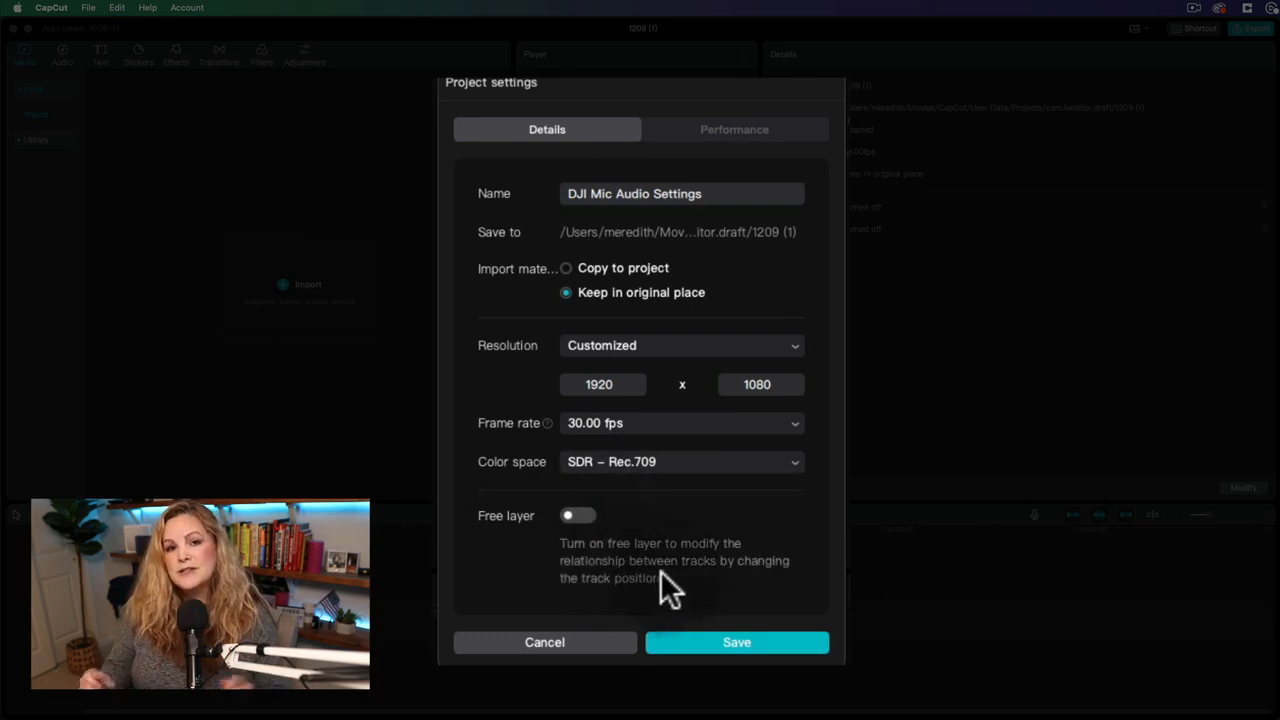
pyautogui.click(579, 517)
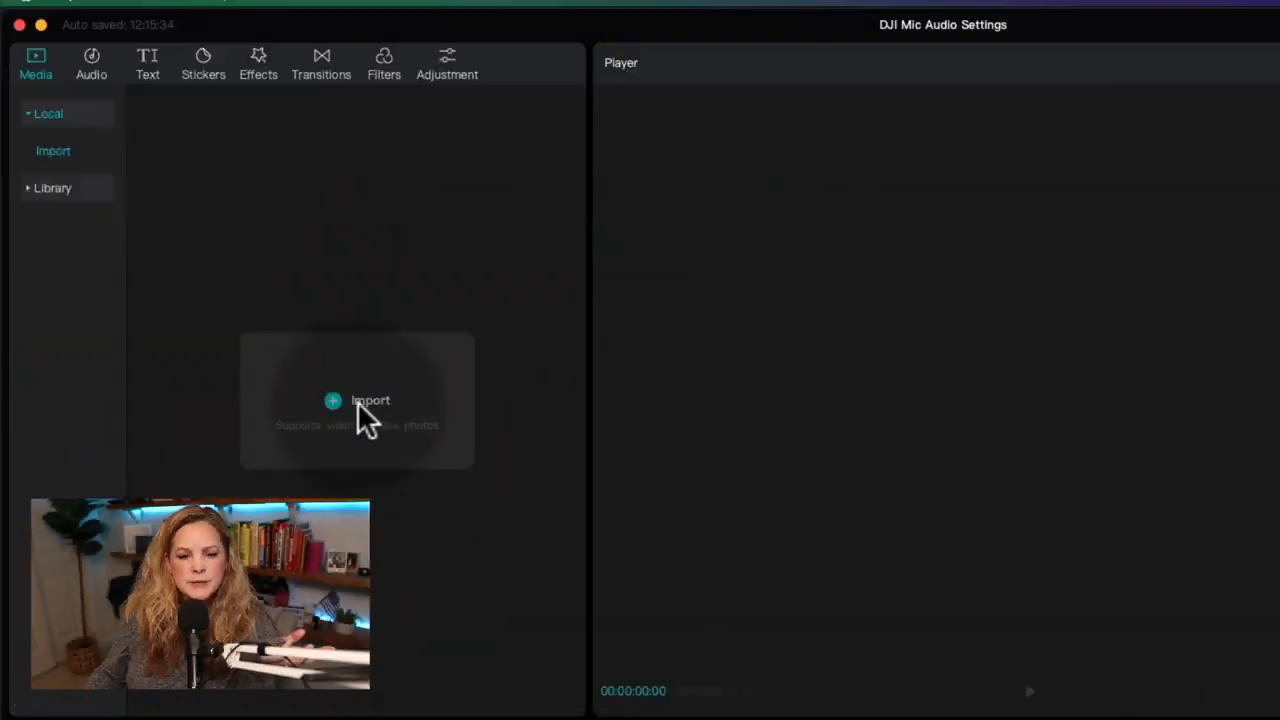
# Import both DJI Settings Screenie MP4 files, IMG_2606.MOV and IMG_2605.MOV from INBOX's DJI Mic Settings for YouTube Videos folder on LaCie.
pyautogui.click(358, 403)
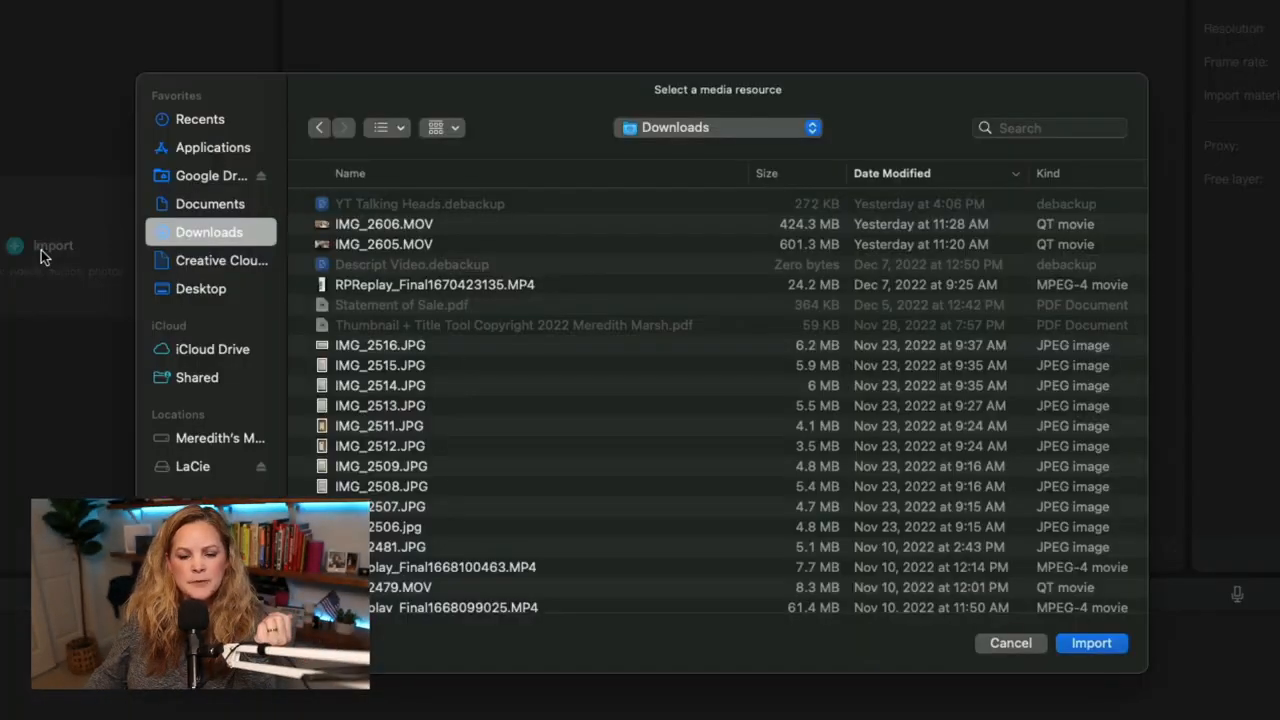
pyautogui.click(192, 466)
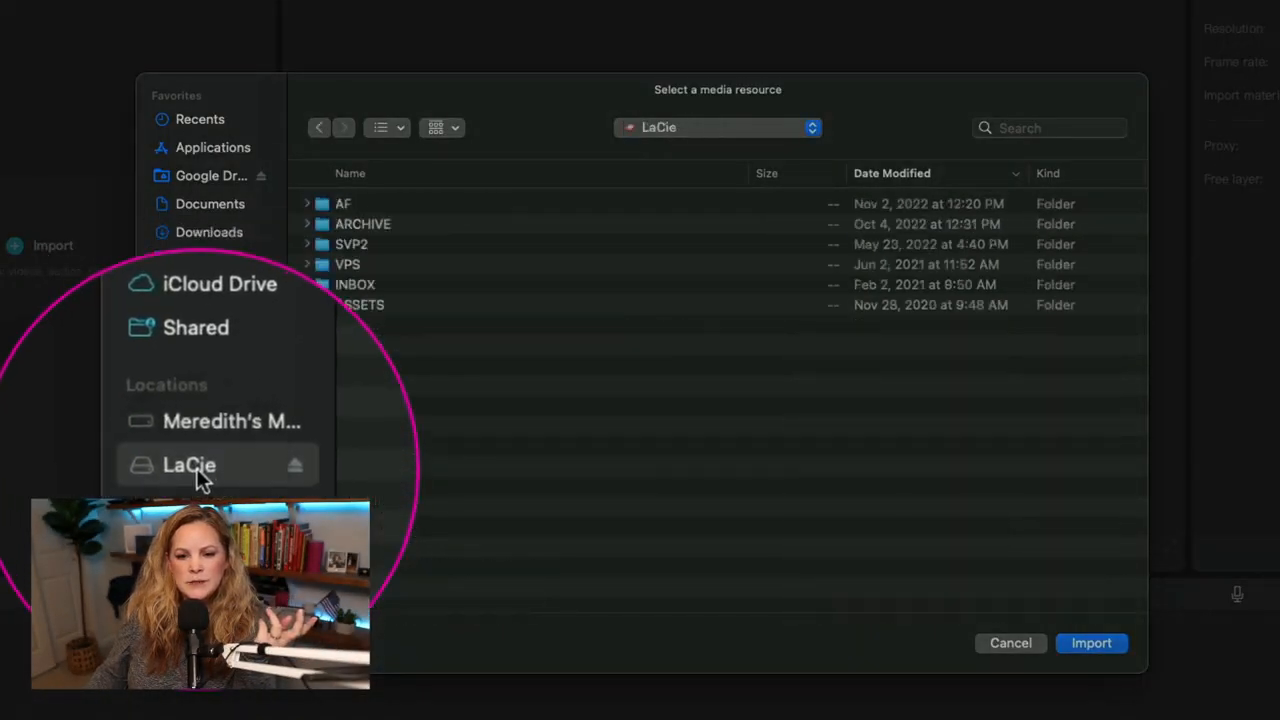
pyautogui.doubleClick(322, 284)
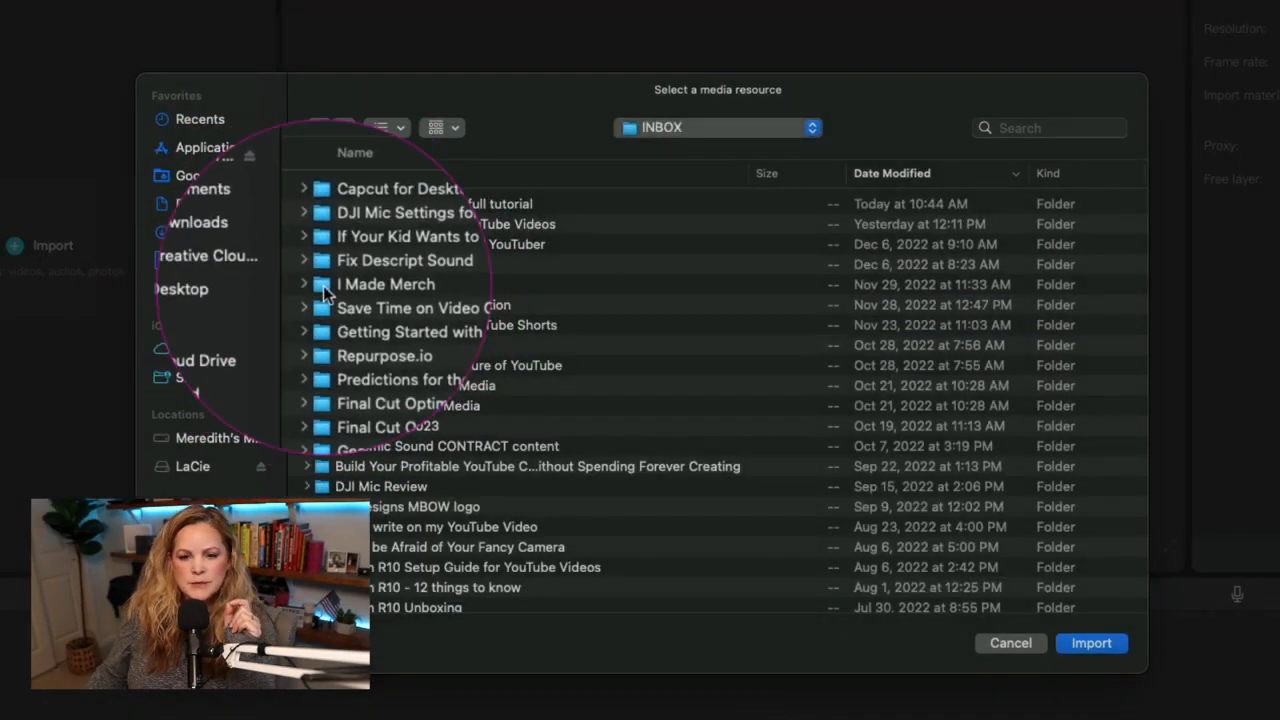
pyautogui.doubleClick(323, 225)
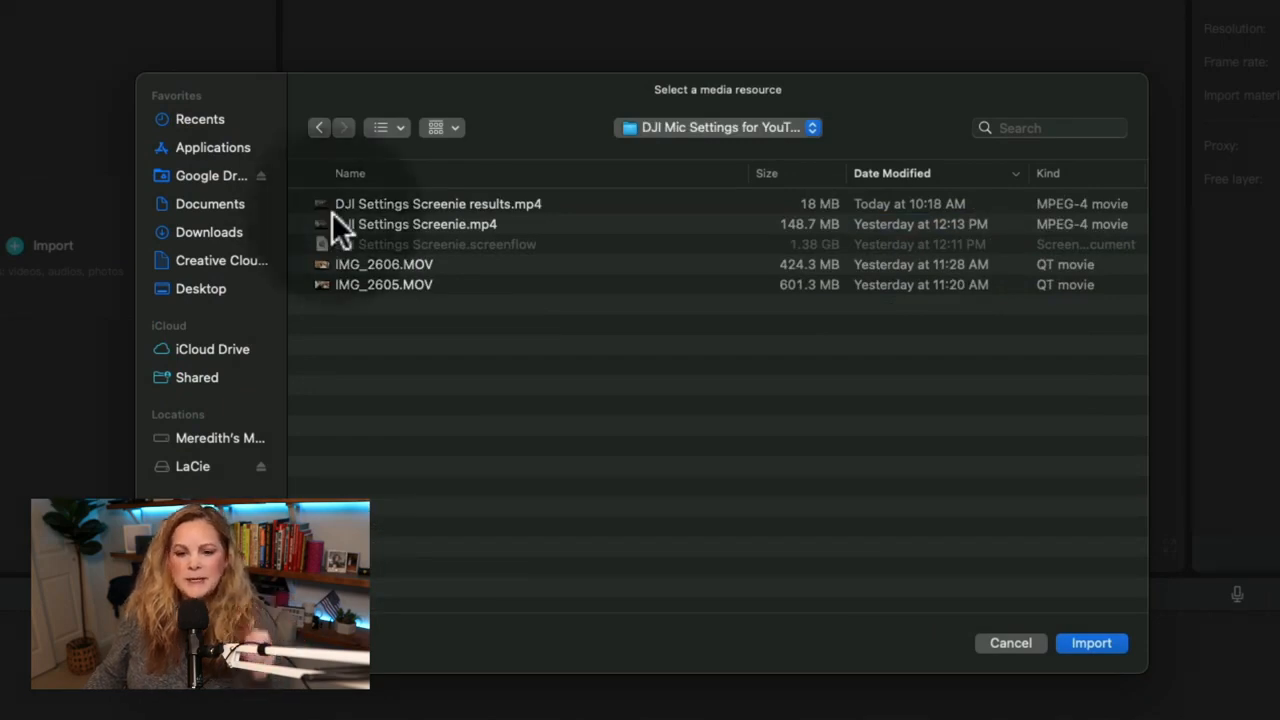
pyautogui.click(341, 202)
pyautogui.keyDown('shift'); pyautogui.click(352, 222); pyautogui.keyUp('shift')
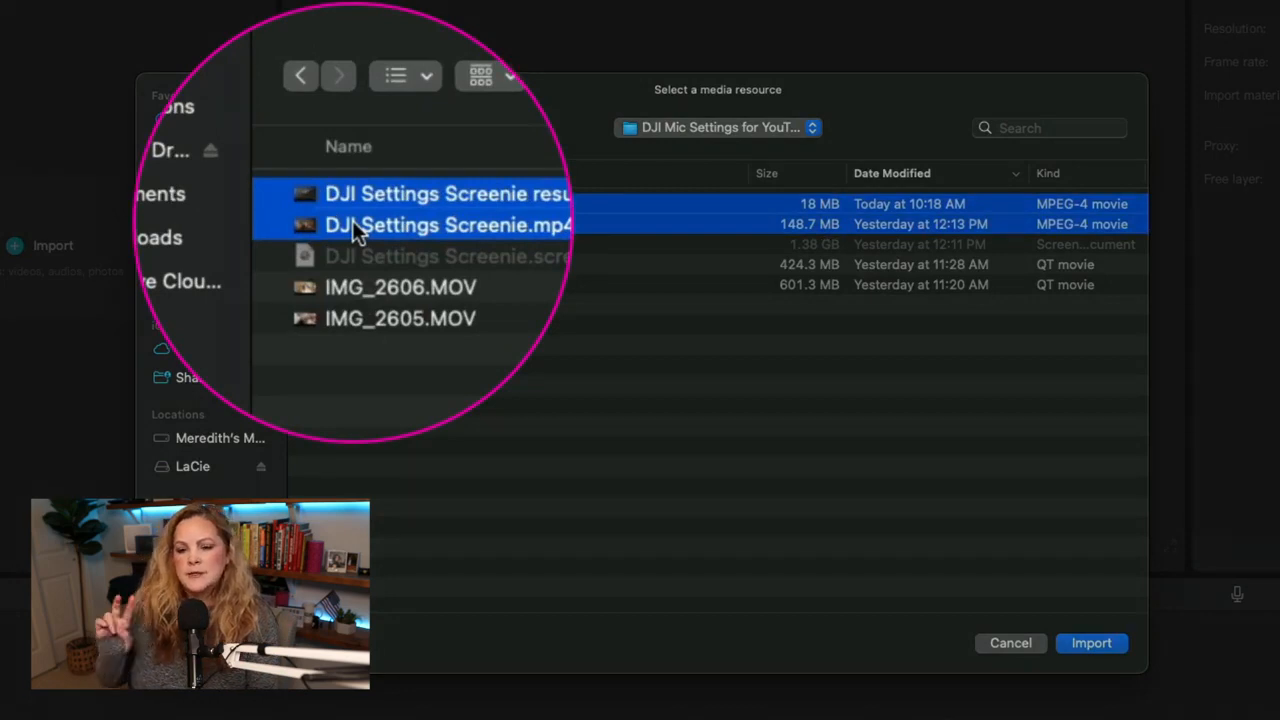
pyautogui.keyDown('super'); pyautogui.click(352, 262); pyautogui.keyUp('super')
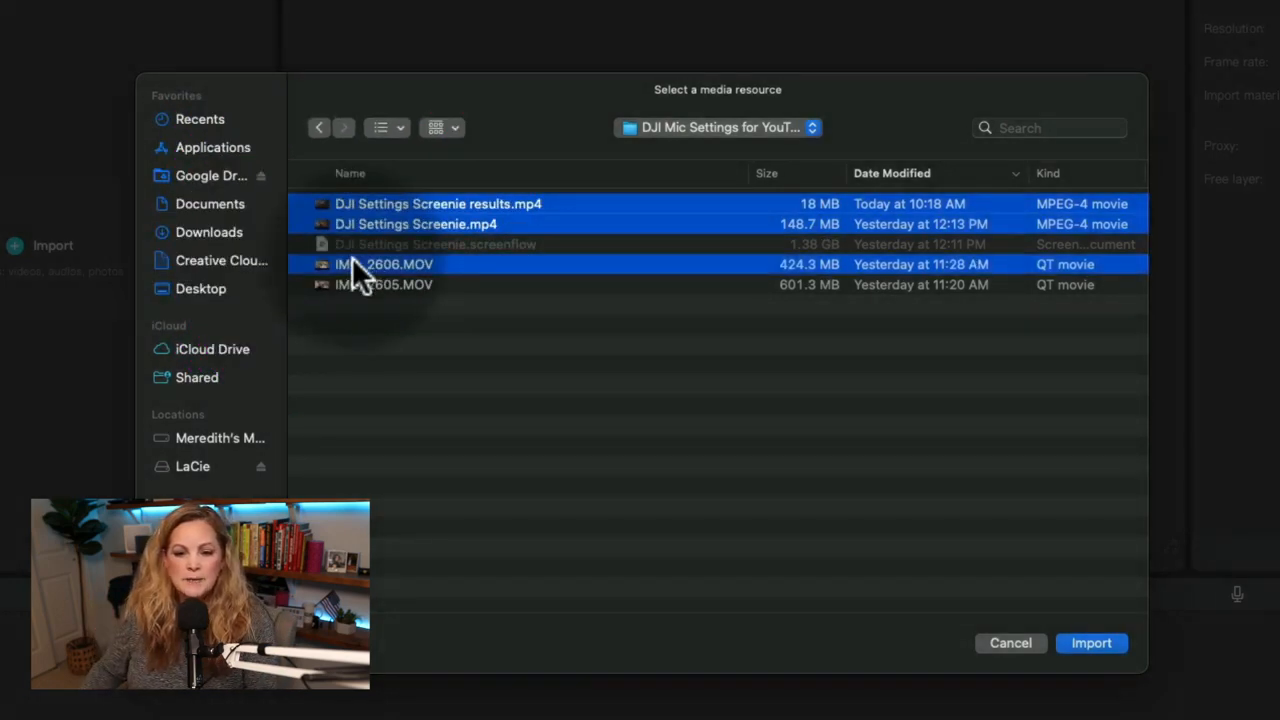
pyautogui.keyDown('super'); pyautogui.click(349, 283); pyautogui.keyUp('super')
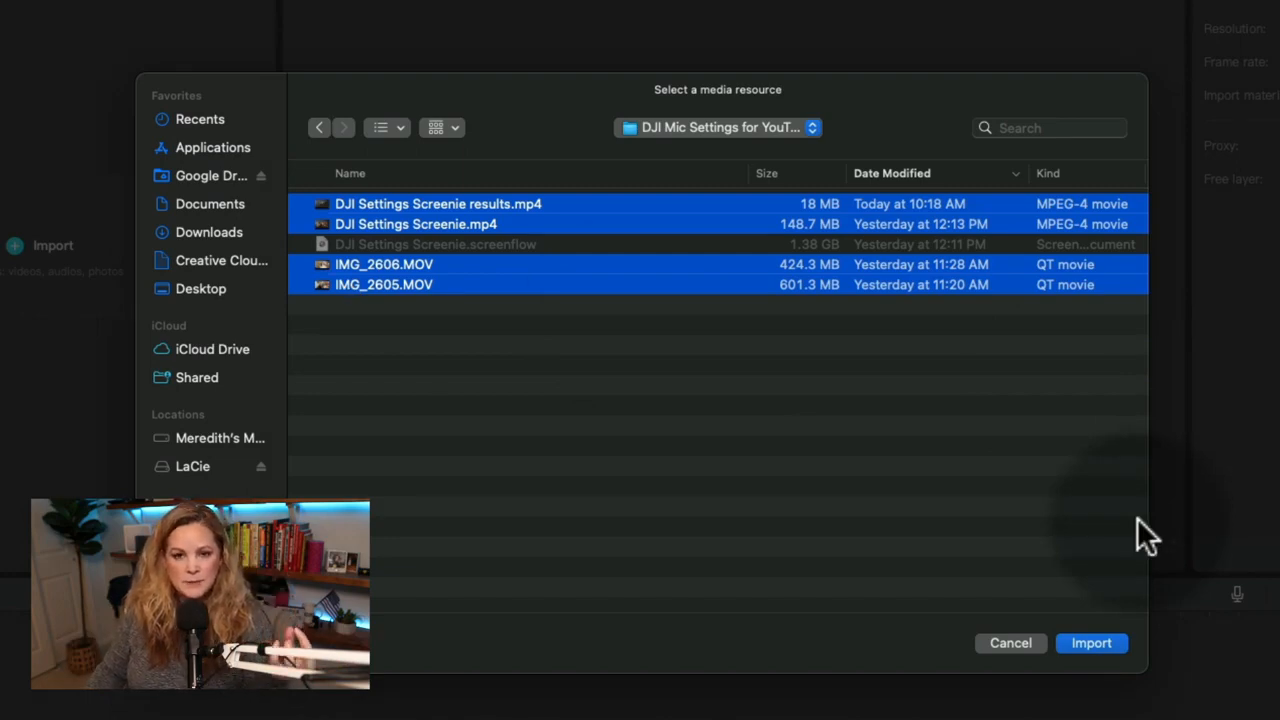
pyautogui.click(1098, 642)
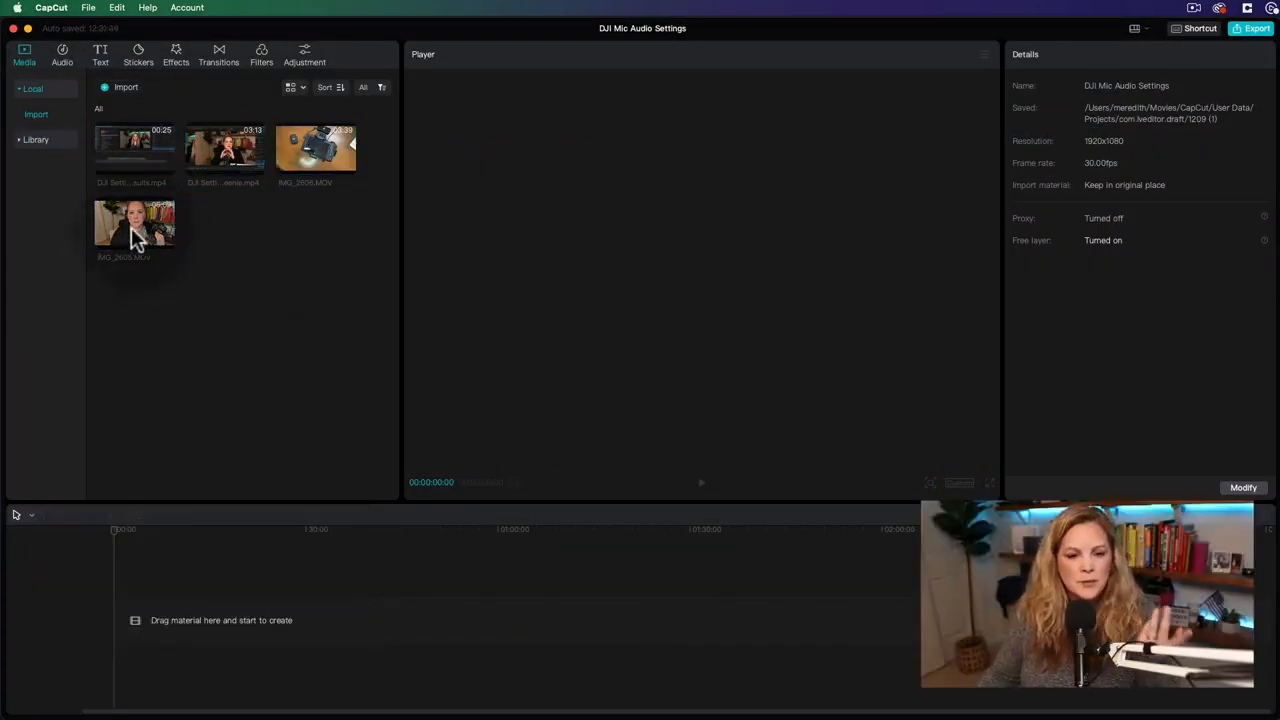
# Place IMG_2605.MOV at the start of the empty timeline, and preview the same clip from the imported media.
pyautogui.moveTo(135, 240)
pyautogui.moveTo(133, 243); pyautogui.dragTo(115, 624)
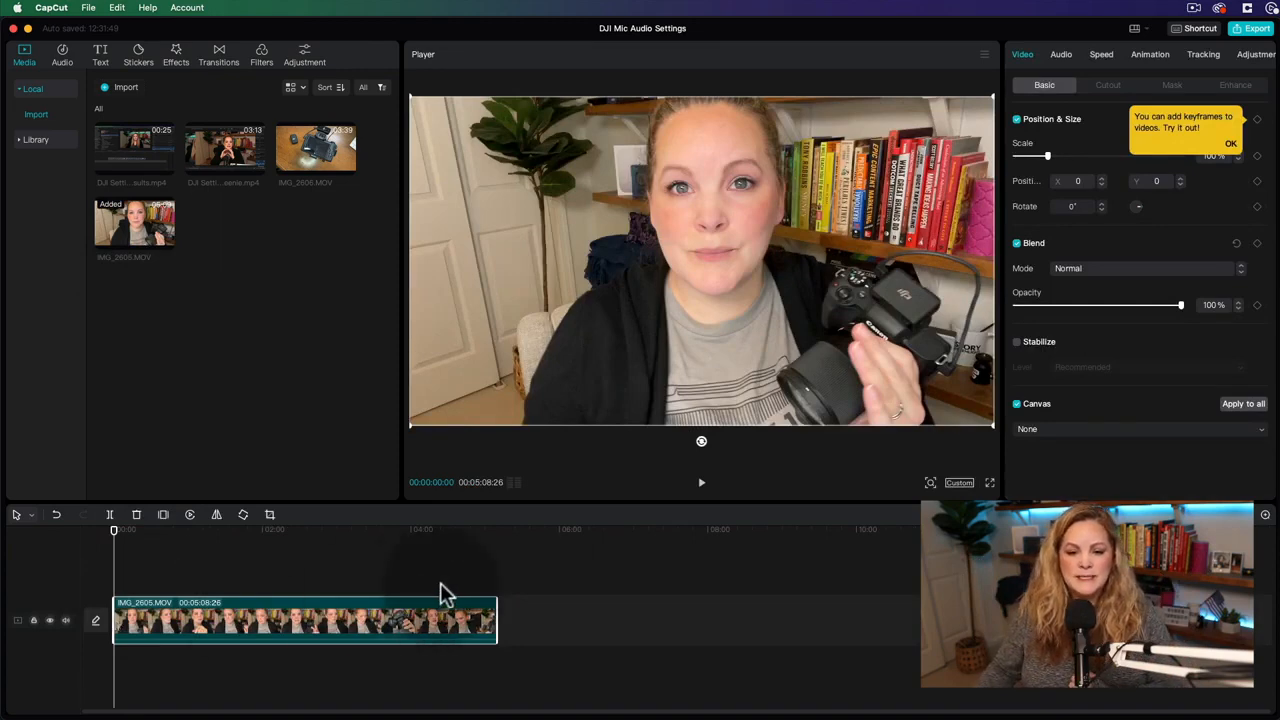
pyautogui.click(113, 226)
pyautogui.press('space')
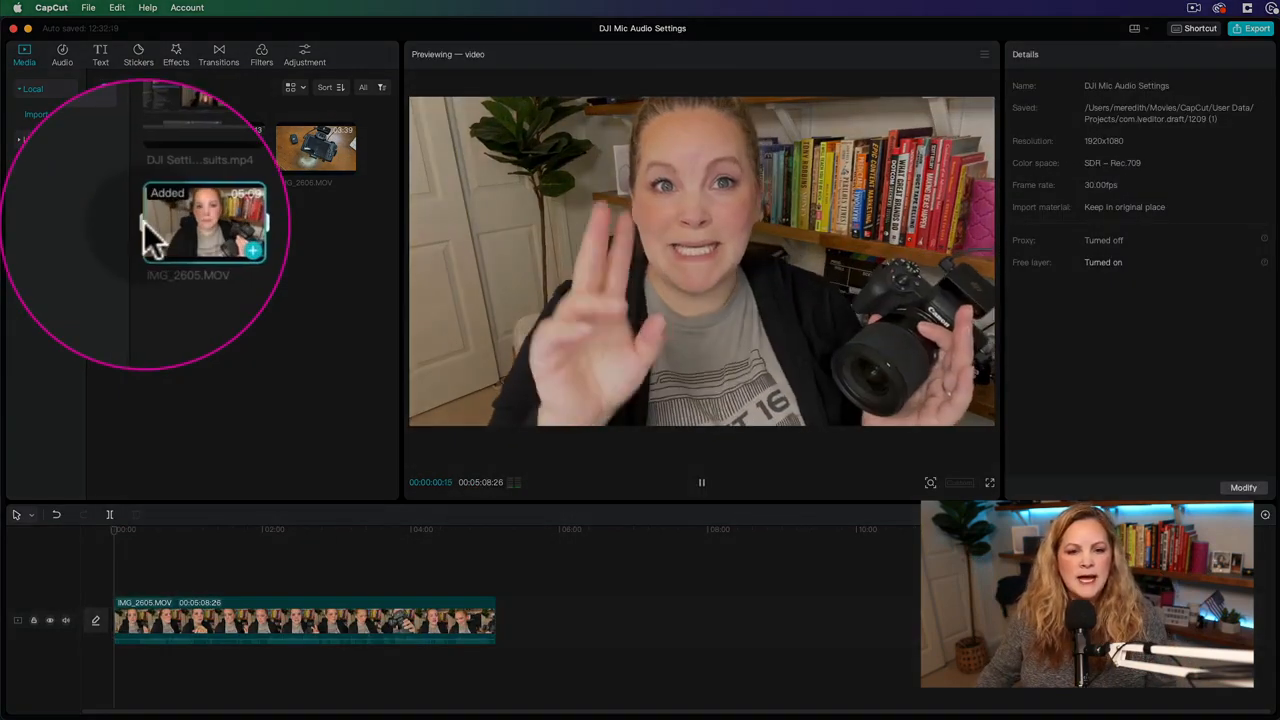
# Preview IMG_2605.MOV in the imported media and mark a shorter range of about 1 minute 40 seconds on it.
pyautogui.moveTo(95, 223); pyautogui.dragTo(145, 232)
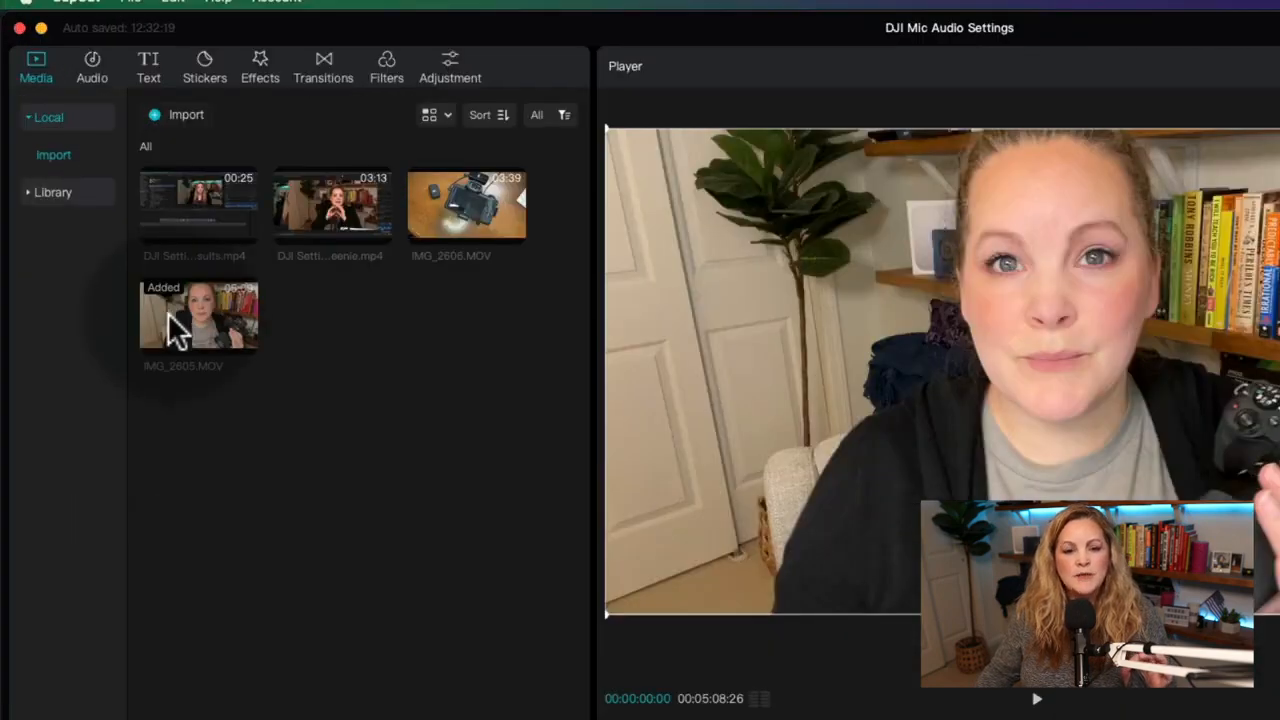
pyautogui.click(115, 220)
pyautogui.press('space')
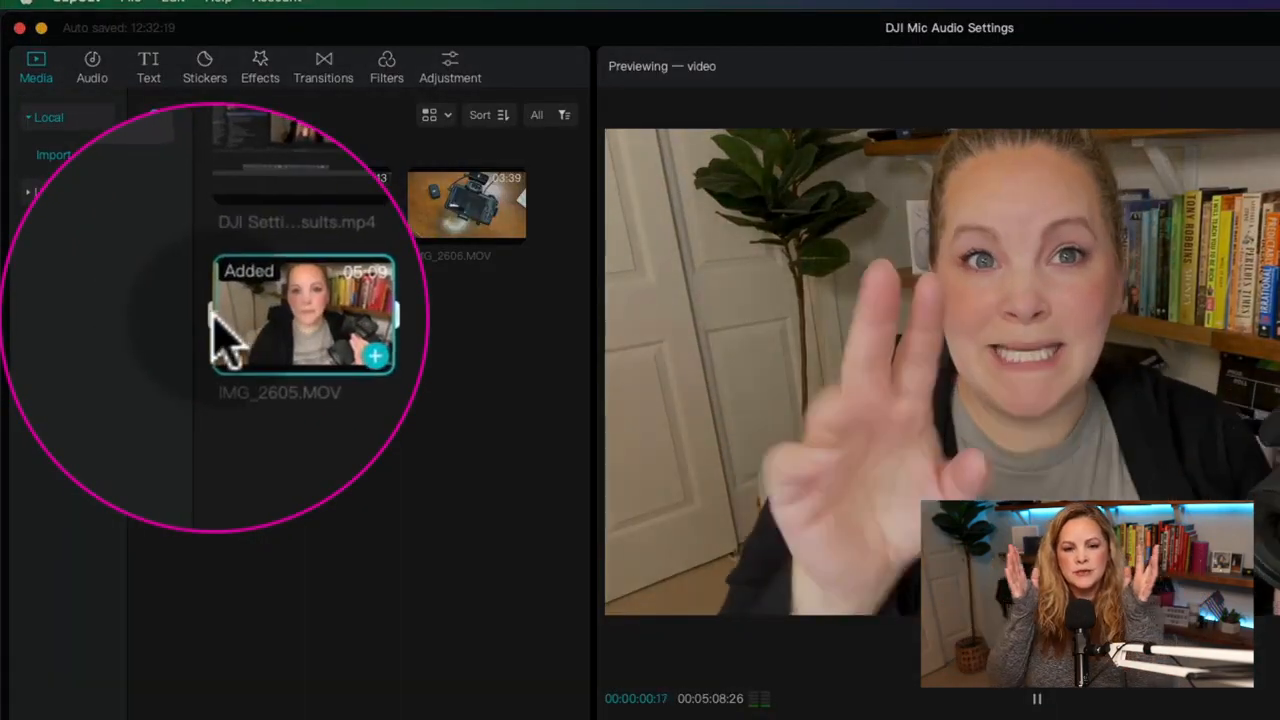
pyautogui.moveTo(152, 316); pyautogui.dragTo(213, 326)
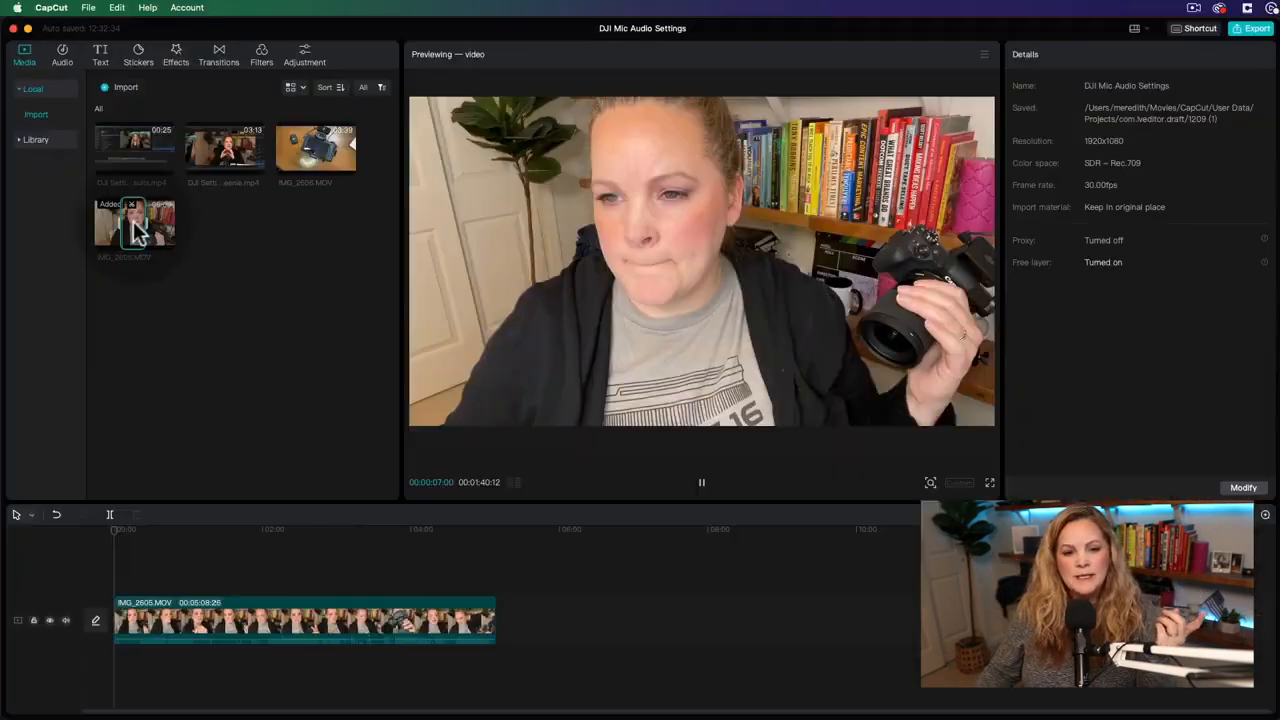
pyautogui.moveTo(134, 222); pyautogui.dragTo(500, 602)
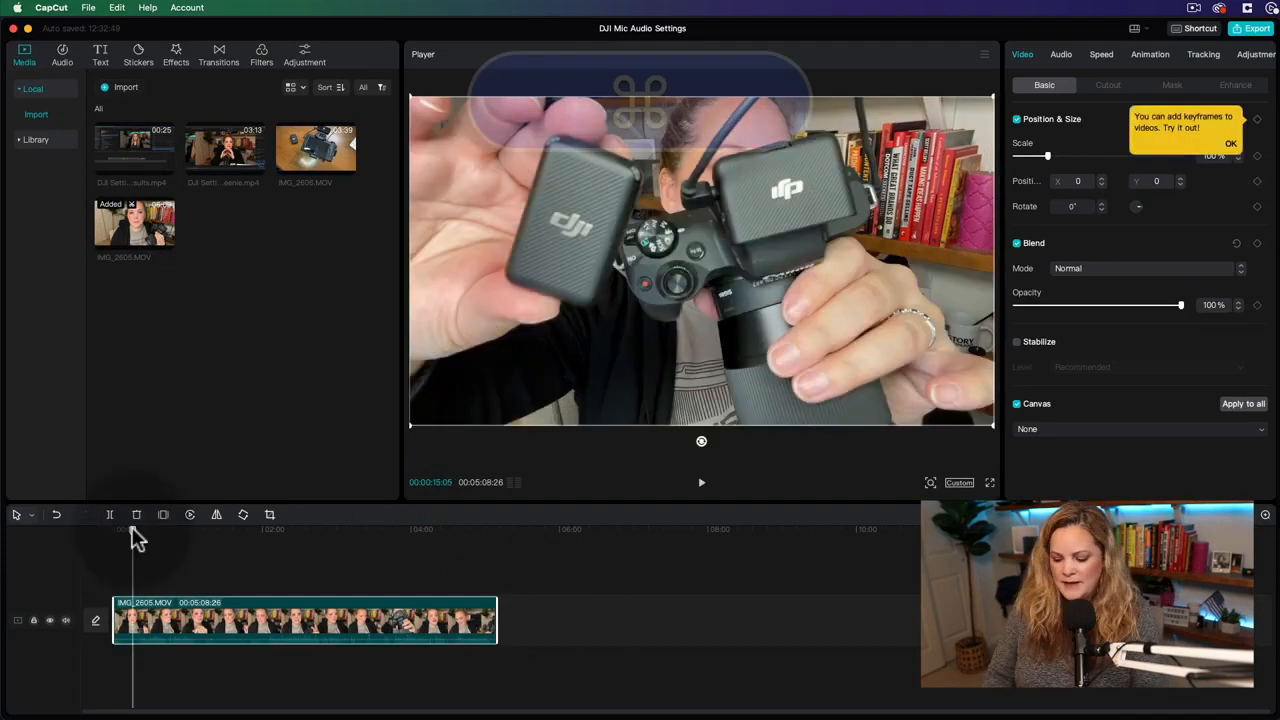
# Play through the start of IMG_2605.MOV on the timeline and split the clip at 00:00:41:21, just before the mess-up.
pyautogui.press('super+equal')
pyautogui.press('super+equal')
pyautogui.moveTo(152, 531); pyautogui.dragTo(319, 518)
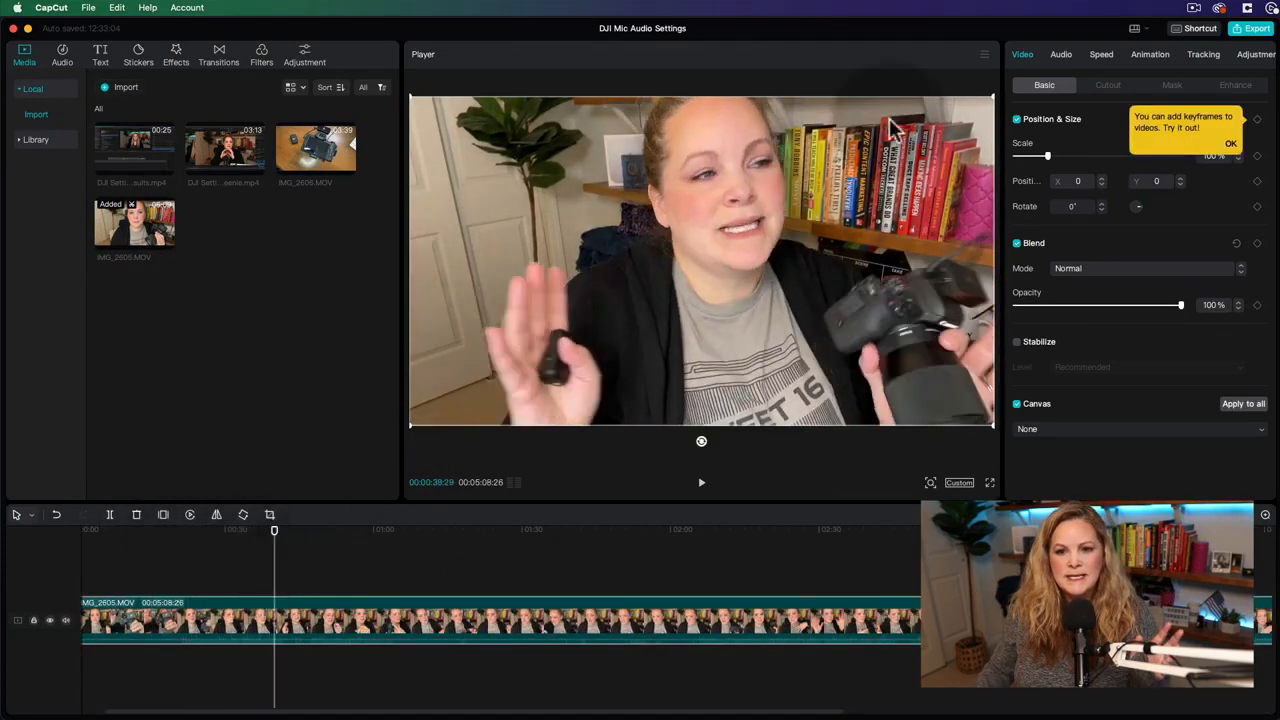
pyautogui.click(750, 303)
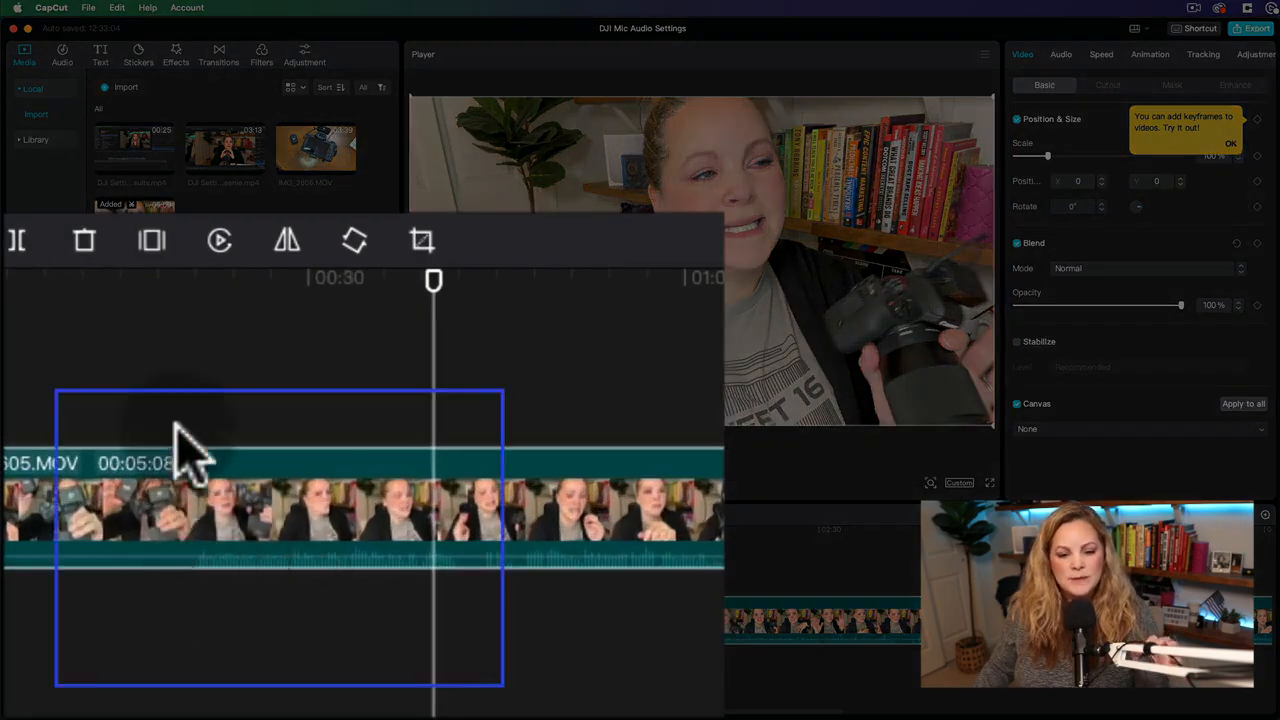
pyautogui.moveTo(180, 536)
pyautogui.mouseDown()
pyautogui.moveTo(140, 540)
pyautogui.moveTo(194, 550)
pyautogui.moveTo(131, 574)
pyautogui.moveTo(156, 573)
pyautogui.moveTo(146, 577)
pyautogui.moveTo(180, 548)
pyautogui.mouseUp()
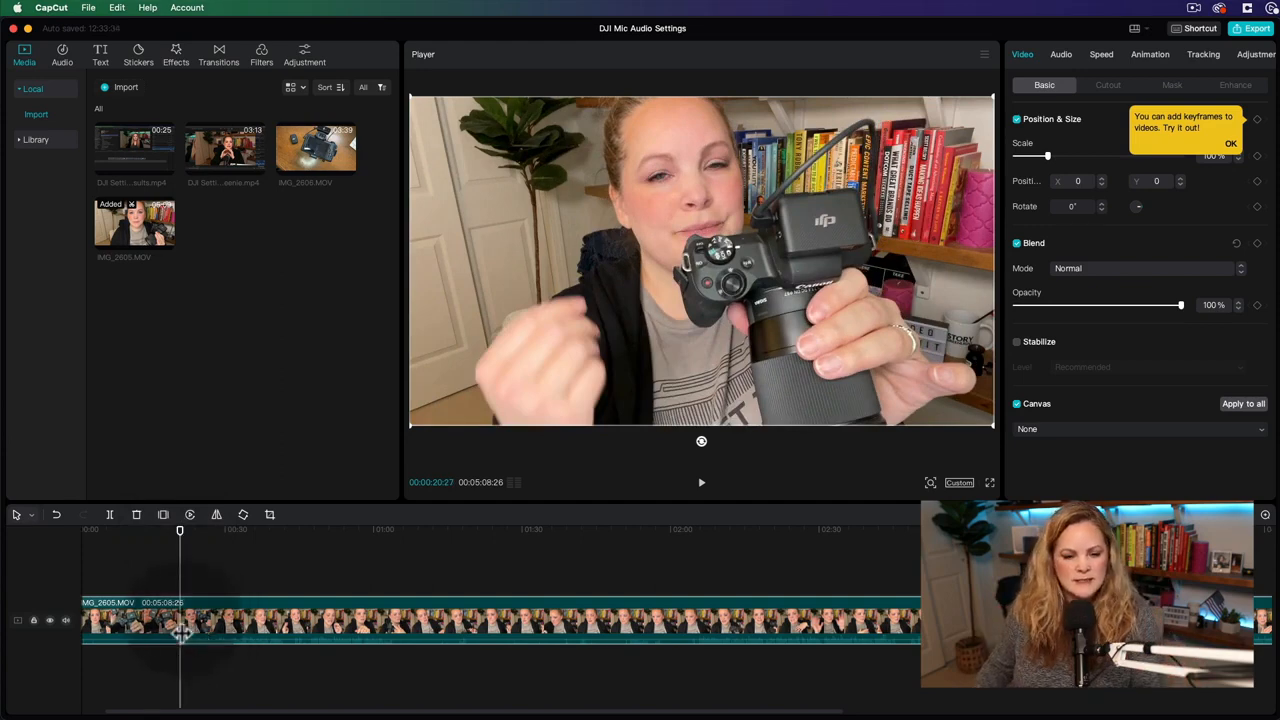
pyautogui.press('space')
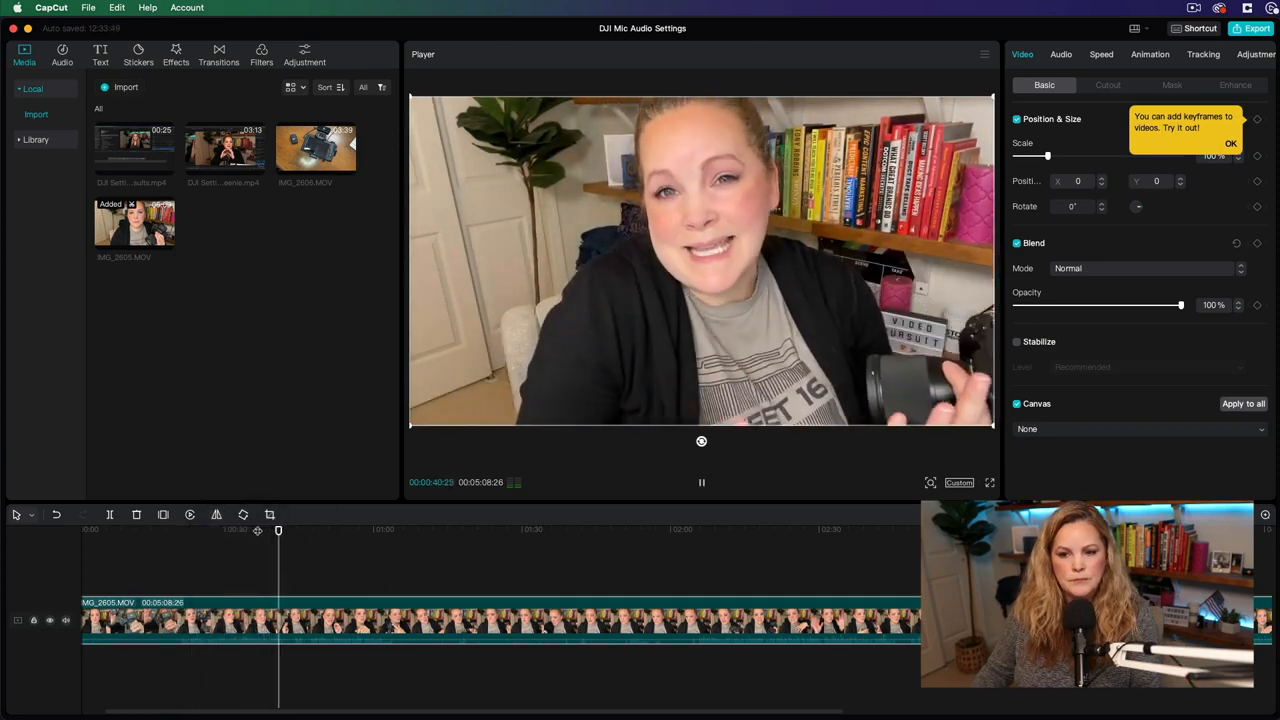
pyautogui.press('space')
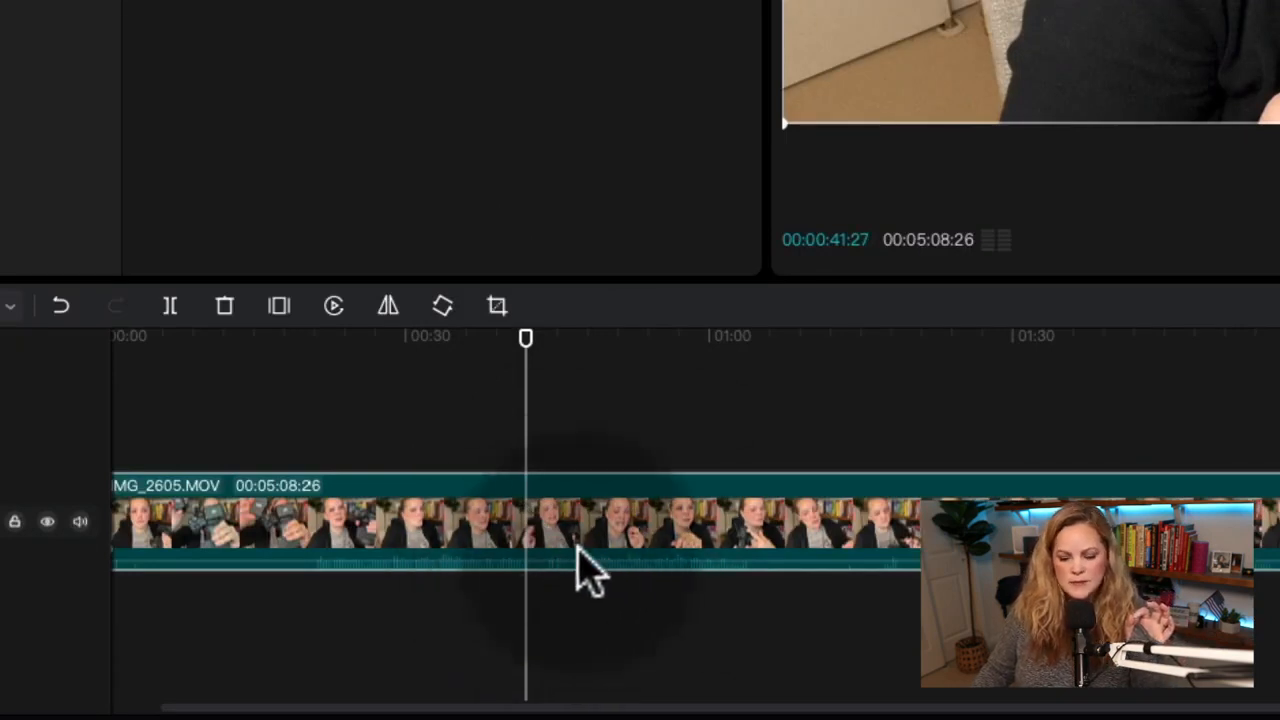
pyautogui.scroll(3, 585, 565)
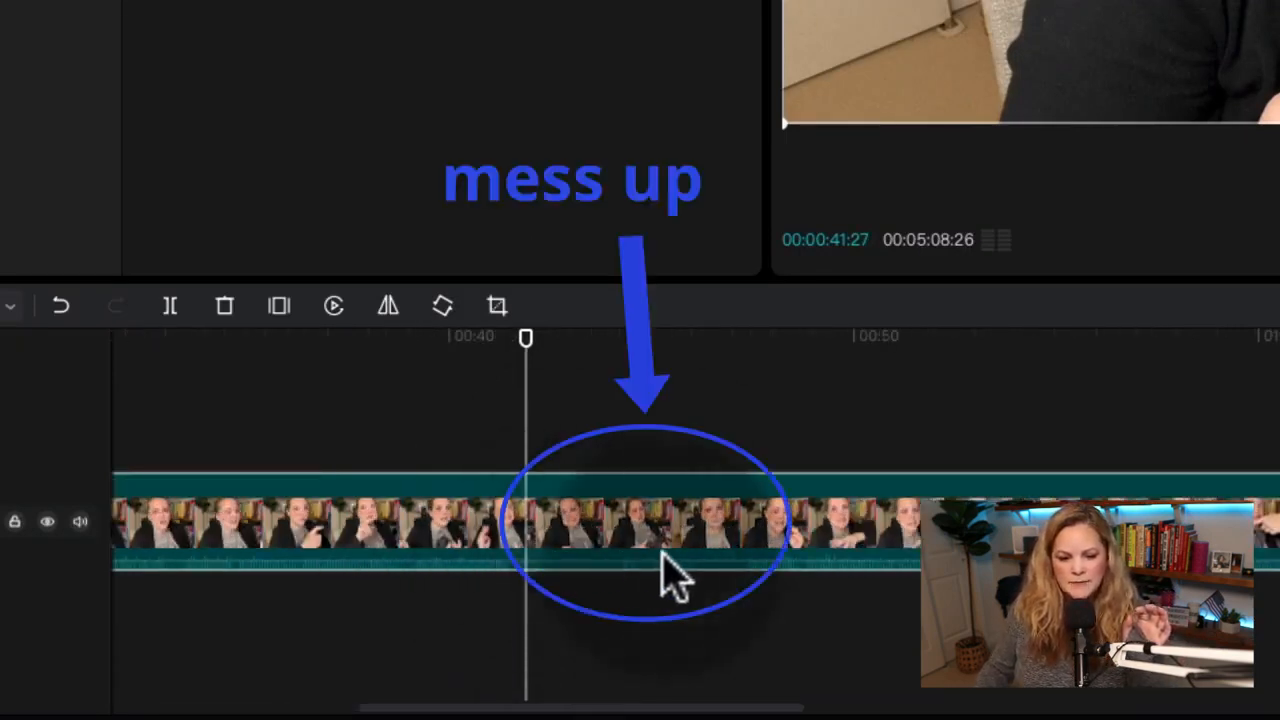
pyautogui.moveTo(524, 336); pyautogui.dragTo(518, 337)
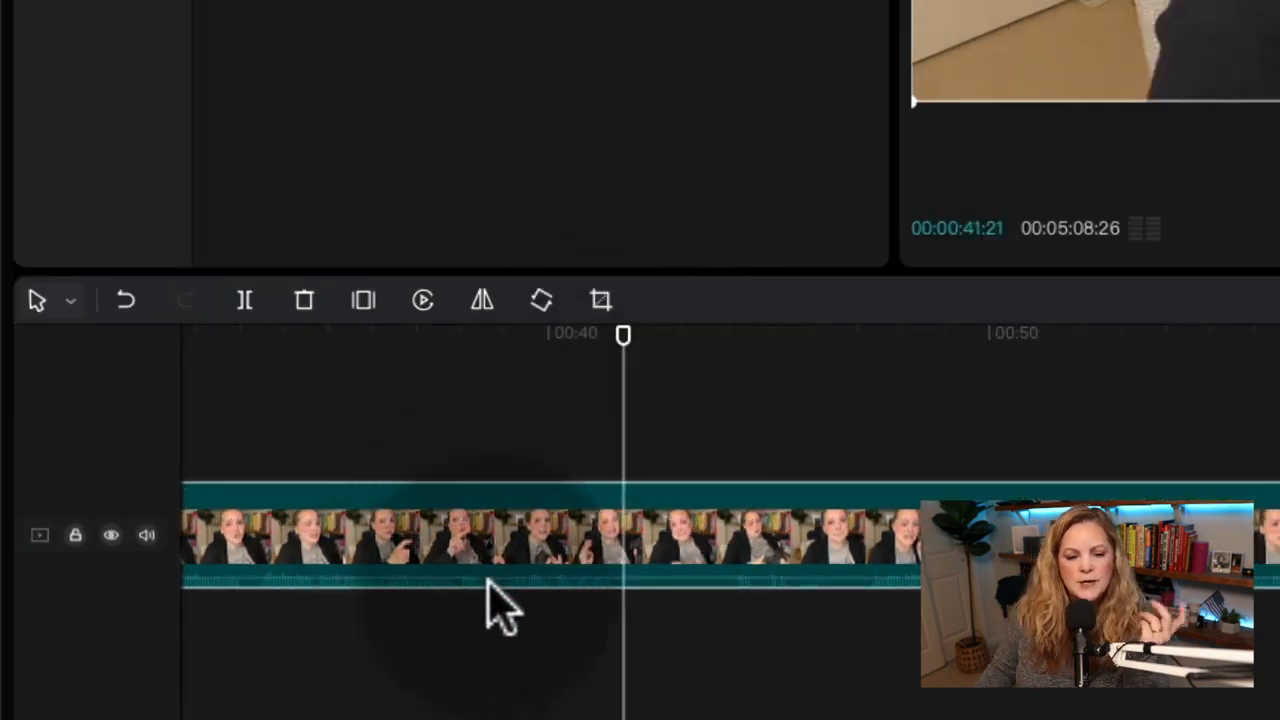
pyautogui.click(246, 303)
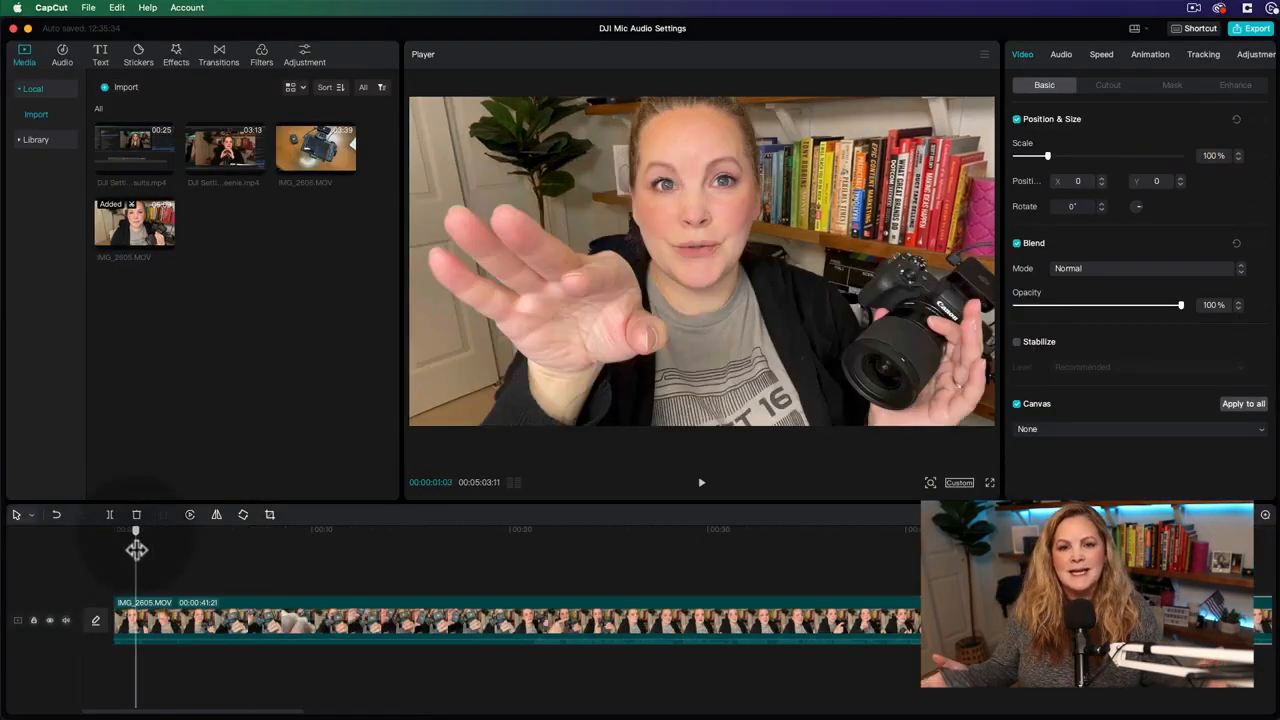
# Play the footage across the cut near 41 seconds to check the transition into the second IMG_2605.MOV segment.
pyautogui.click(529, 557)
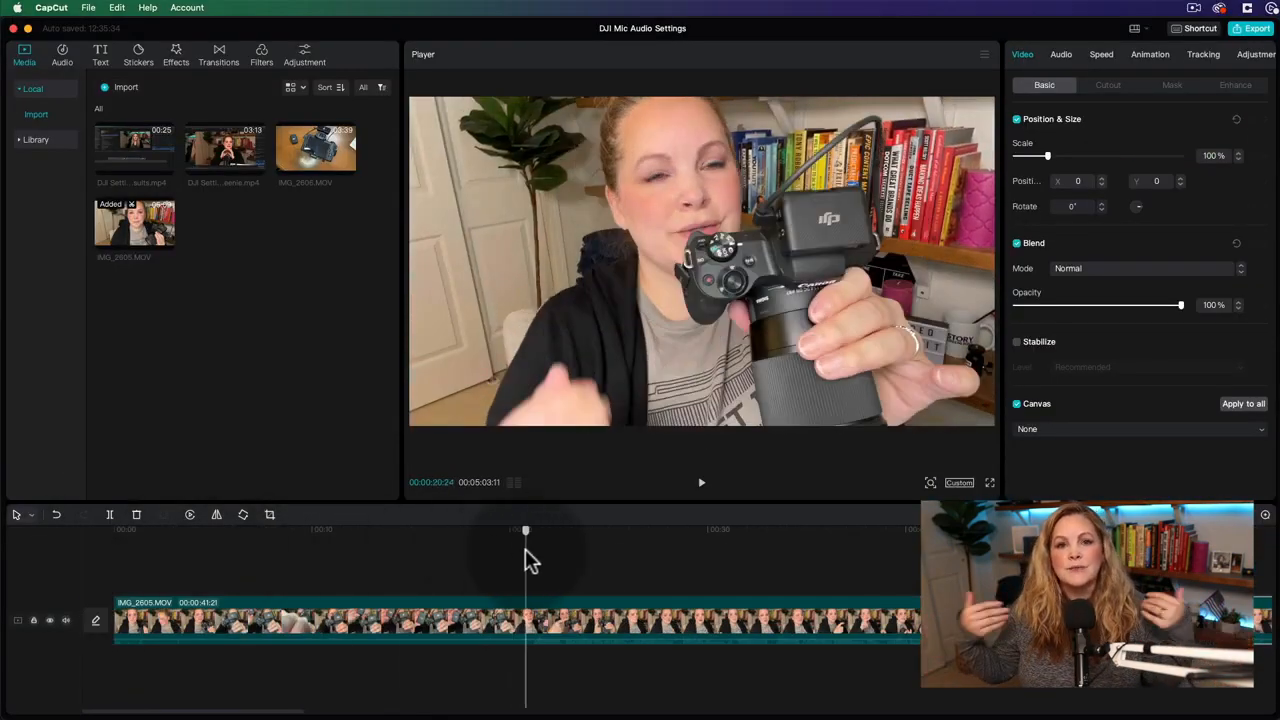
pyautogui.click(530, 603)
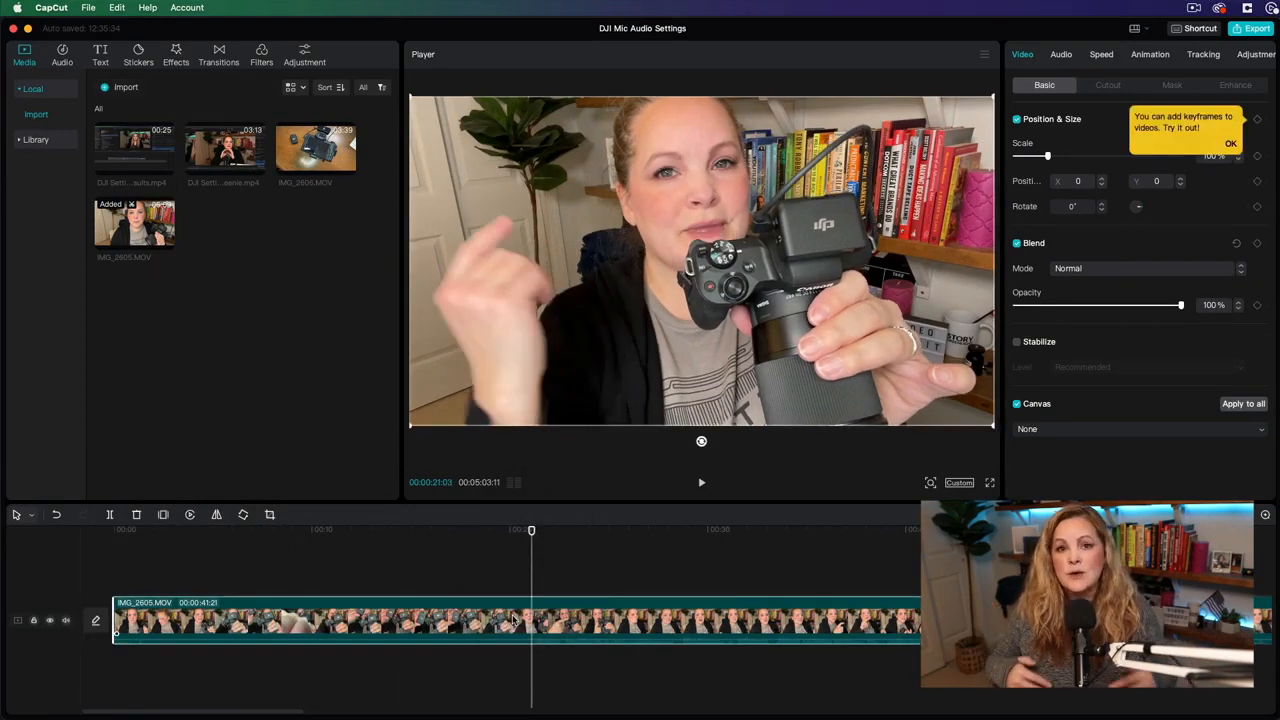
pyautogui.press('super+b')
pyautogui.hscroll(5, 635, 660)
pyautogui.hscroll(5, 638, 660)
pyautogui.click(271, 541)
pyautogui.press('space')
pyautogui.click(322, 614)
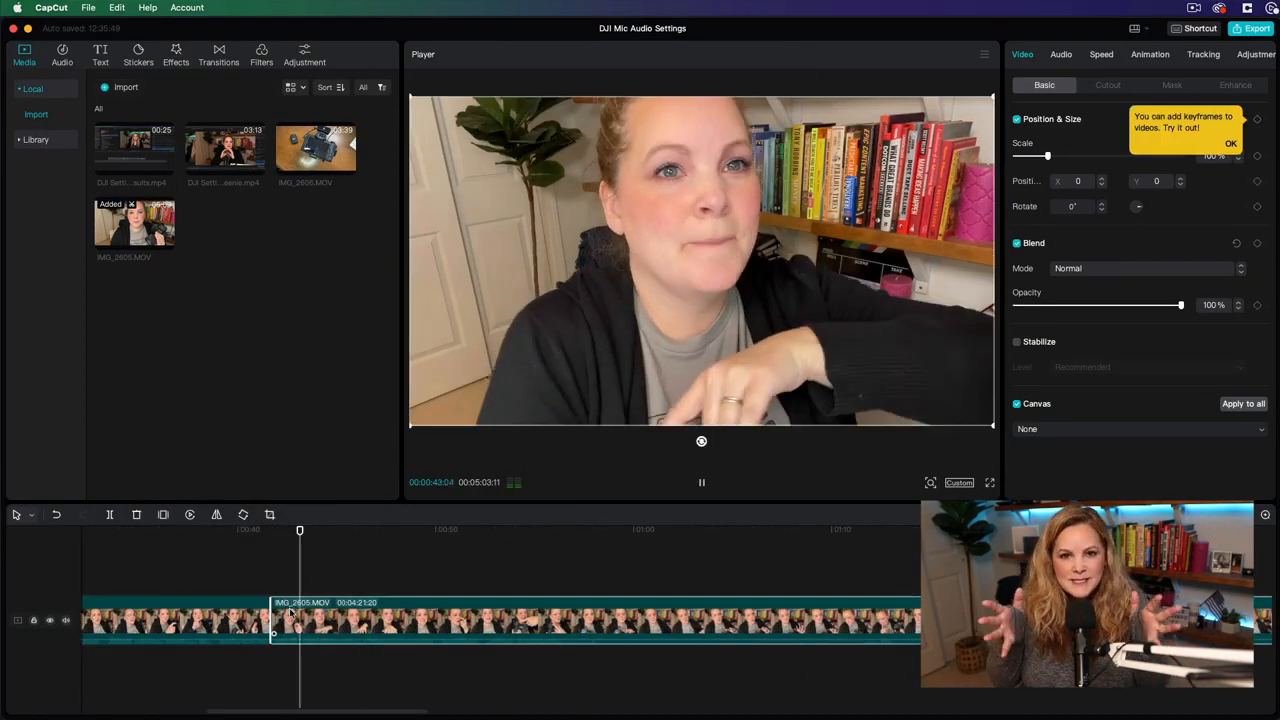
pyautogui.press('space')
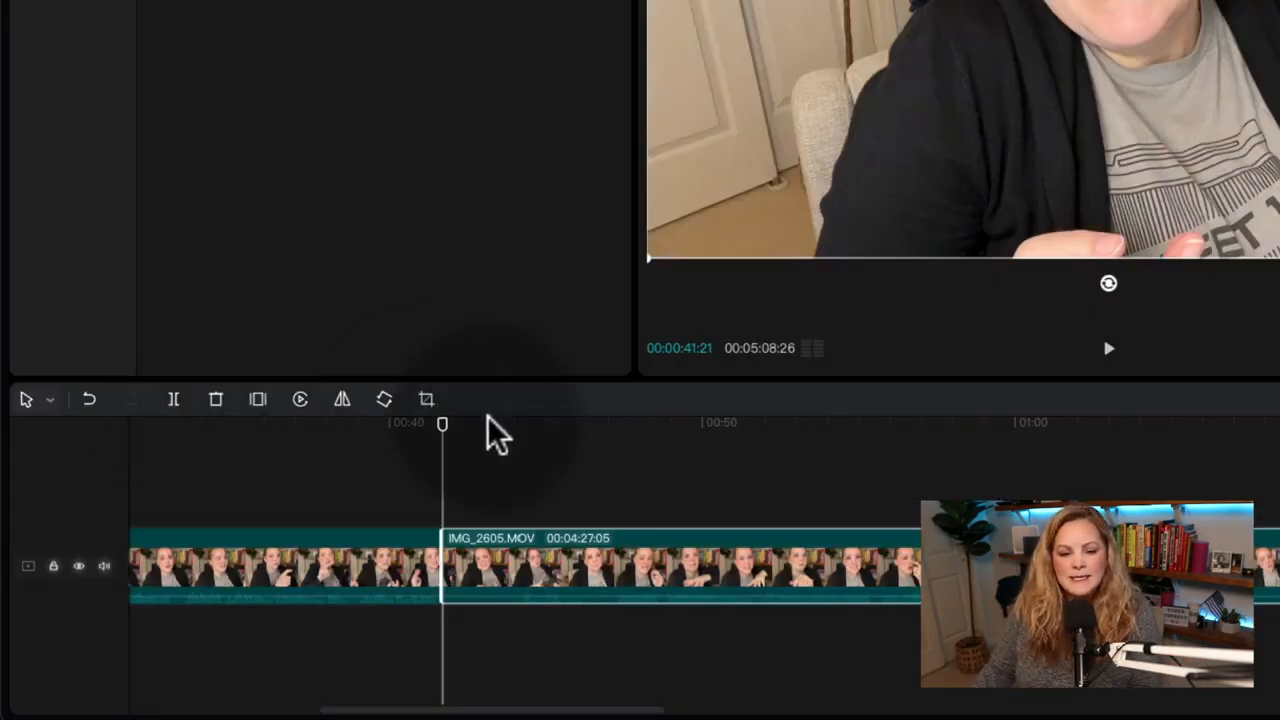
# Split the second IMG_2605.MOV segment at 00:00:47:06 and delete the mistake section just before that point.
pyautogui.moveTo(312, 533); pyautogui.dragTo(362, 555)
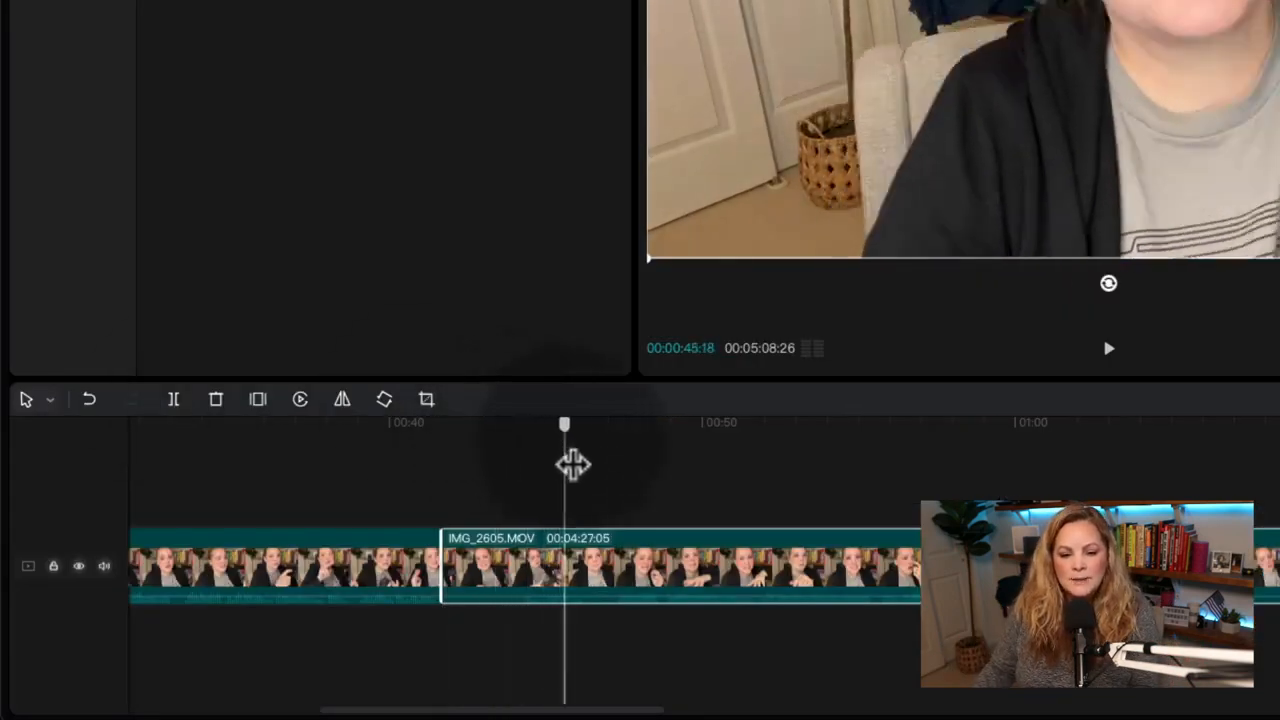
pyautogui.moveTo(573, 463); pyautogui.dragTo(614, 463)
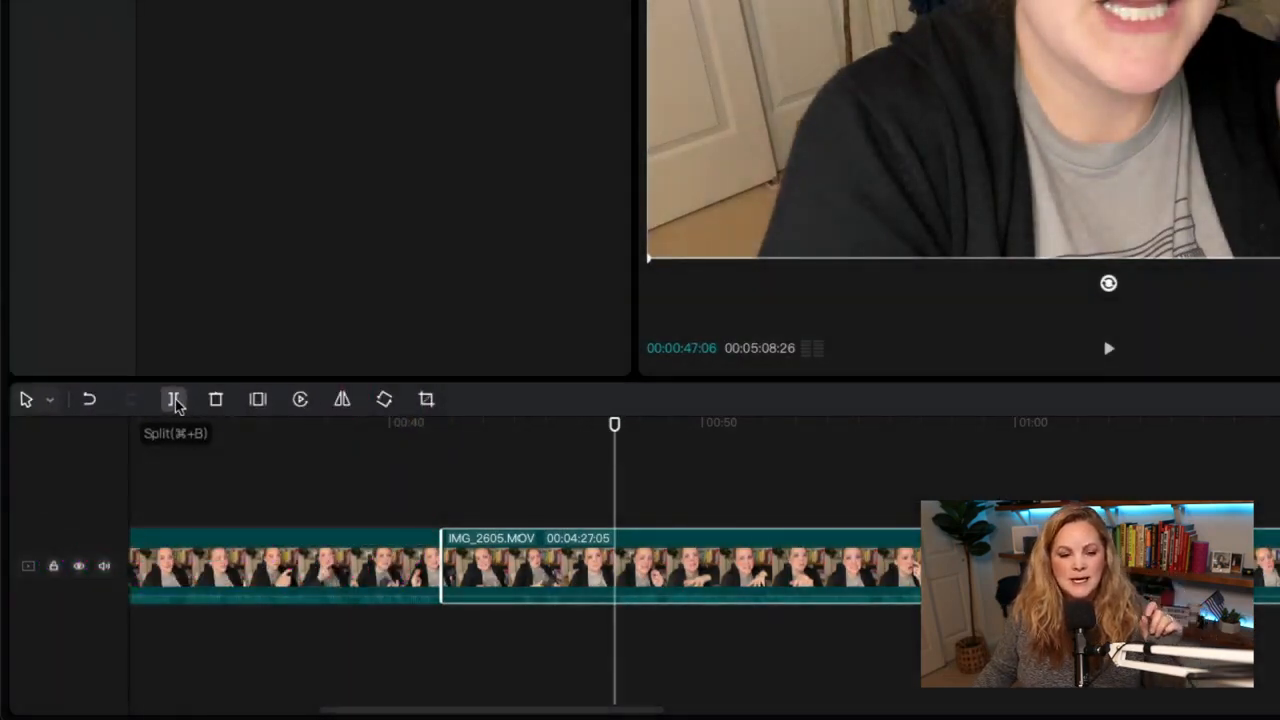
pyautogui.click(175, 400)
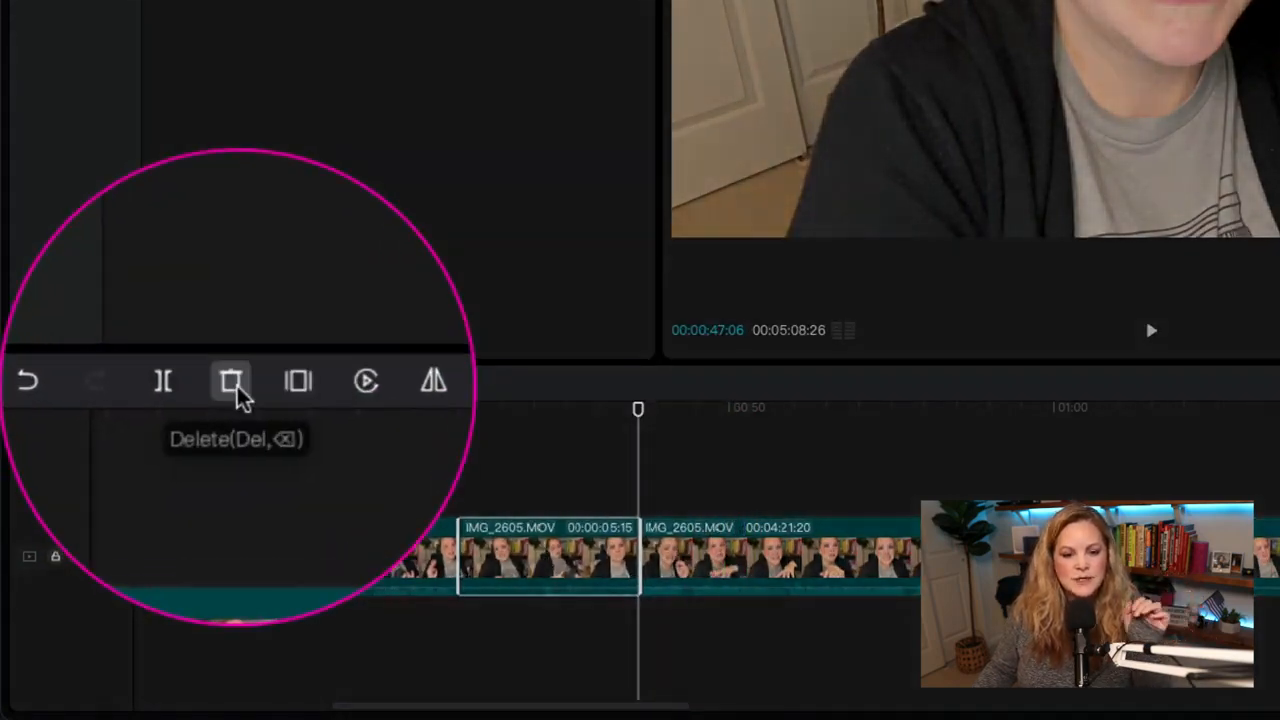
pyautogui.click(233, 384)
# Select the IMG_2605.MOV segment after the cut near 41 seconds and trim its beginning.
pyautogui.click(519, 551)
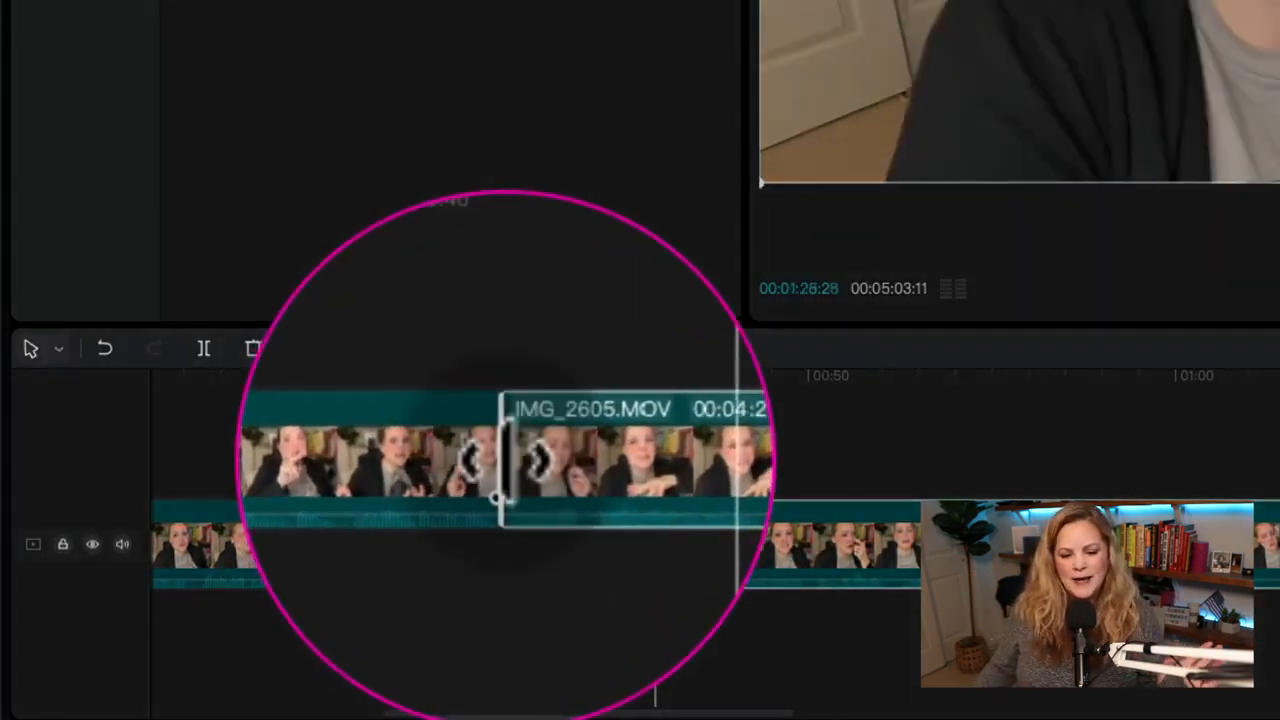
pyautogui.moveTo(500, 460); pyautogui.dragTo(562, 464)
pyautogui.click(491, 405)
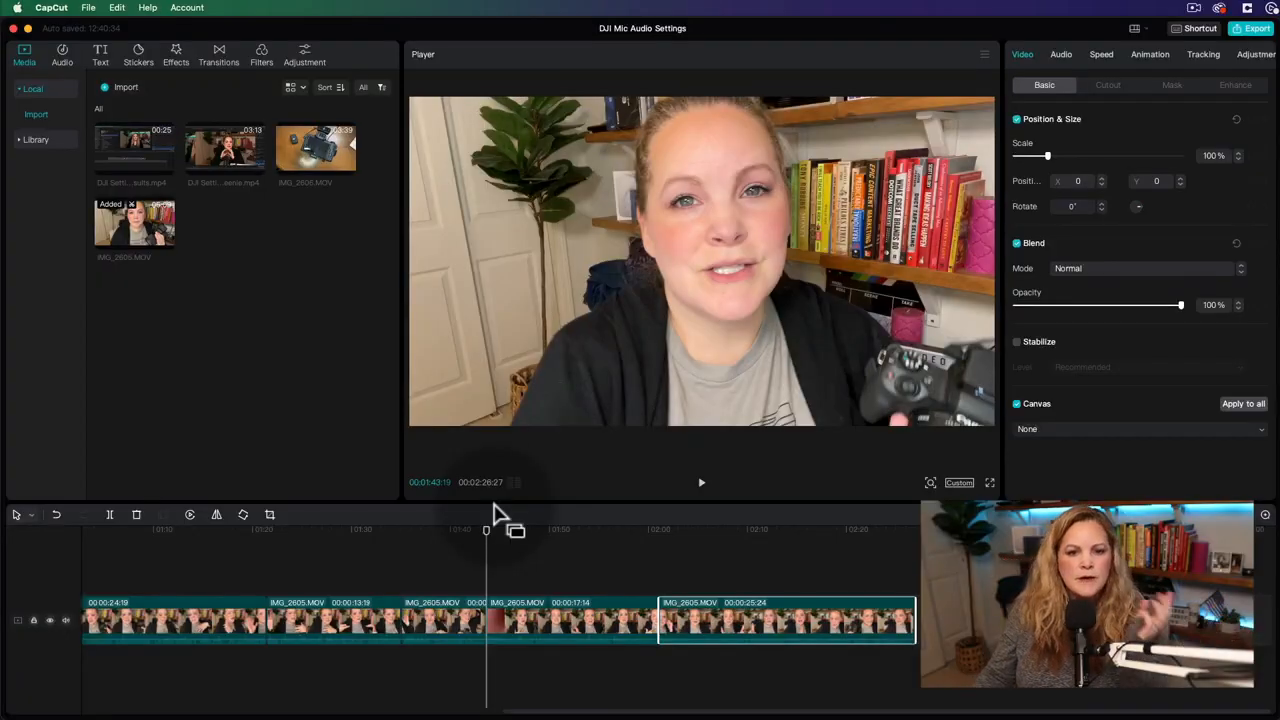
# Preview IMG_2606.MOV in the imported media and insert it at 00:01:43:19, between two IMG_2605.MOV segments.
pyautogui.click(302, 155)
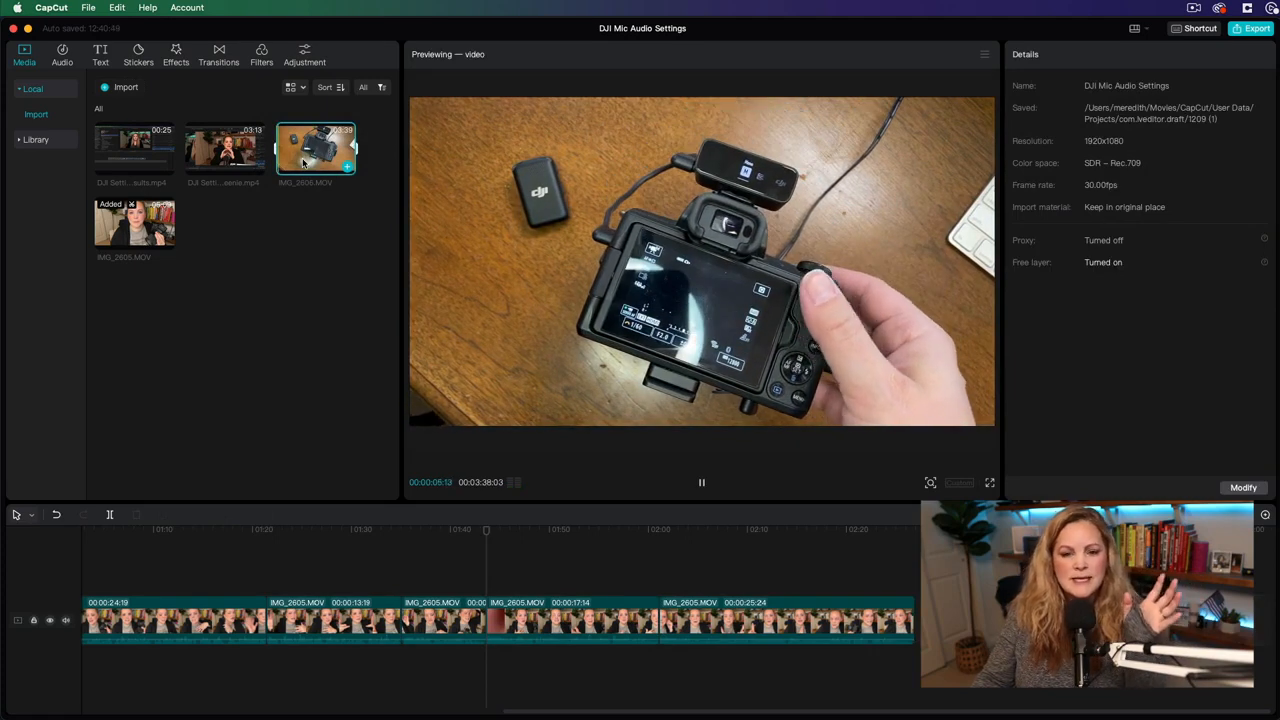
pyautogui.moveTo(303, 163); pyautogui.dragTo(487, 622)
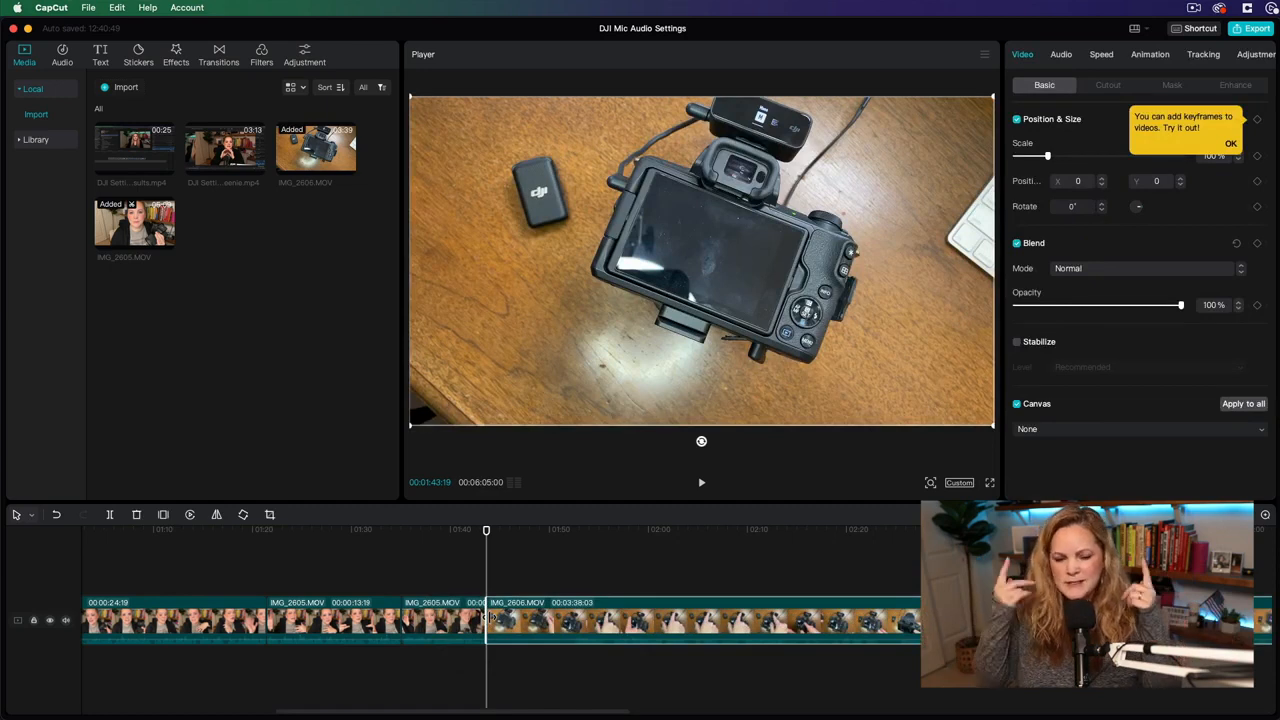
pyautogui.hscroll(3, 490, 618)
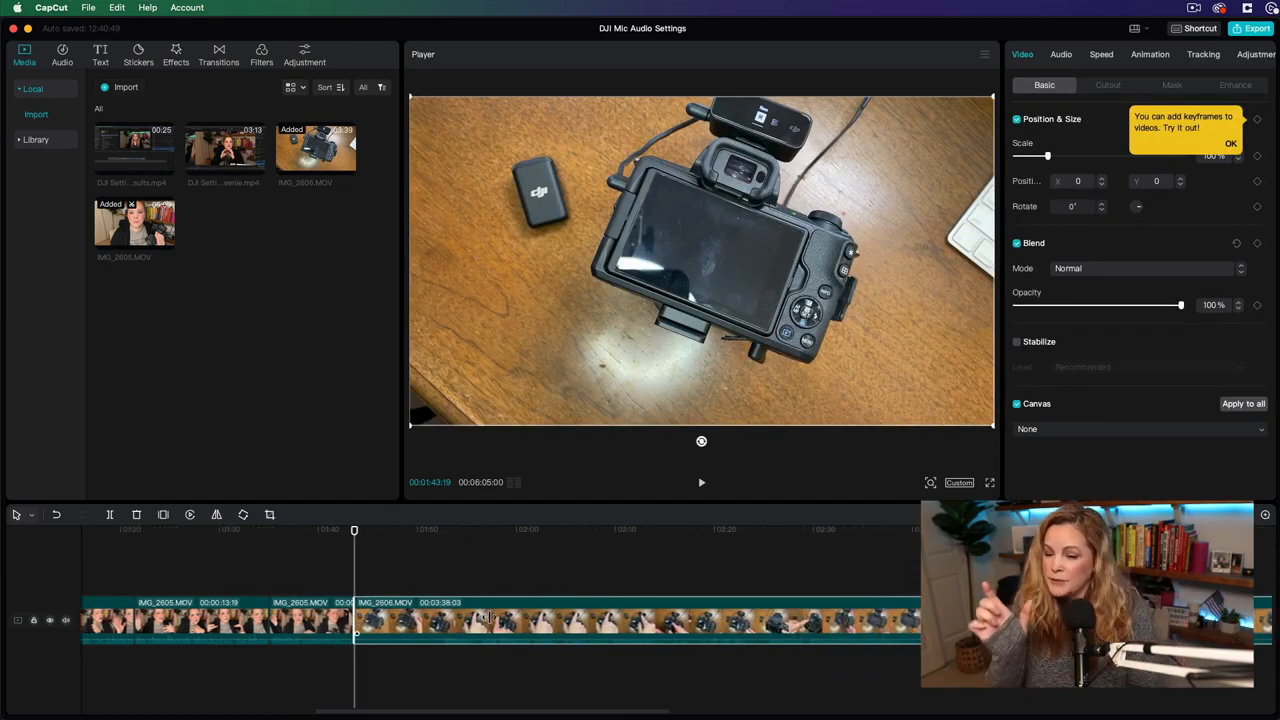
# Examine the end of the timeline and select the two IMG_2605.MOV outro segments after the IMG_2606.MOV footage.
pyautogui.press('super+minus')
pyautogui.press('super+minus')
pyautogui.press('super+minus')
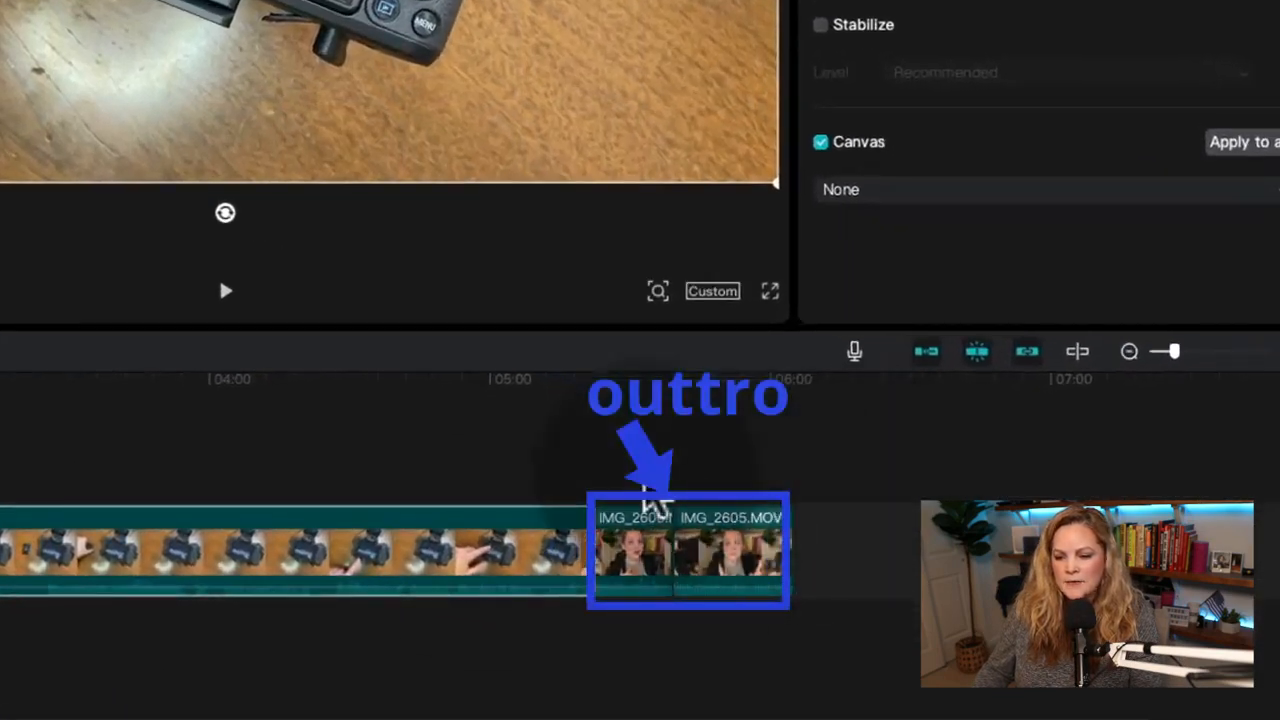
pyautogui.click(752, 565)
pyautogui.click(680, 565)
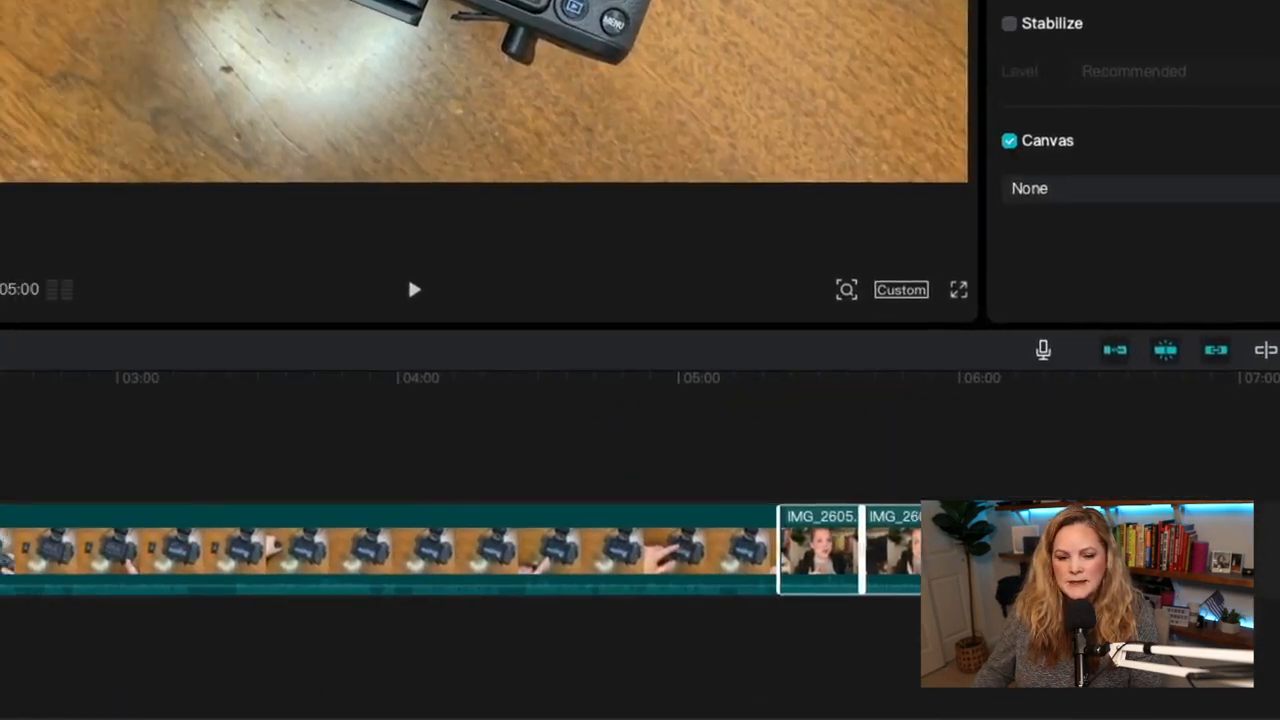
pyautogui.moveTo(249, 438); pyautogui.dragTo(650, 560)
pyautogui.click(594, 546)
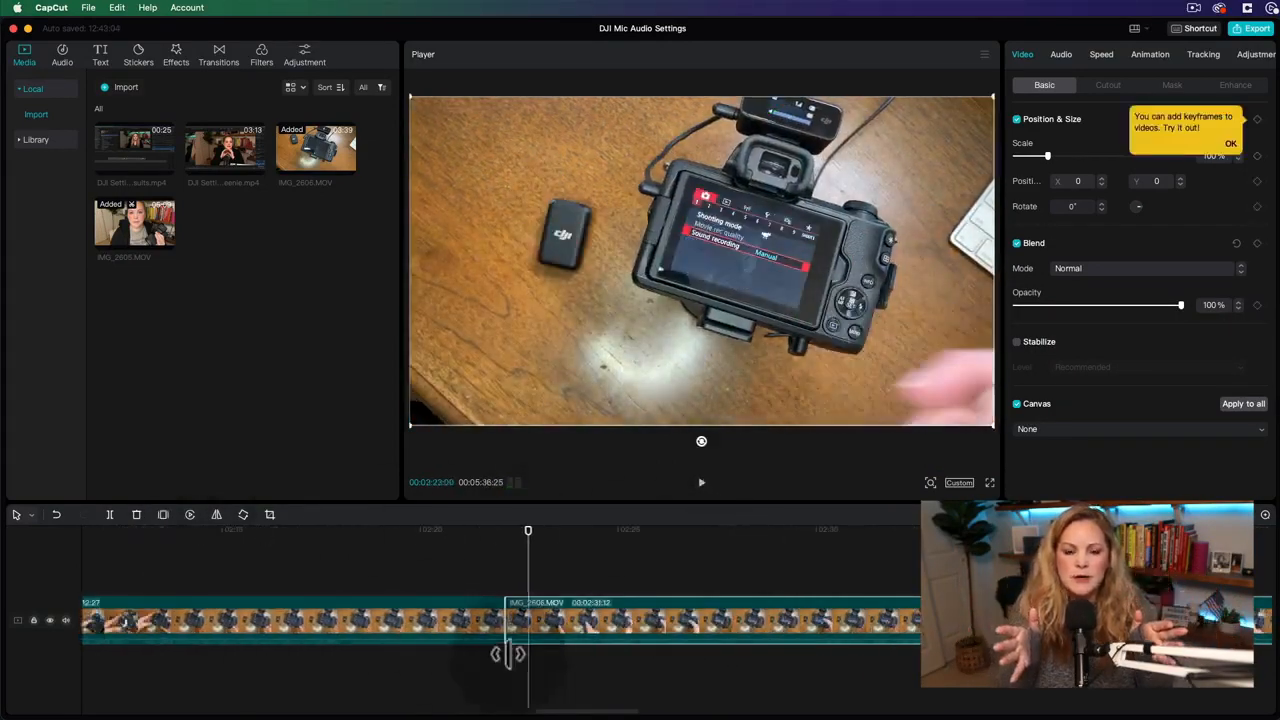
pyautogui.click(271, 540)
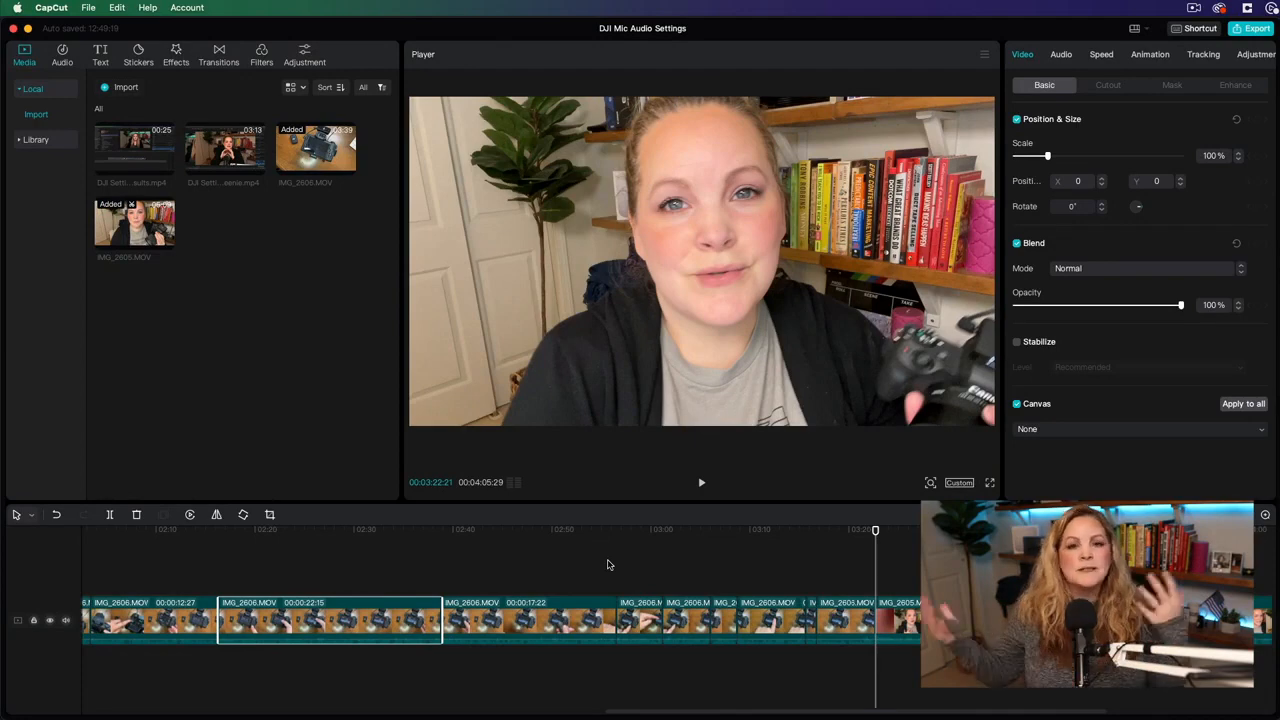
# Try shortening the 00:00:17:22 IMG_2606.MOV segment from its end and dragging it earlier in the timeline, undoing each change.
pyautogui.click(590, 606)
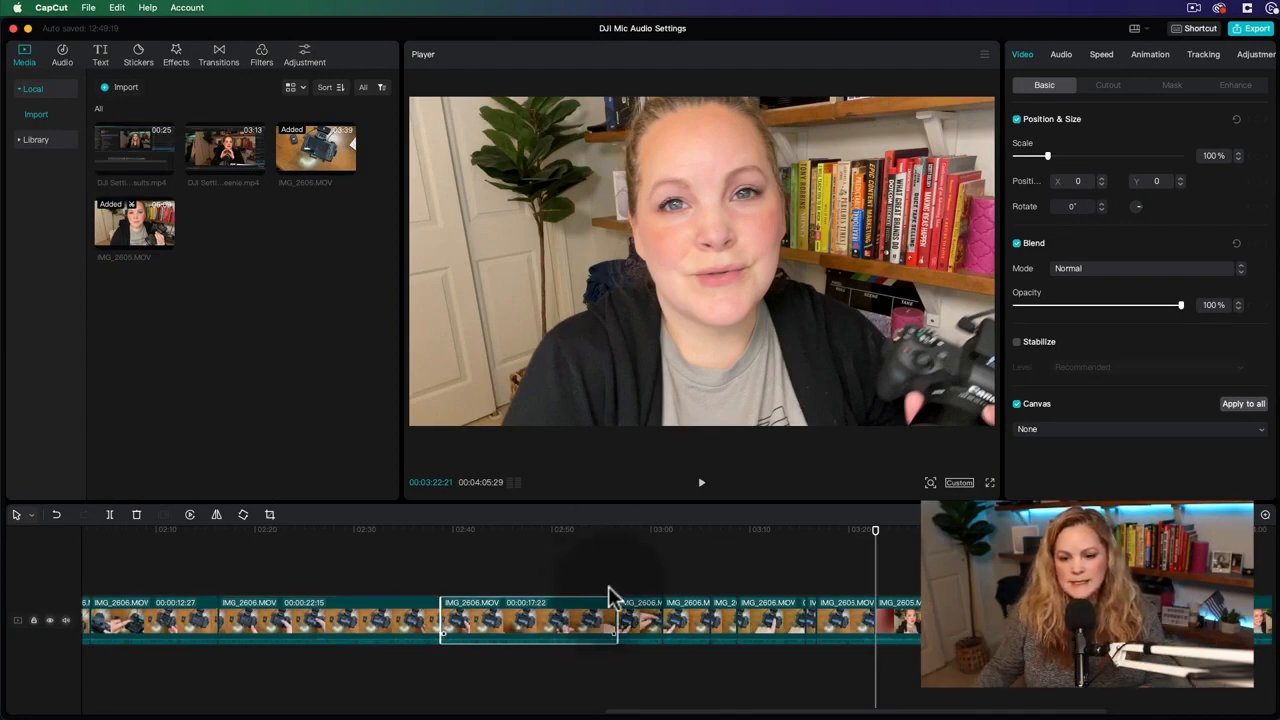
pyautogui.moveTo(615, 617); pyautogui.dragTo(516, 620)
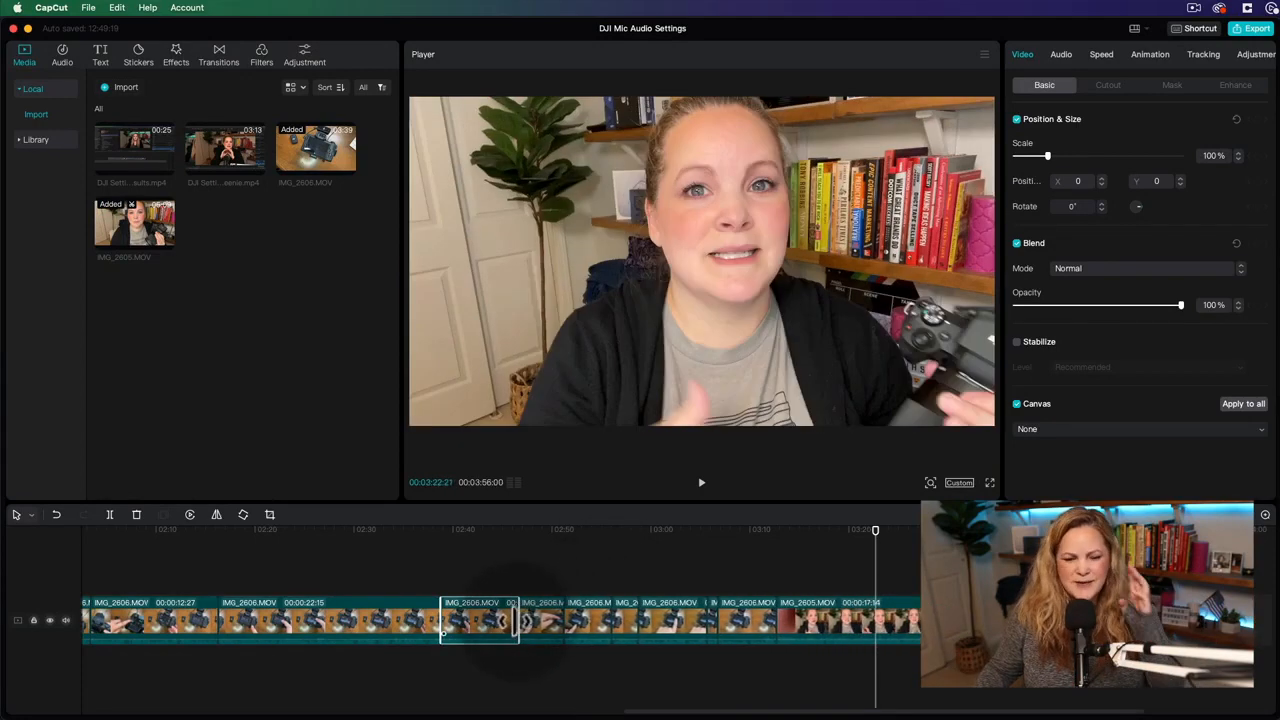
pyautogui.press('super')
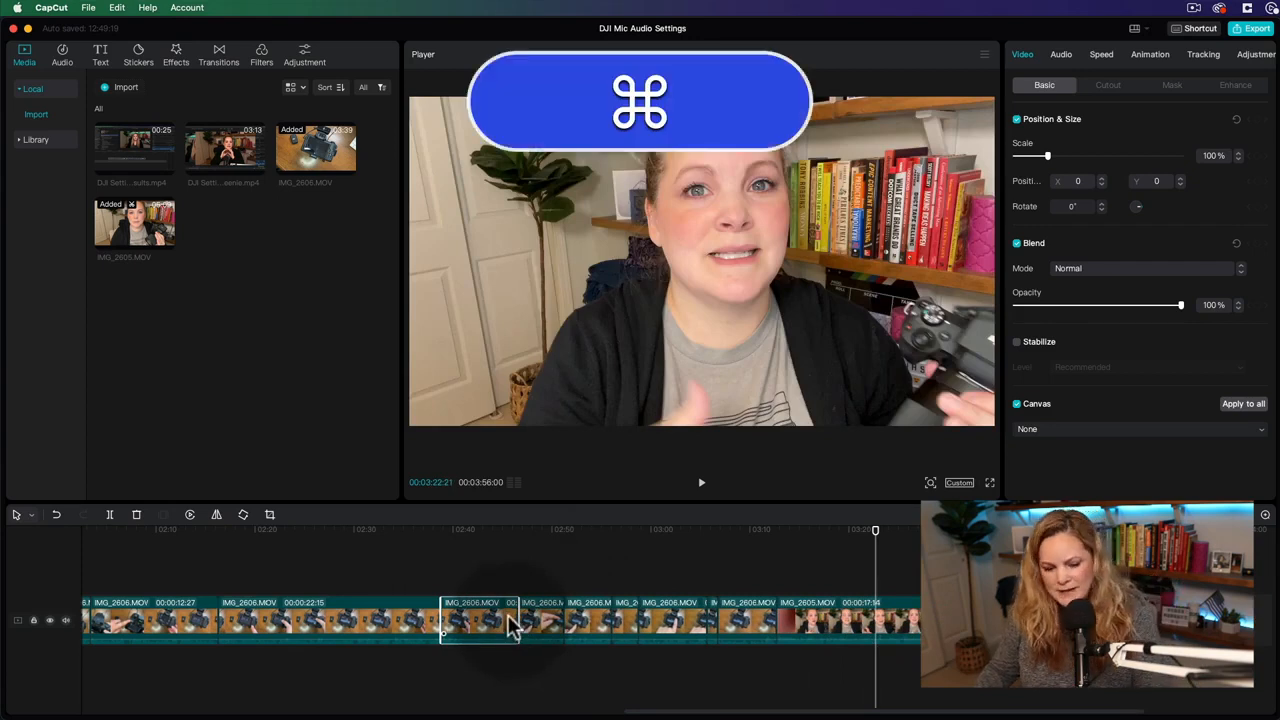
pyautogui.press('super+z')
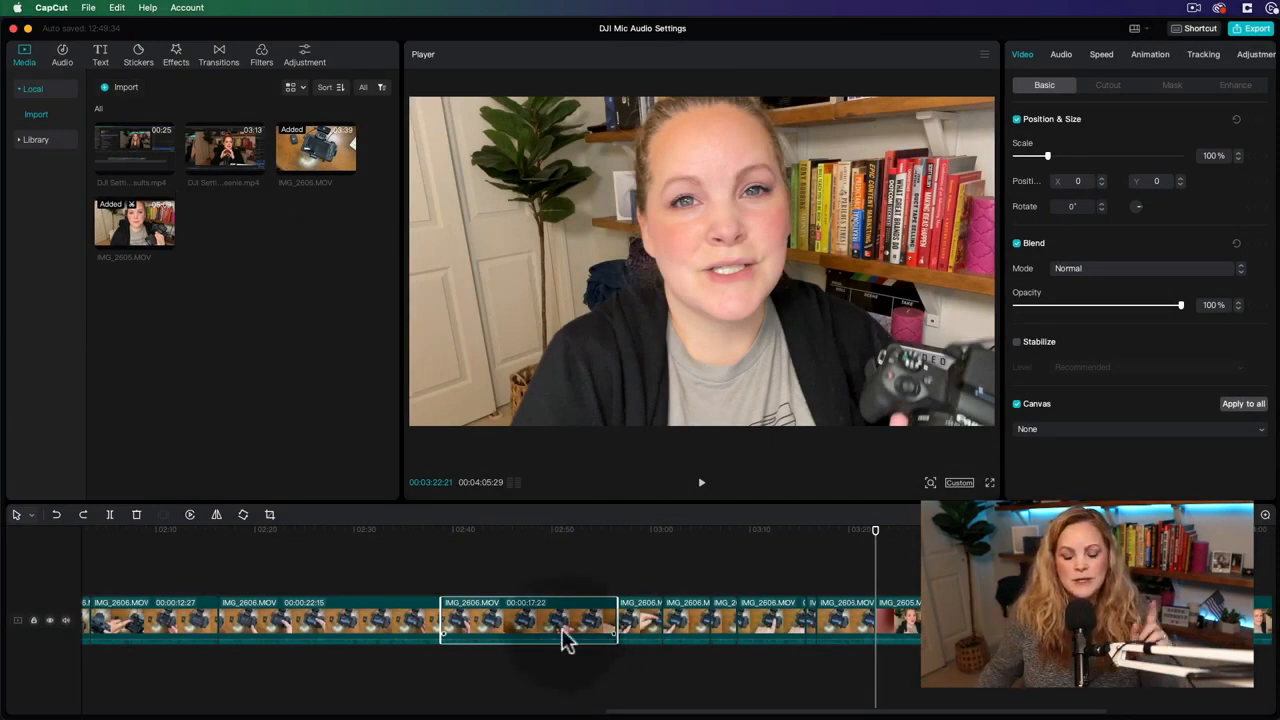
pyautogui.moveTo(535, 624); pyautogui.dragTo(290, 634)
pyautogui.press('super+z')
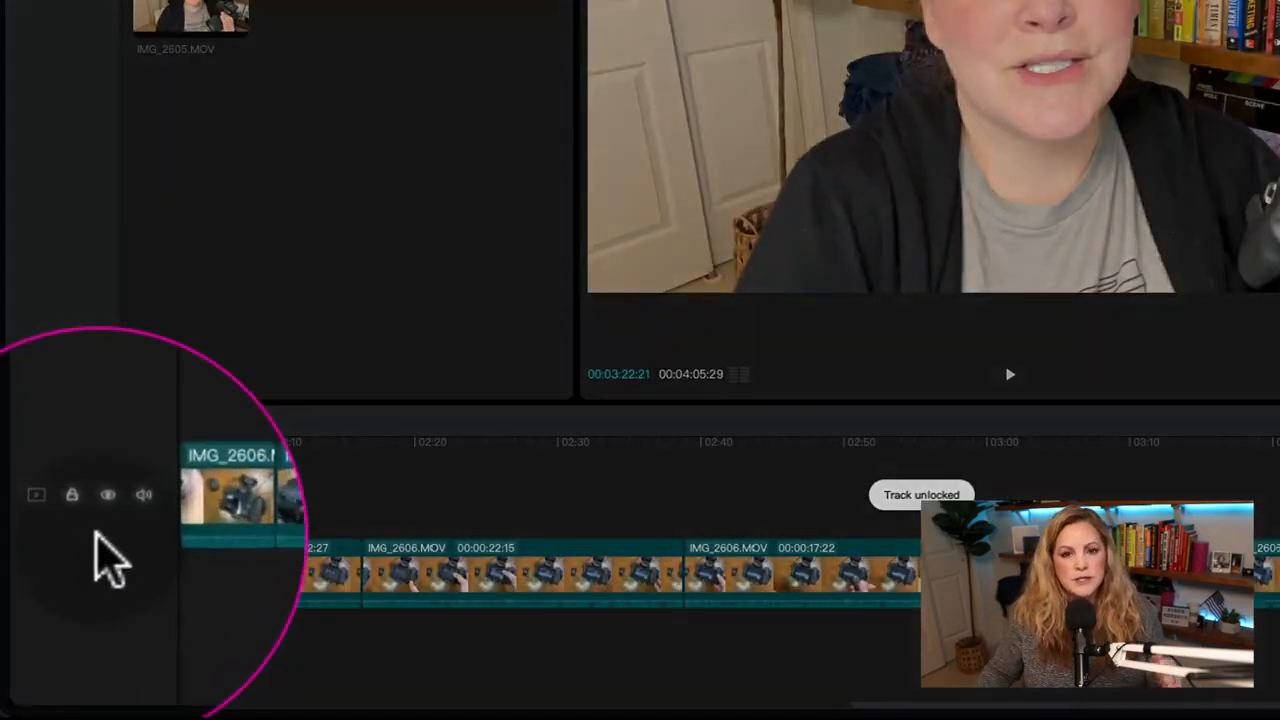
# Try out the lock, visibility and mute controls of the main video track, switching each one back.
pyautogui.click(72, 508)
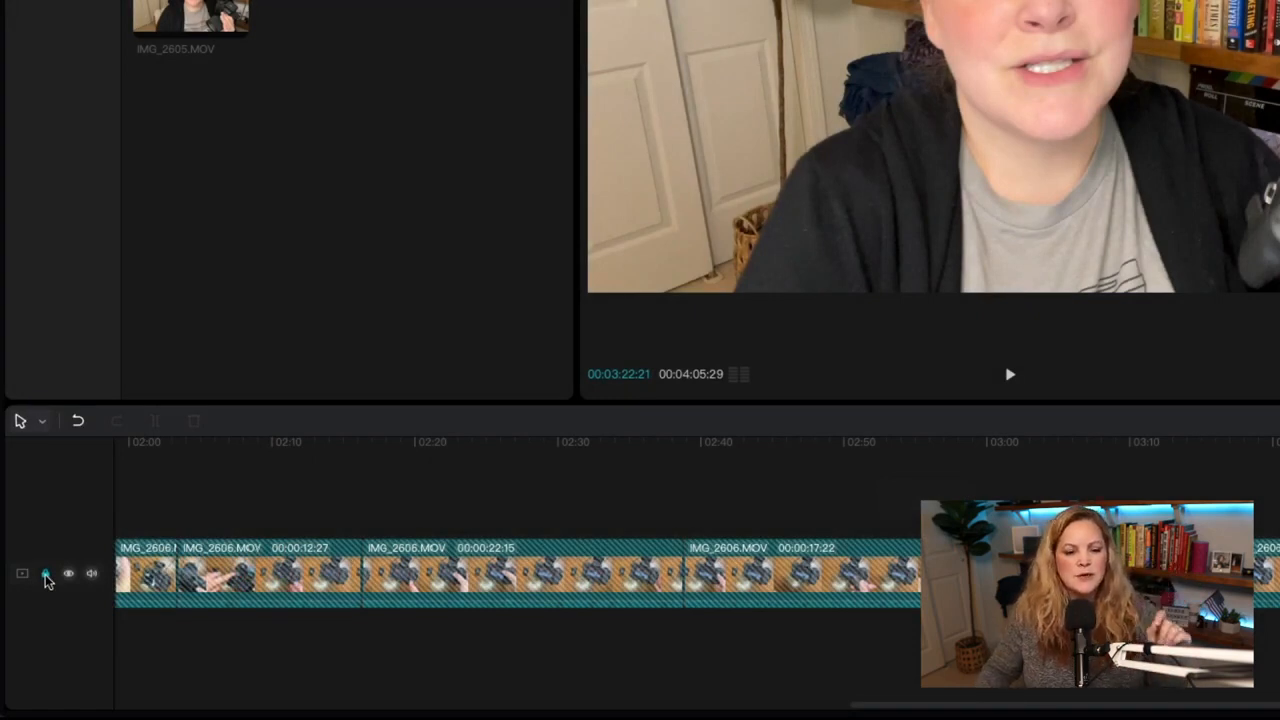
pyautogui.click(45, 576)
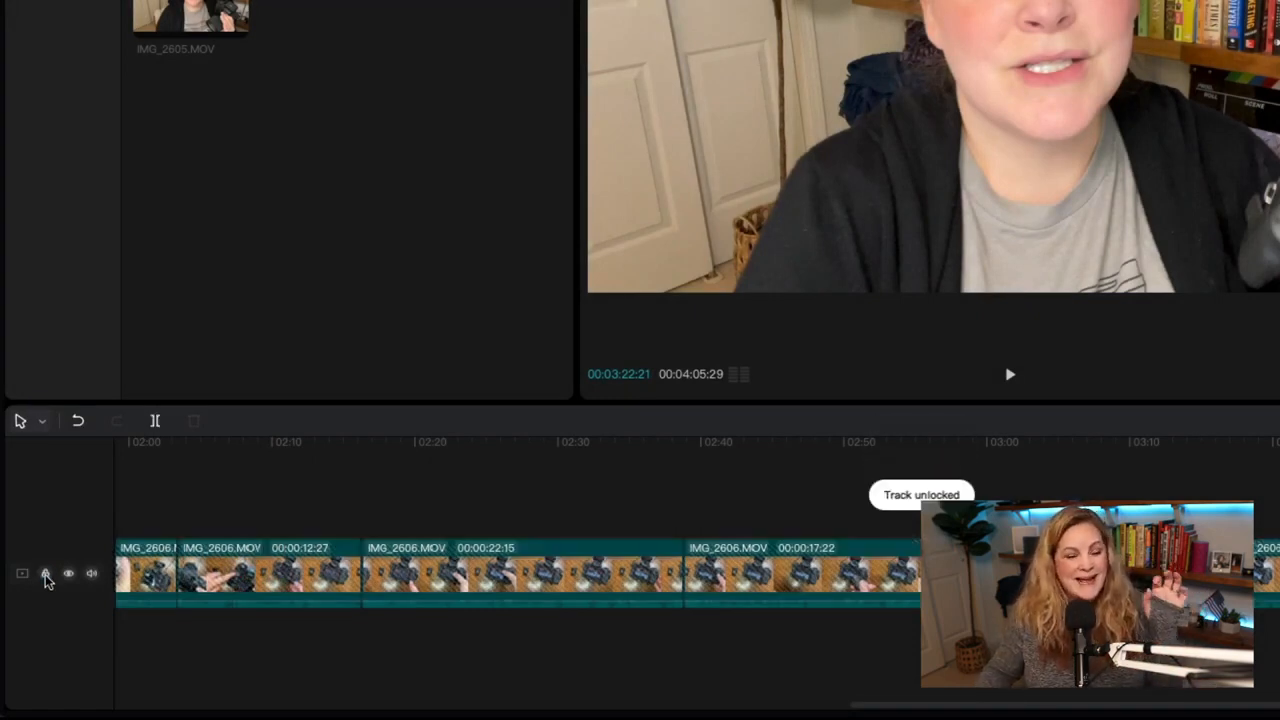
pyautogui.click(68, 574)
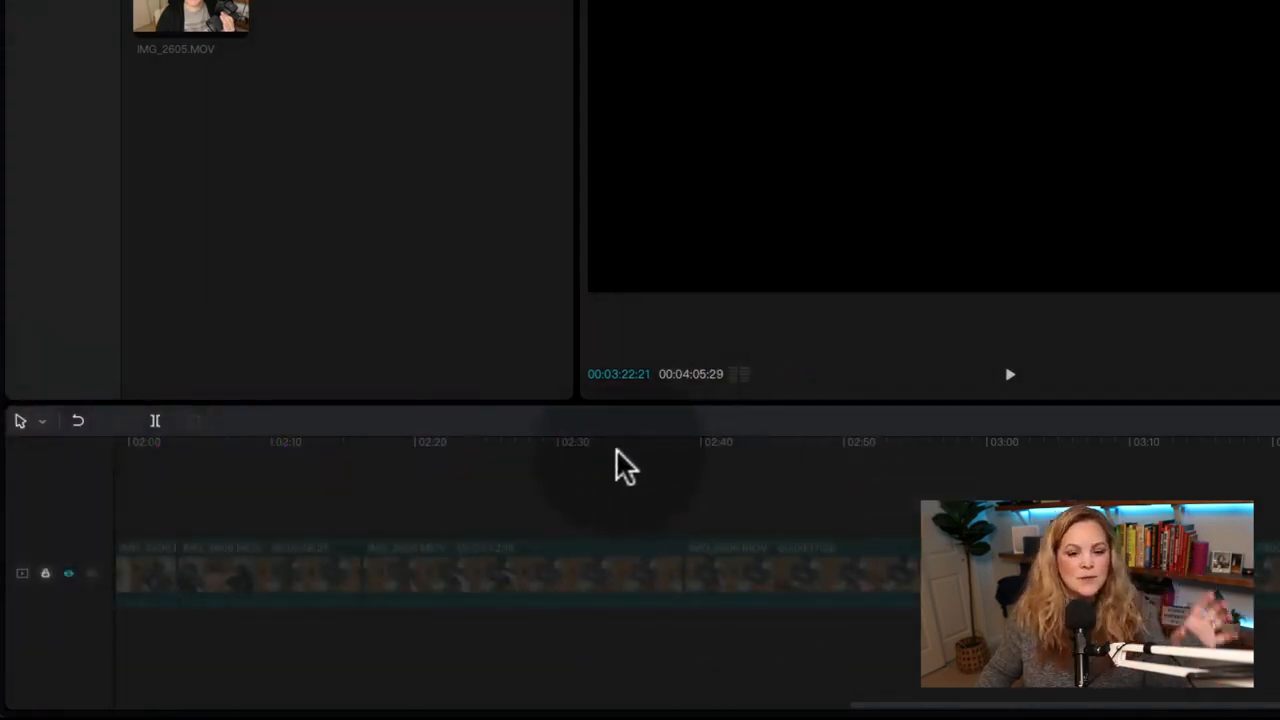
pyautogui.click(68, 574)
pyautogui.click(90, 574)
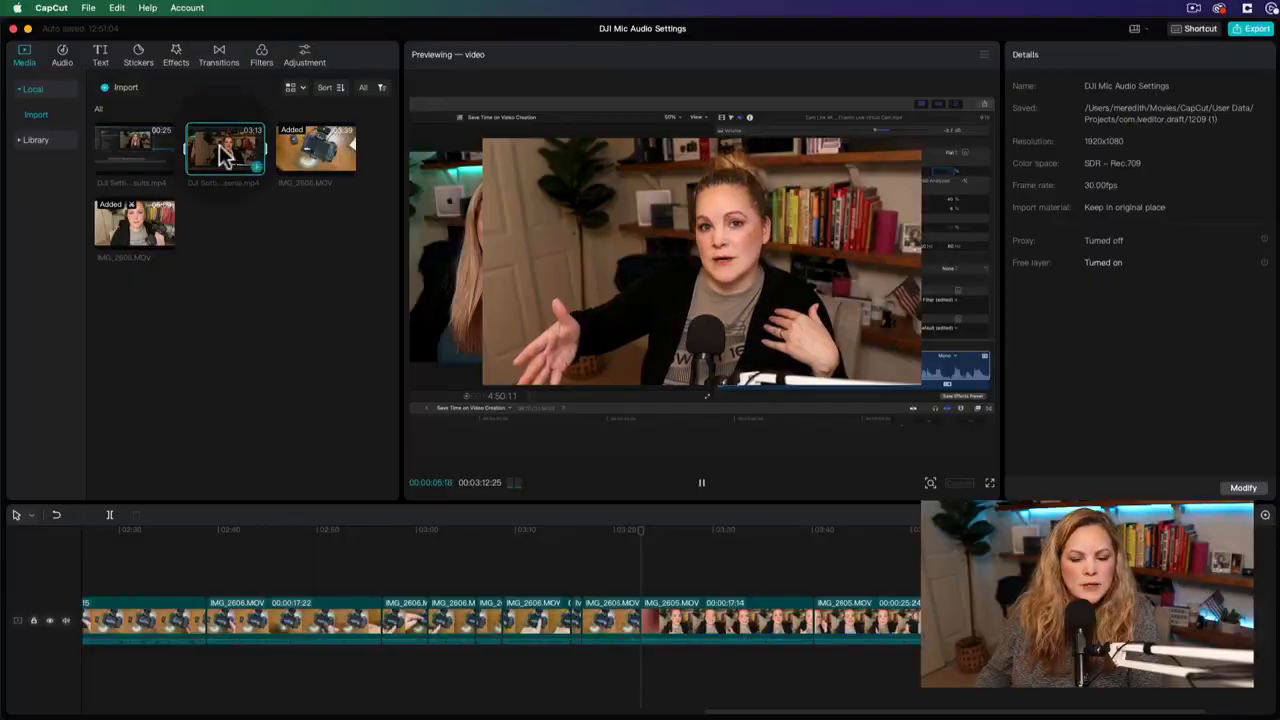
# Insert DJI Settings Screenie.mp4 at 00:03:22:21, between the last IMG_2606.MOV segment and the IMG_2605.MOV outro.
pyautogui.moveTo(225, 152); pyautogui.dragTo(603, 576)
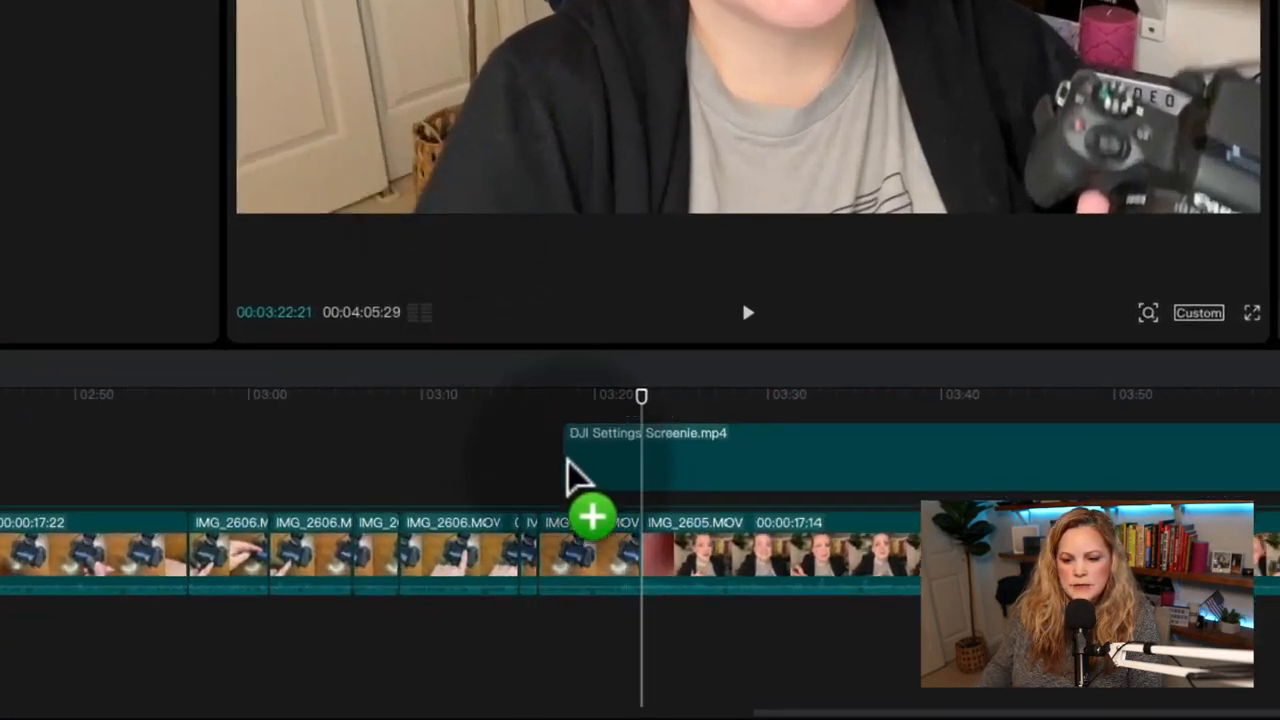
pyautogui.moveTo(567, 462); pyautogui.dragTo(645, 561)
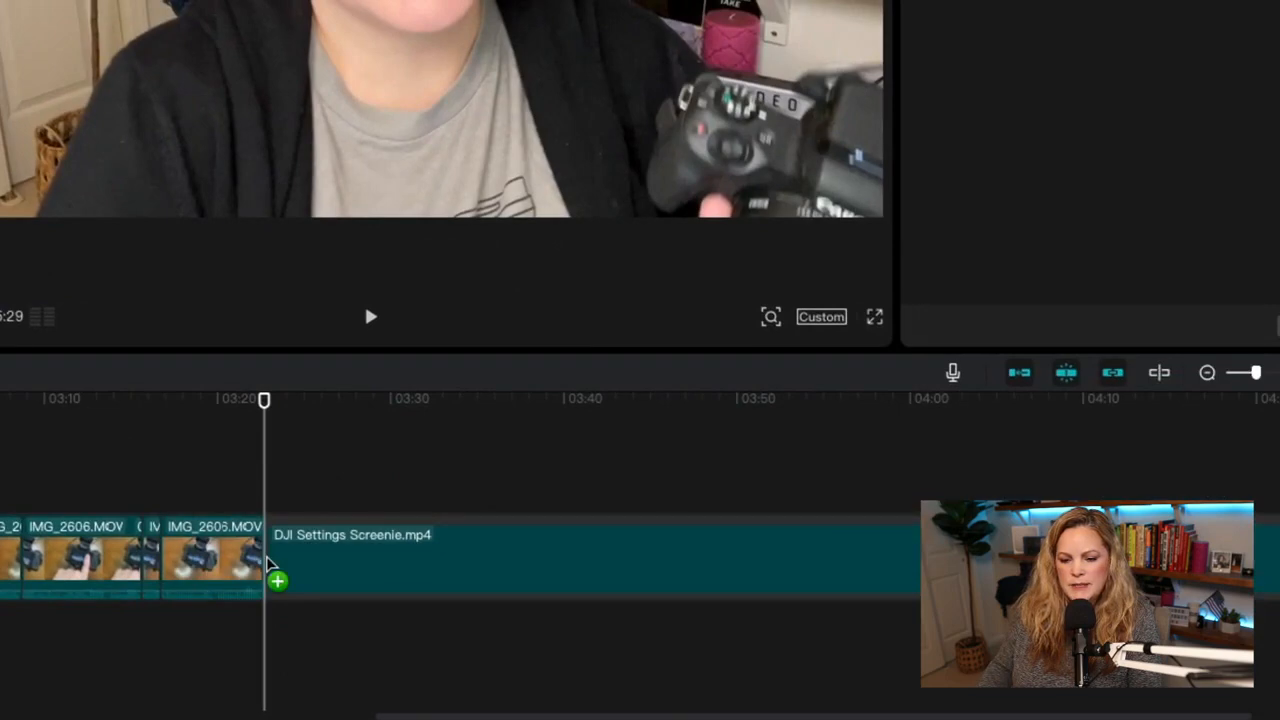
pyautogui.moveTo(268, 565); pyautogui.dragTo(268, 565)
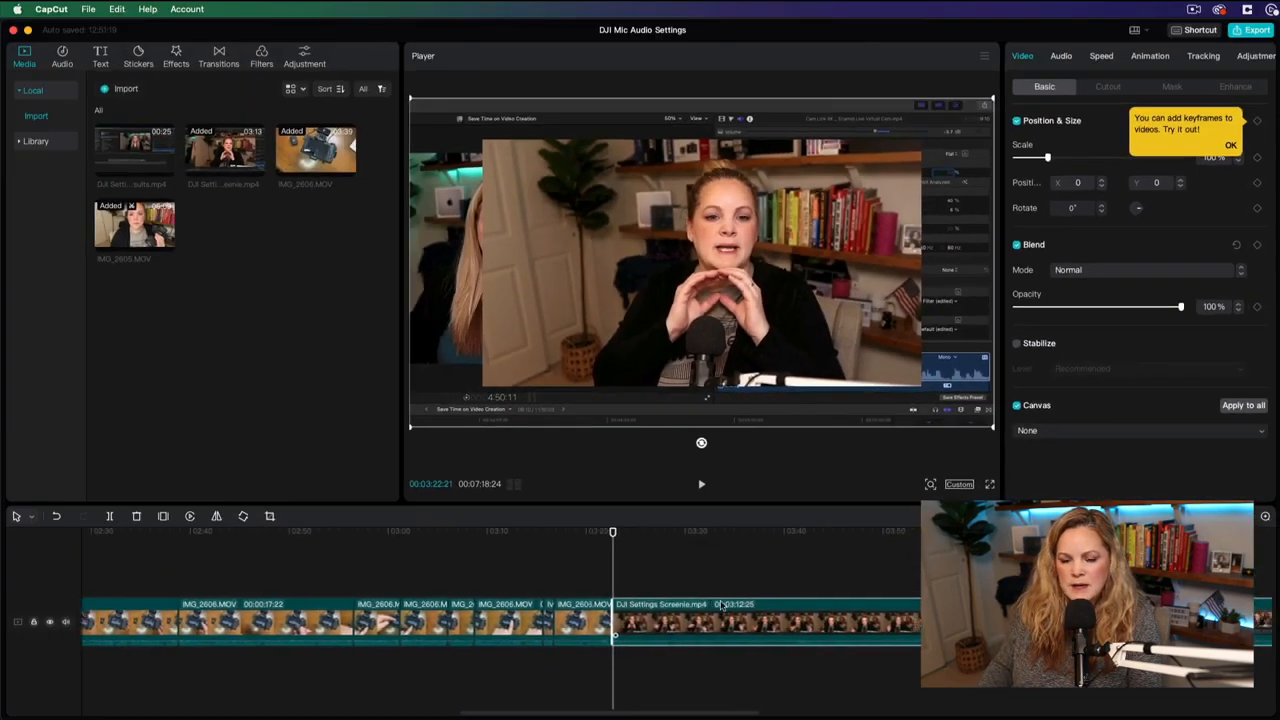
# Preview DJI Settings Screenie results.mp4 and insert it between the end of DJI Settings Screenie.mp4 and the IMG_2605.MOV outro.
pyautogui.hscroll(10, 720, 604)
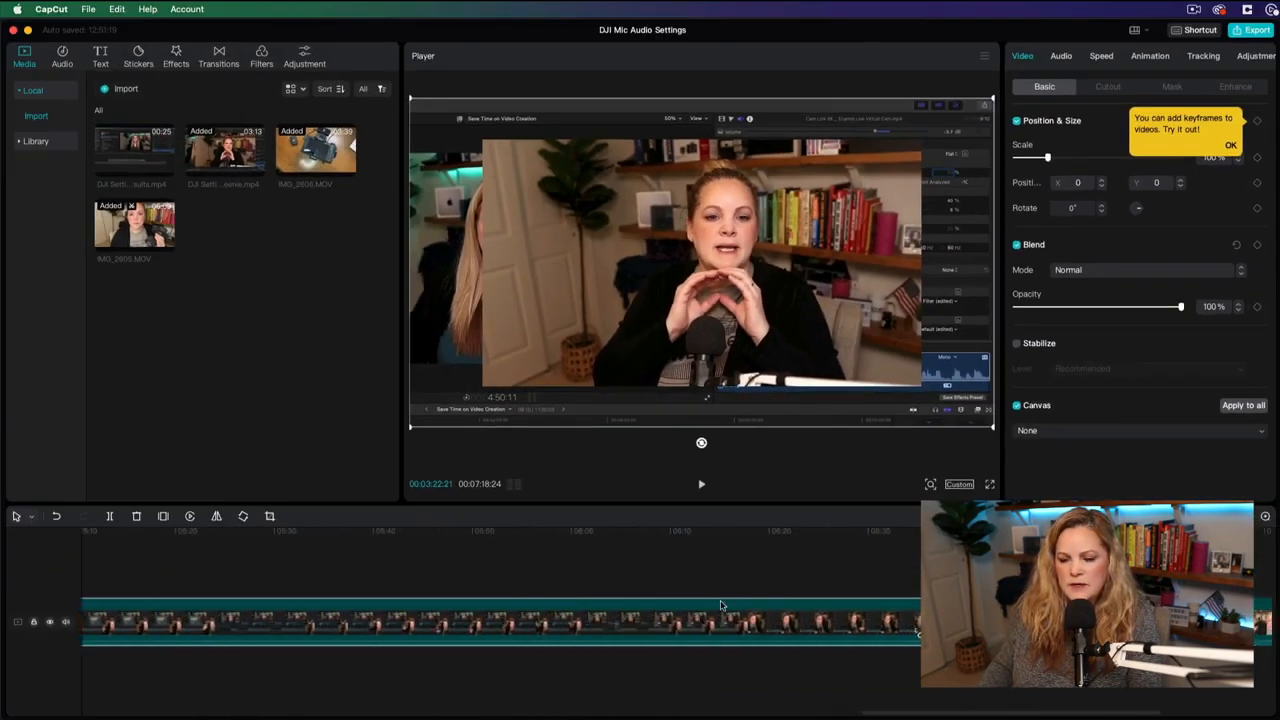
pyautogui.click(129, 150)
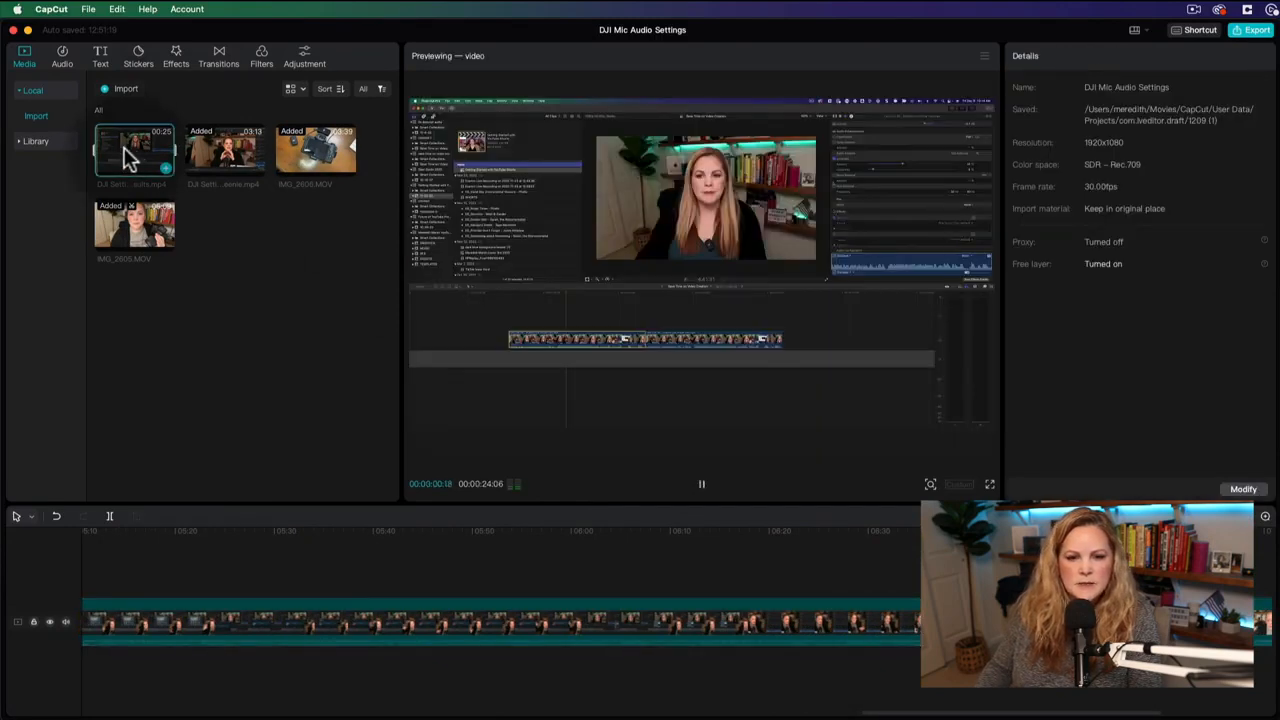
pyautogui.moveTo(129, 150); pyautogui.dragTo(922, 623)
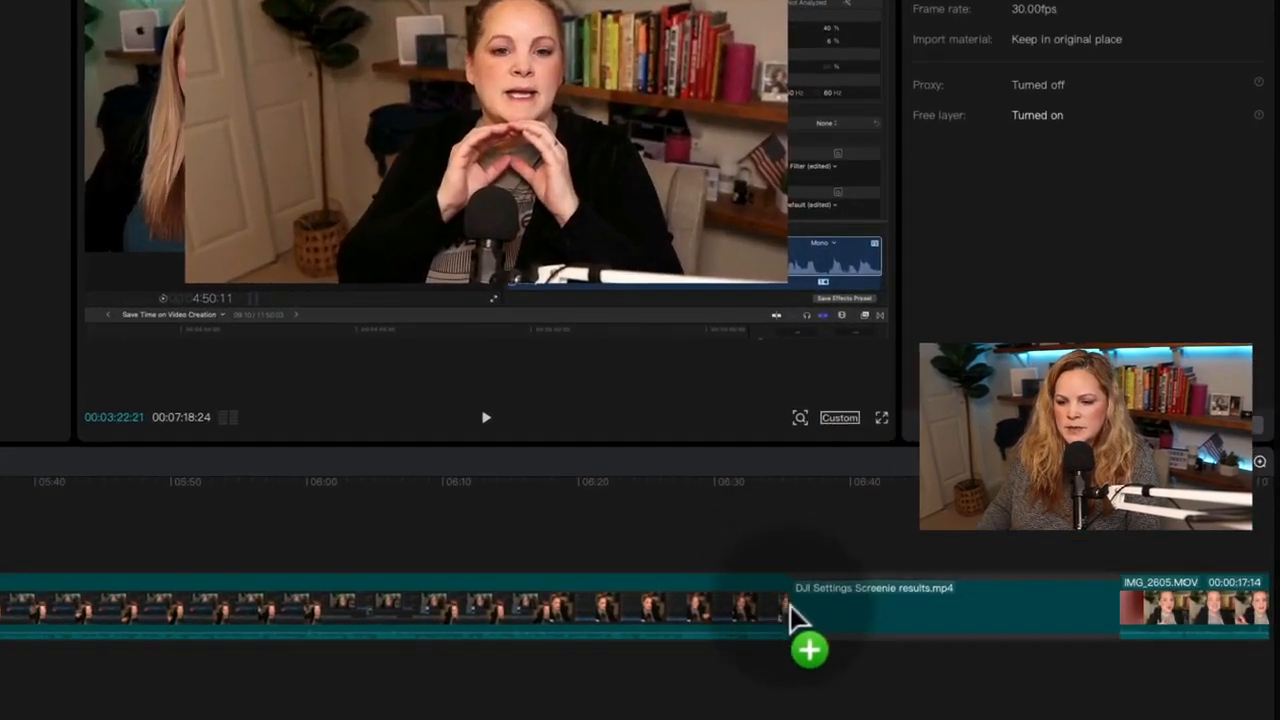
pyautogui.moveTo(790, 606); pyautogui.dragTo(795, 607)
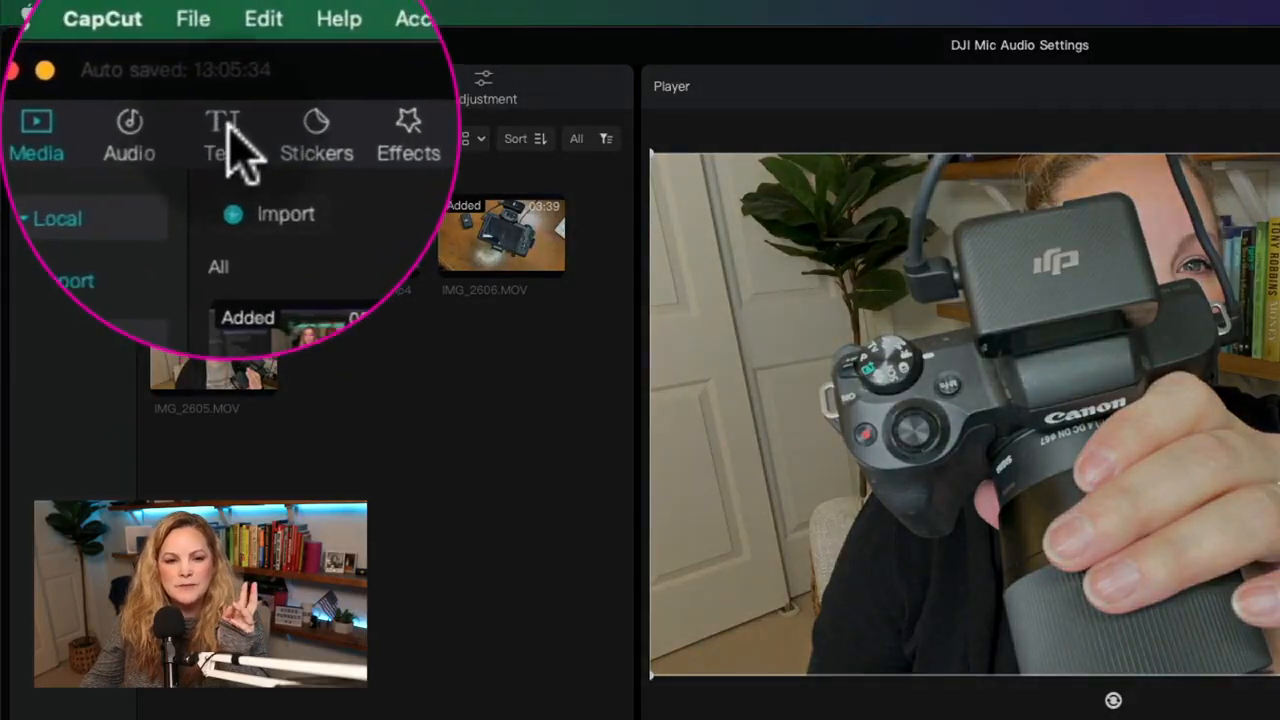
# Preview the Default text title and add it above the first IMG_2605.MOV segment at 00:00:04:07.
pyautogui.click(160, 88)
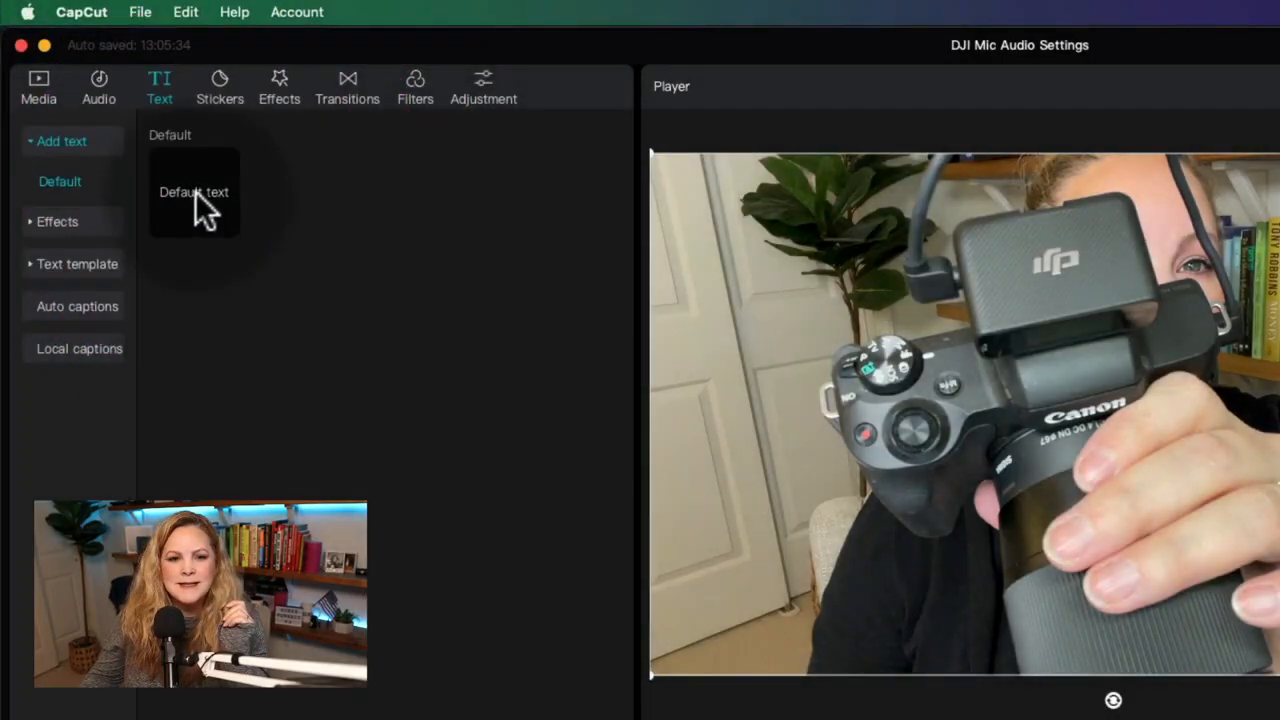
pyautogui.click(200, 195)
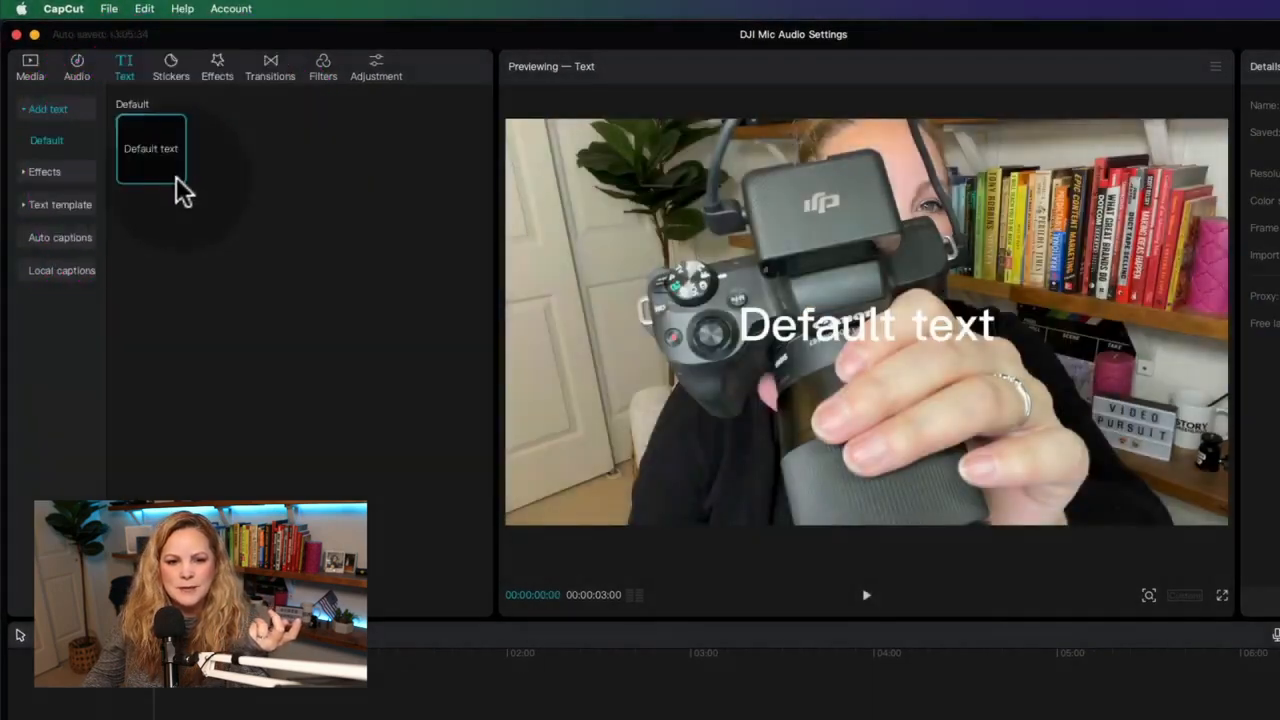
pyautogui.click(177, 174)
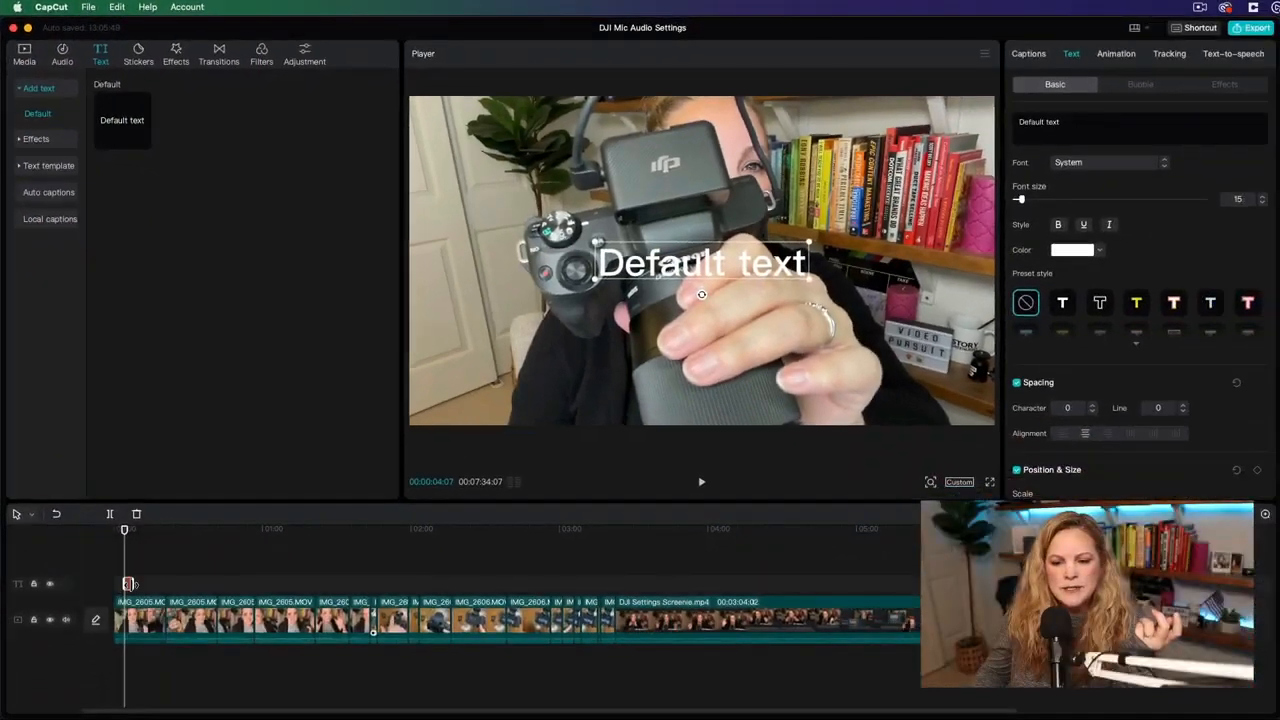
# Move the Default text clip to start at about 6.5 seconds and lengthen it to about 9 seconds.
pyautogui.press('super+equal')
pyautogui.press('super+equal')
pyautogui.press('super+equal')
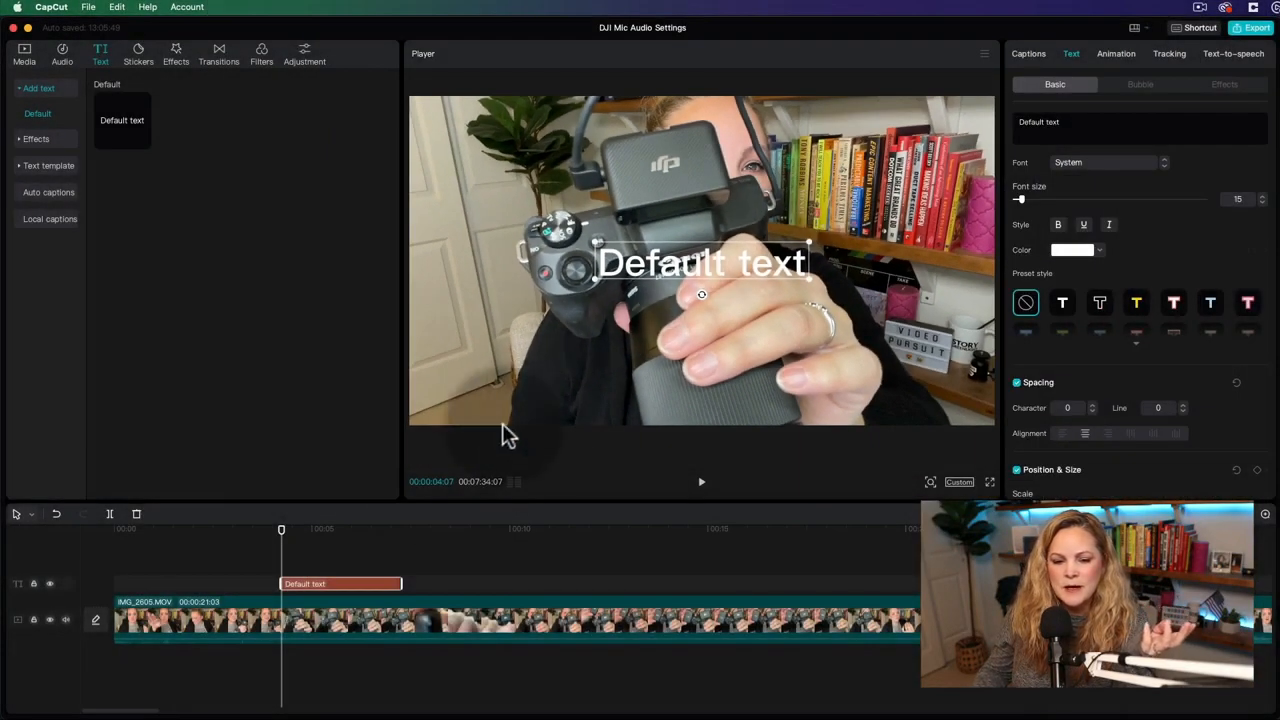
pyautogui.moveTo(343, 583); pyautogui.dragTo(385, 590)
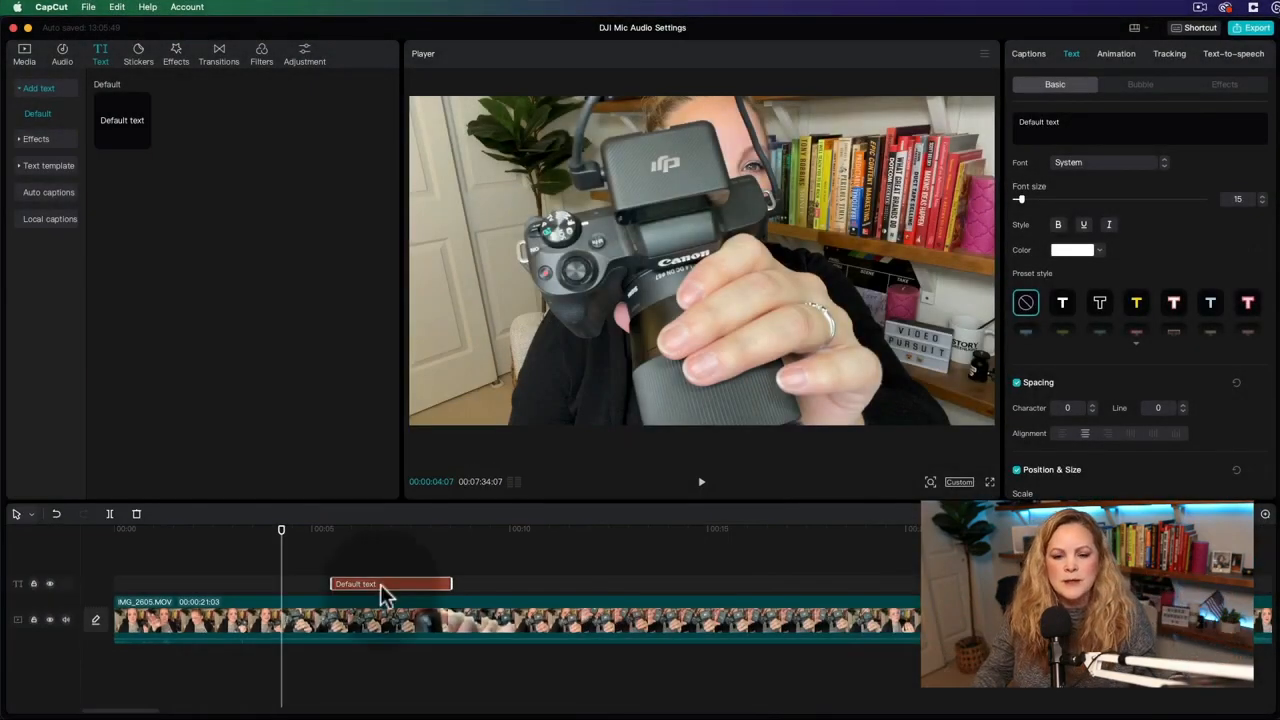
pyautogui.moveTo(800, 431); pyautogui.dragTo(540, 438)
pyautogui.moveTo(257, 594); pyautogui.dragTo(628, 597)
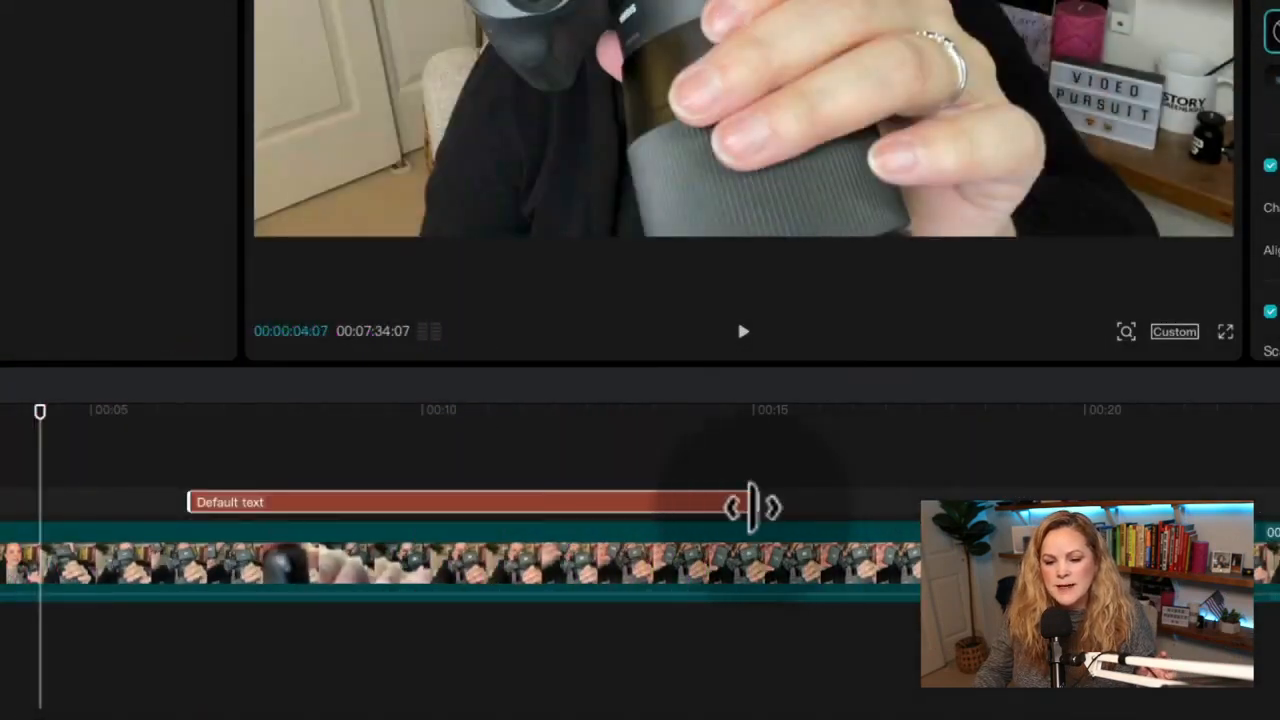
pyautogui.moveTo(751, 504)
pyautogui.mouseDown()
pyautogui.moveTo(1130, 490)
pyautogui.moveTo(767, 497)
pyautogui.mouseUp()
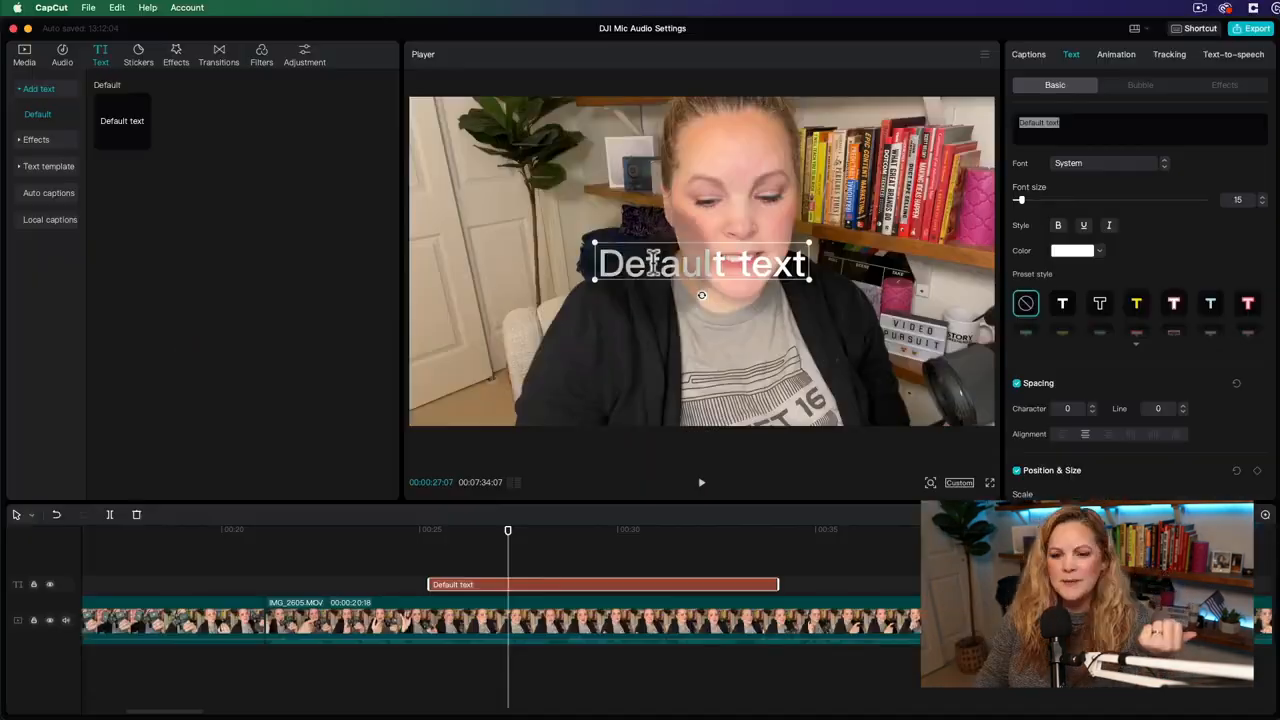
# Centre the default title in the frame and replace its text with "DJI Mic Settings for YouTube Videos" on two lines.
pyautogui.click(740, 260)
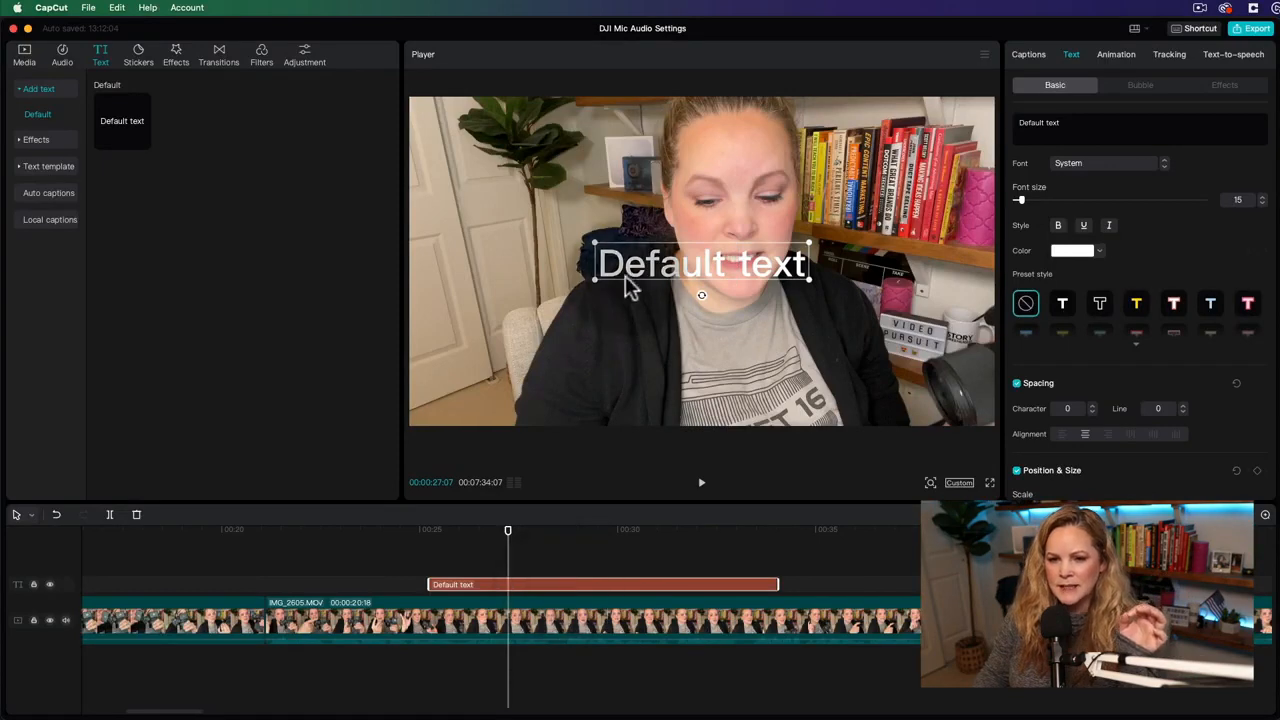
pyautogui.moveTo(630, 275)
pyautogui.mouseDown()
pyautogui.moveTo(726, 303)
pyautogui.moveTo(649, 312)
pyautogui.moveTo(663, 306)
pyautogui.moveTo(473, 415)
pyautogui.moveTo(651, 273)
pyautogui.mouseUp()
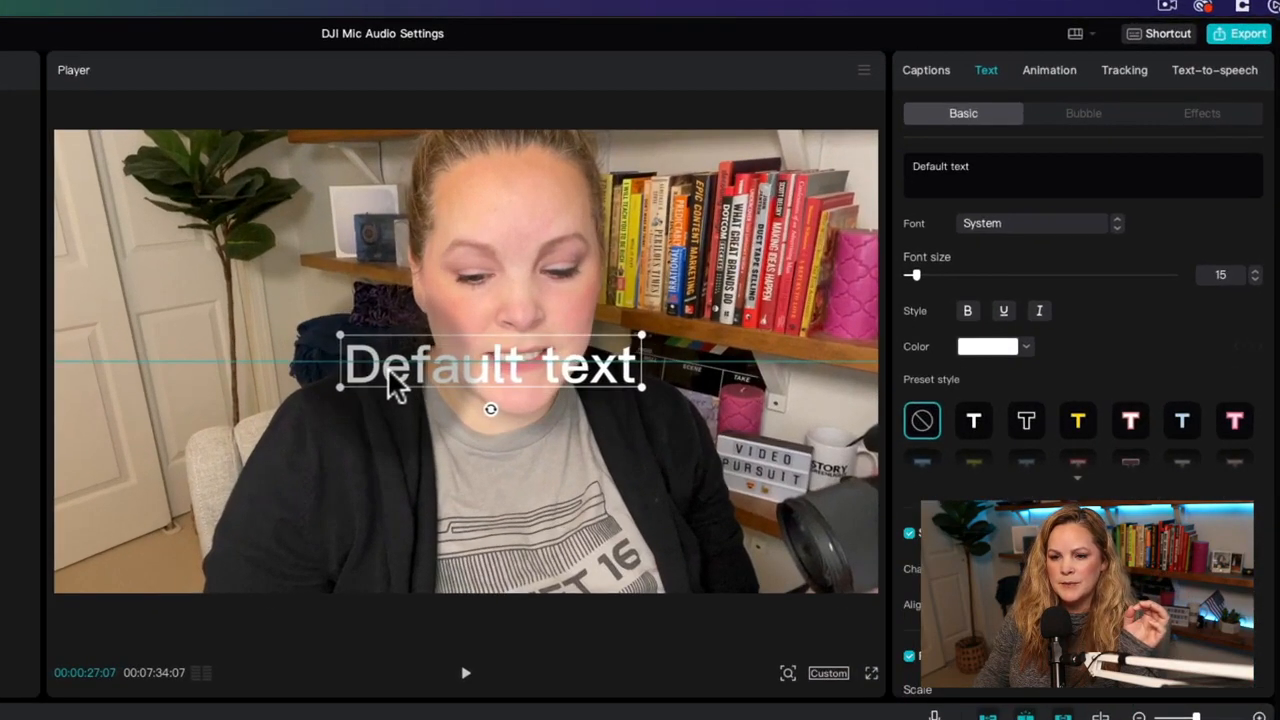
pyautogui.moveTo(388, 370); pyautogui.dragTo(365, 374)
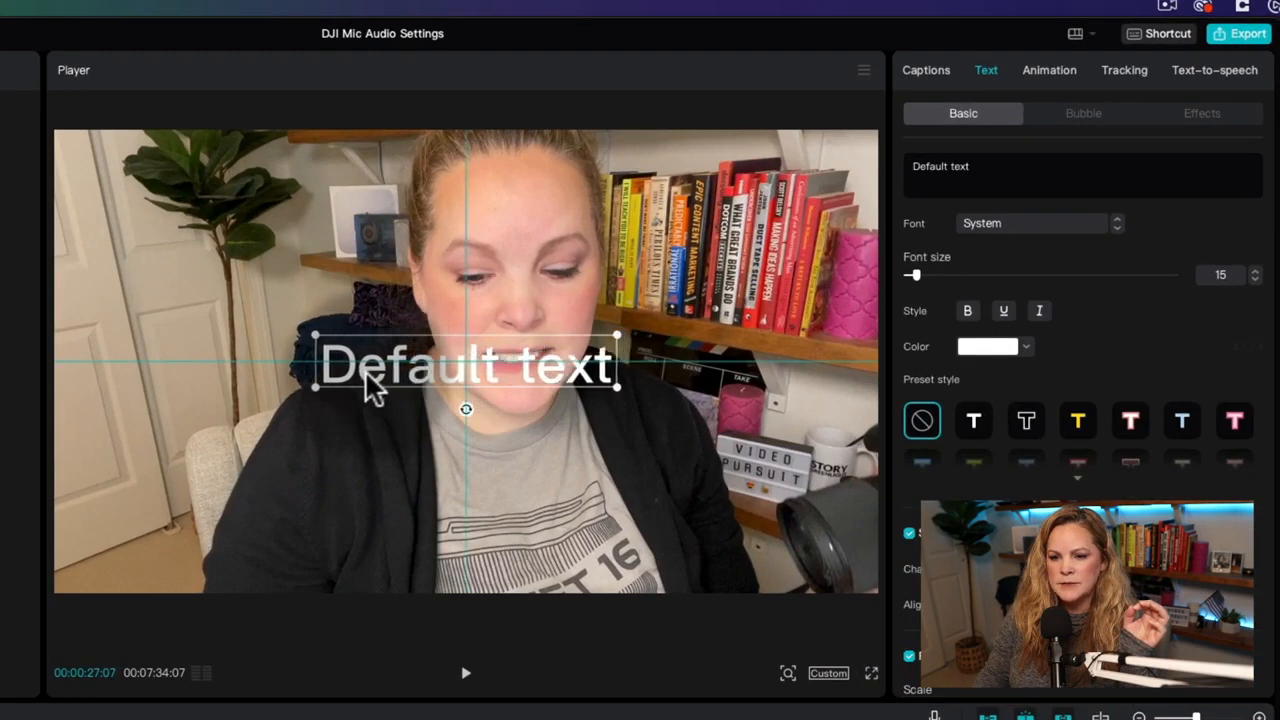
pyautogui.doubleClick(420, 380)
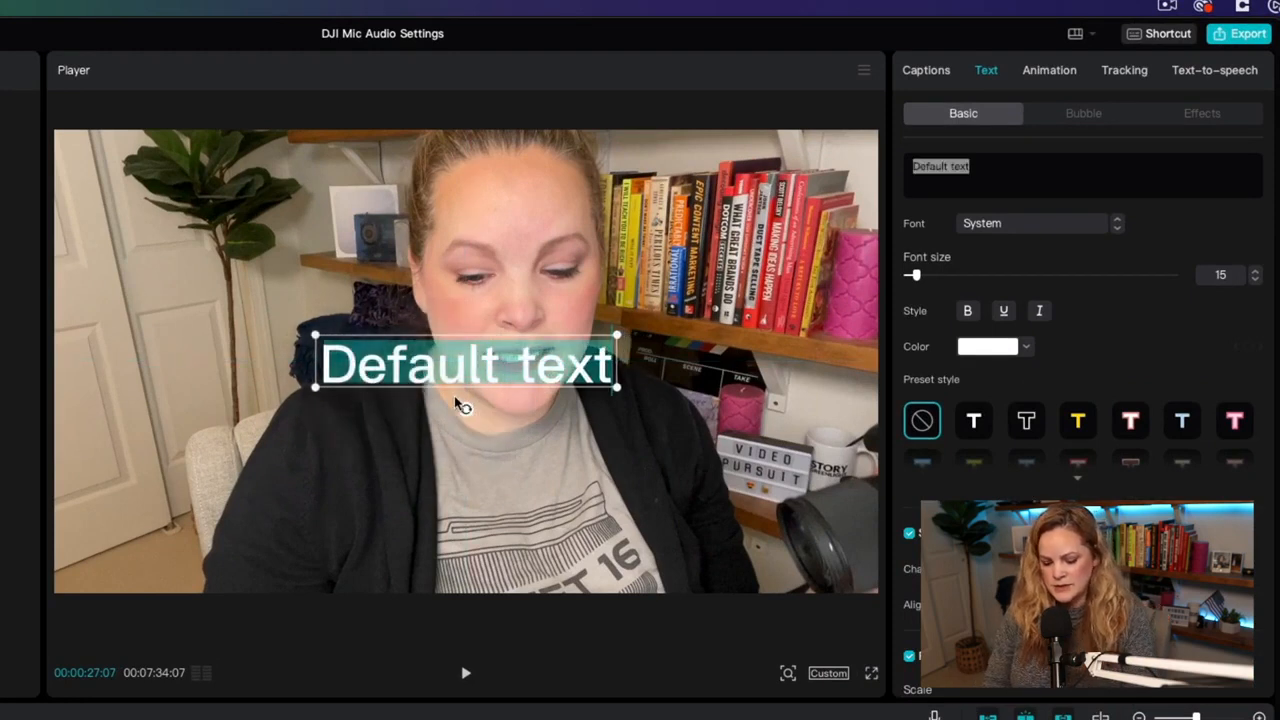
pyautogui.write('DJI Mic Settings for YouTube Videos')
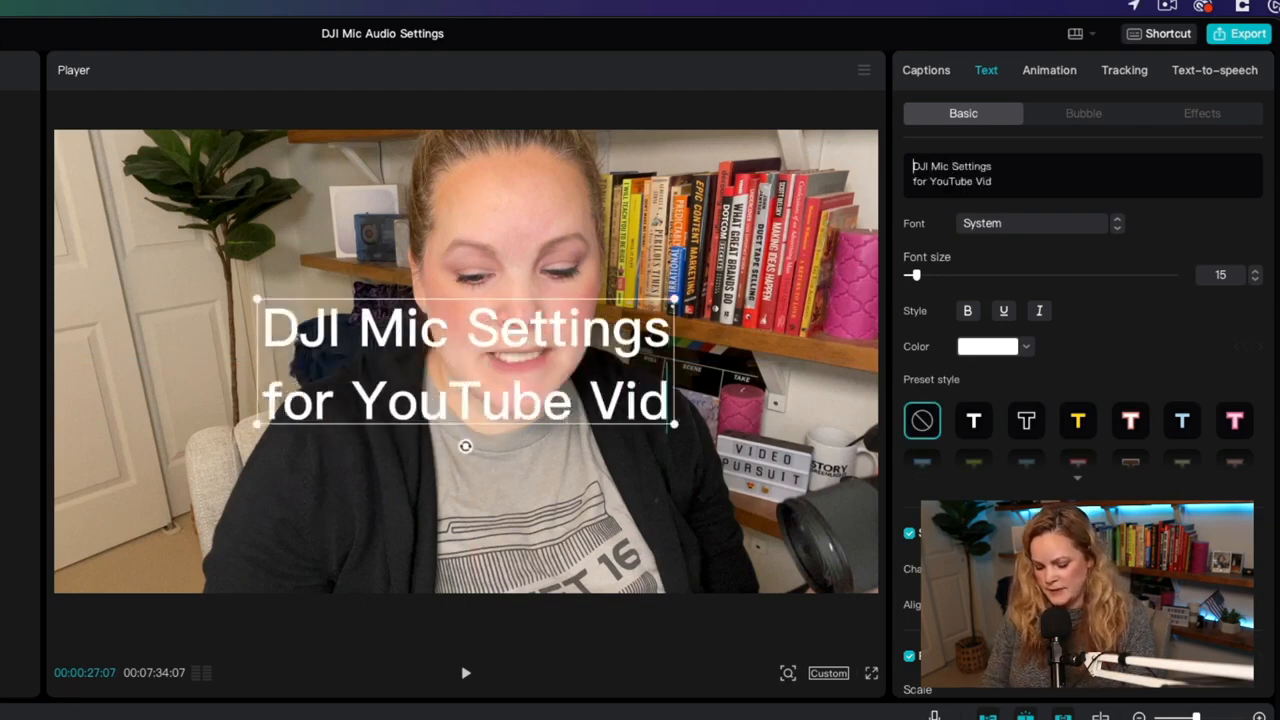
# Select both lines of the title text and change their font to Anton.
pyautogui.tripleClick(1021, 169)
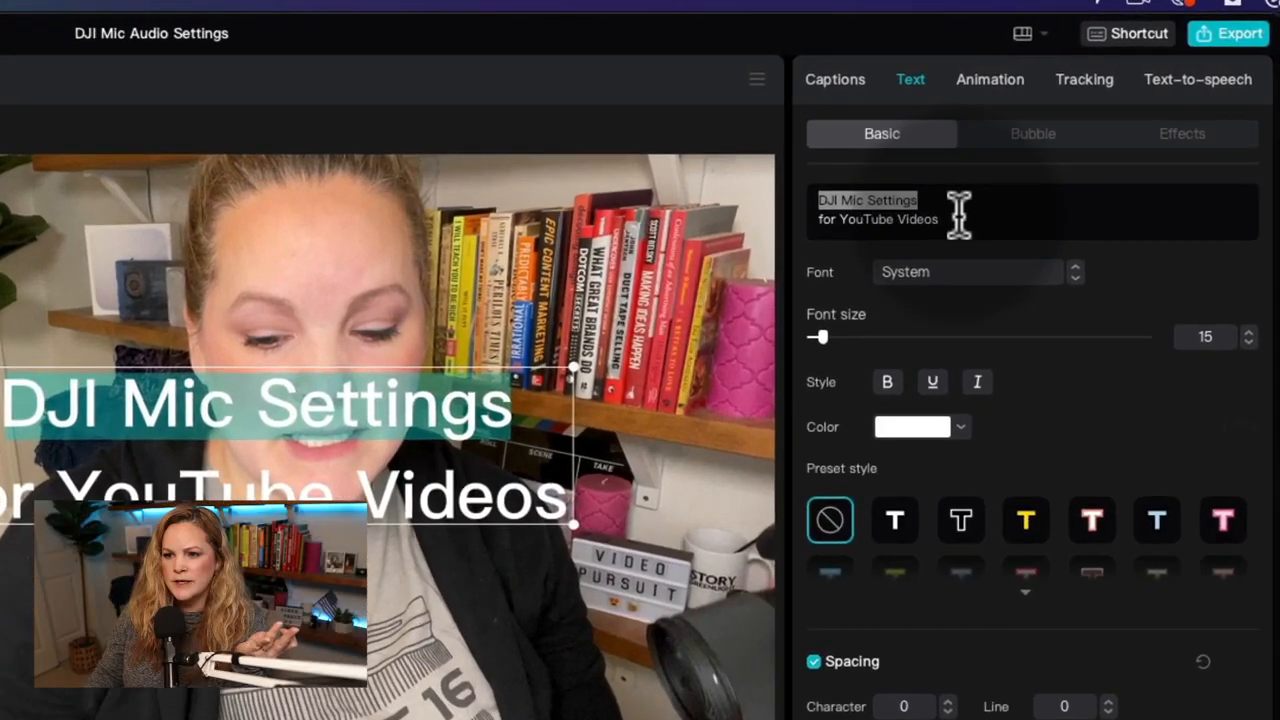
pyautogui.click(1027, 179)
pyautogui.moveTo(967, 216); pyautogui.dragTo(820, 200)
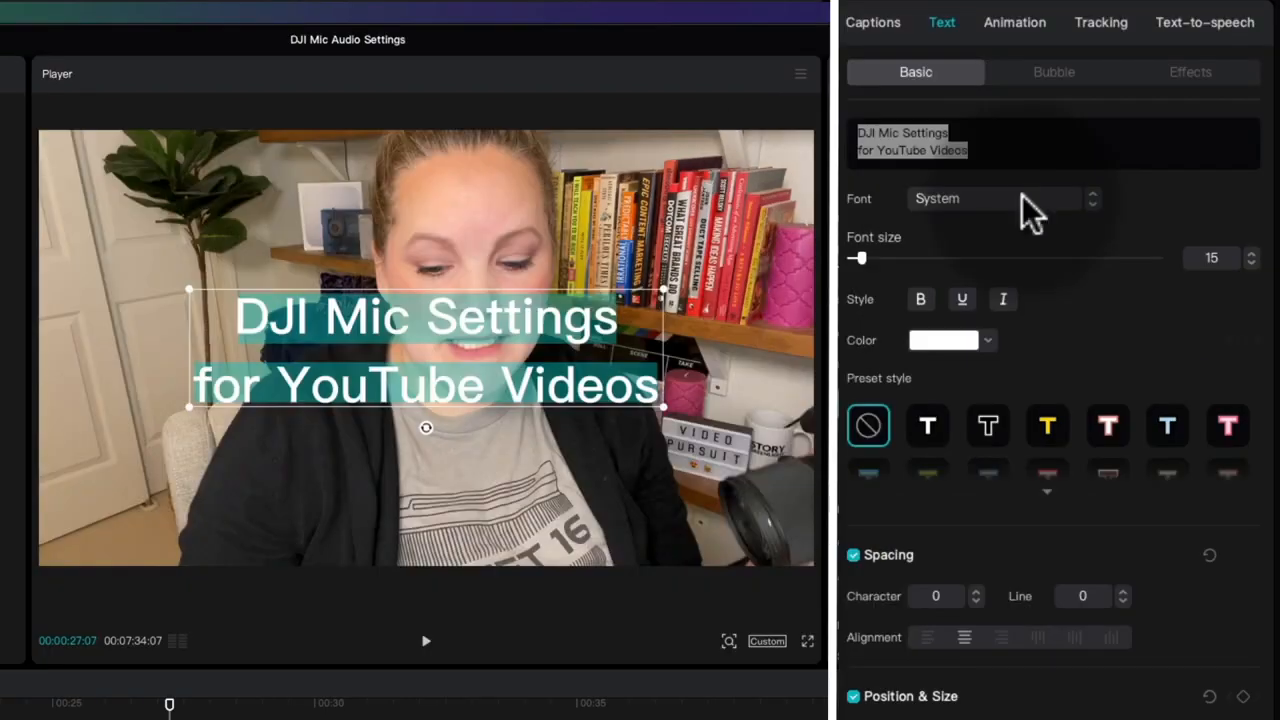
pyautogui.click(975, 272)
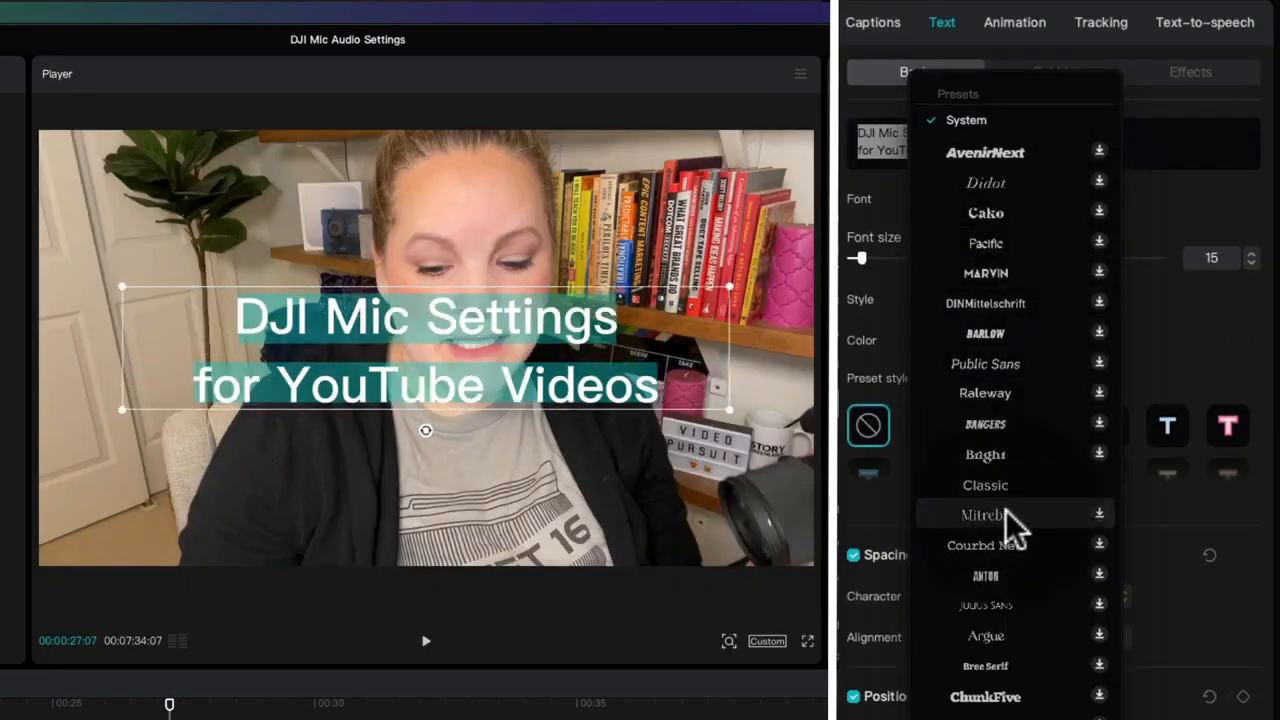
pyautogui.click(985, 576)
# Increase the title's font size to 24.
pyautogui.moveTo(862, 256); pyautogui.dragTo(872, 259)
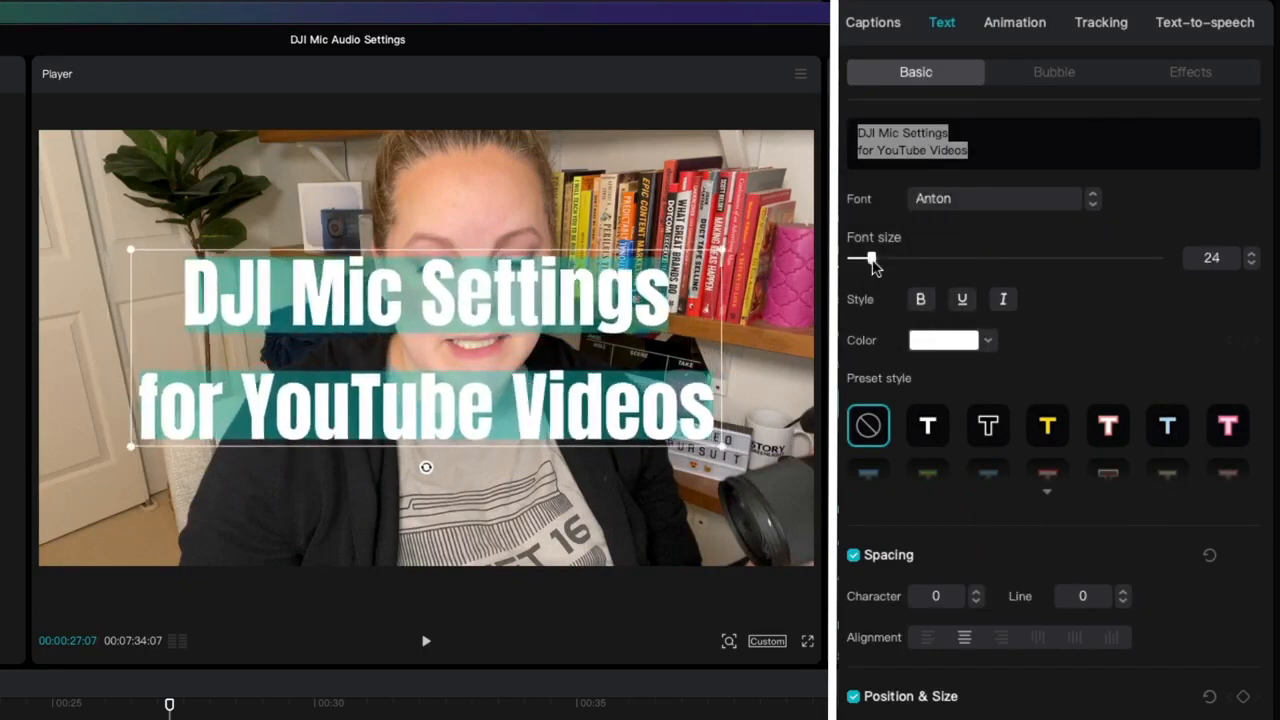
pyautogui.click(1252, 263)
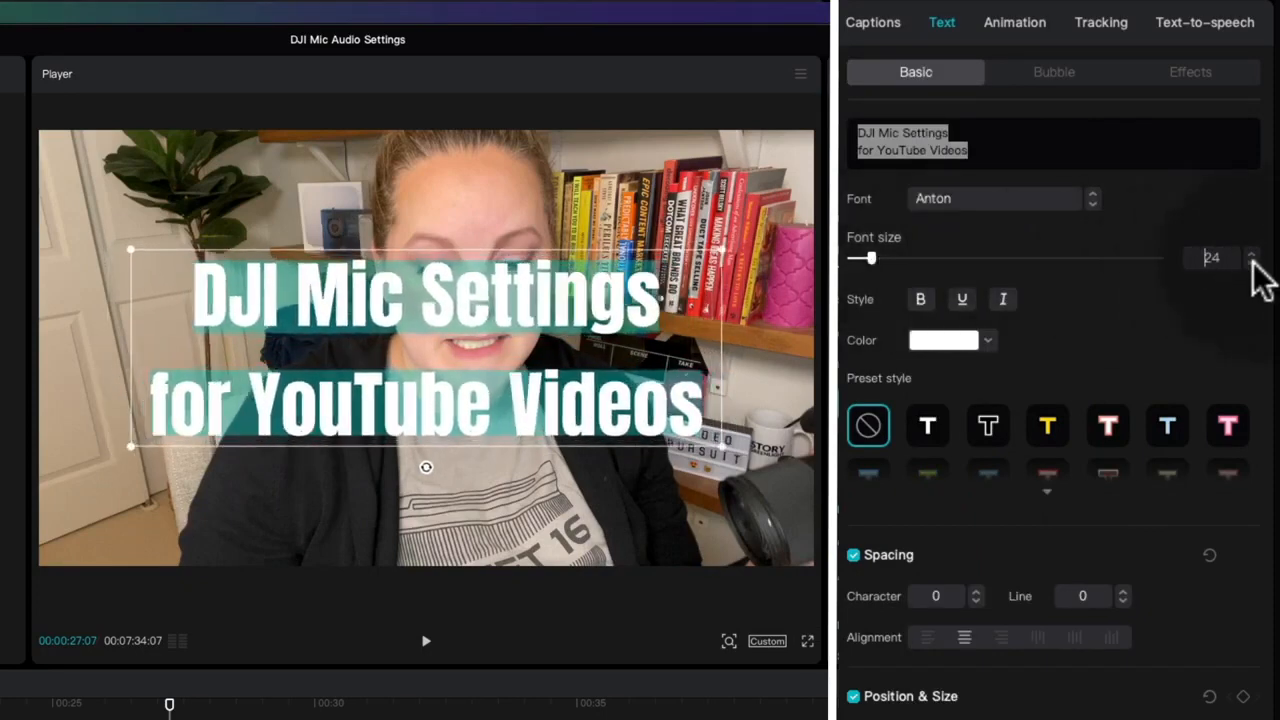
pyautogui.click(1254, 263)
pyautogui.click(1254, 254)
pyautogui.click(1254, 254)
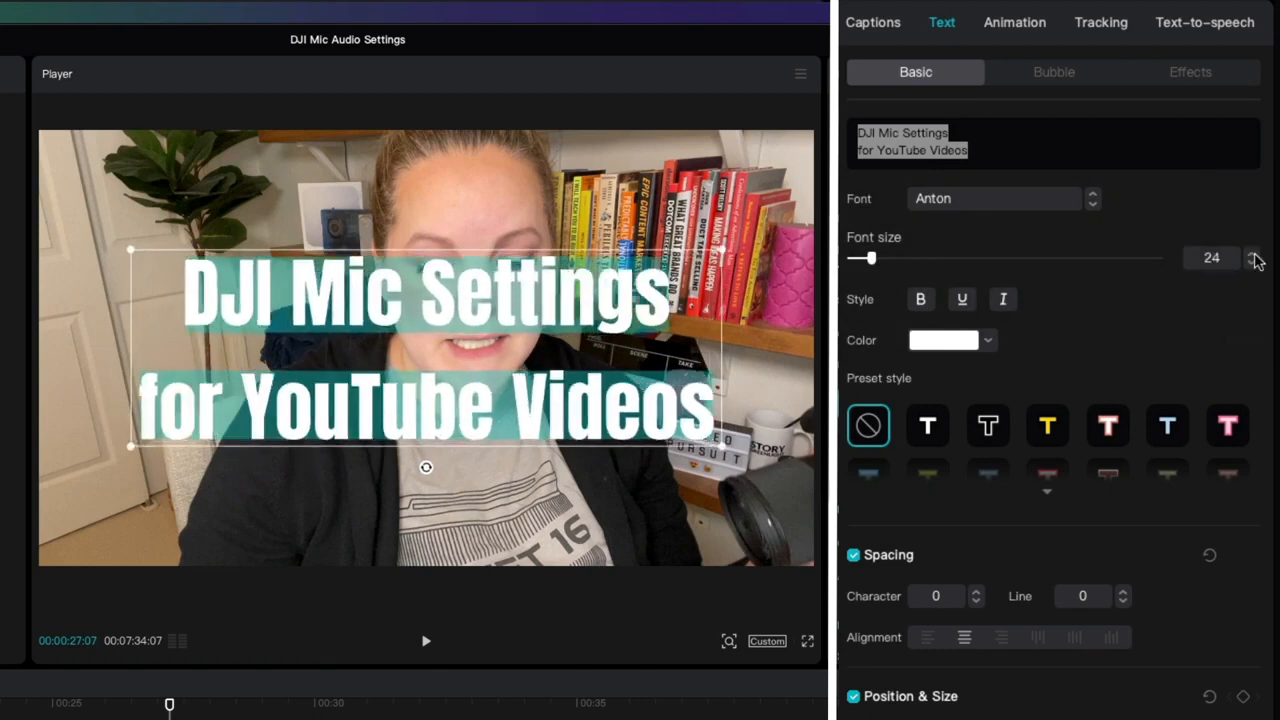
# Try bold, underline and italic on the title one at a time, turning each off again.
pyautogui.click(922, 302)
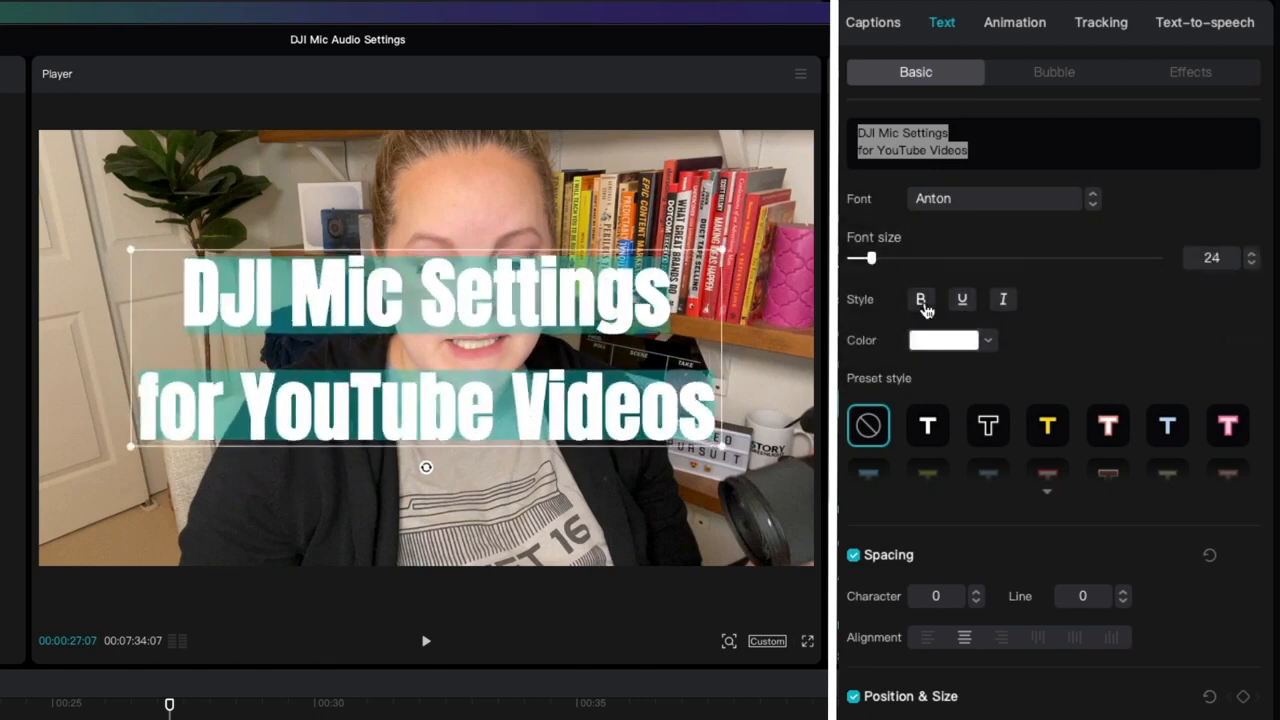
pyautogui.click(922, 303)
pyautogui.click(963, 303)
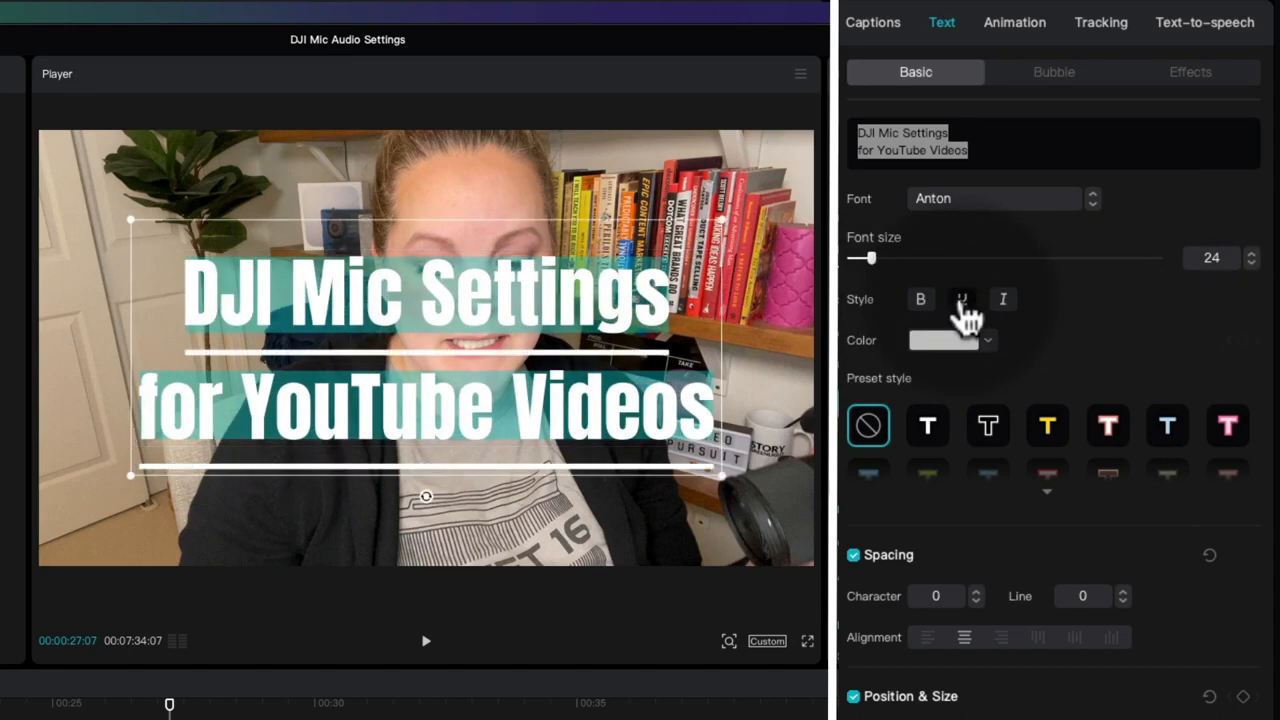
pyautogui.click(964, 303)
pyautogui.click(1004, 302)
pyautogui.click(1004, 302)
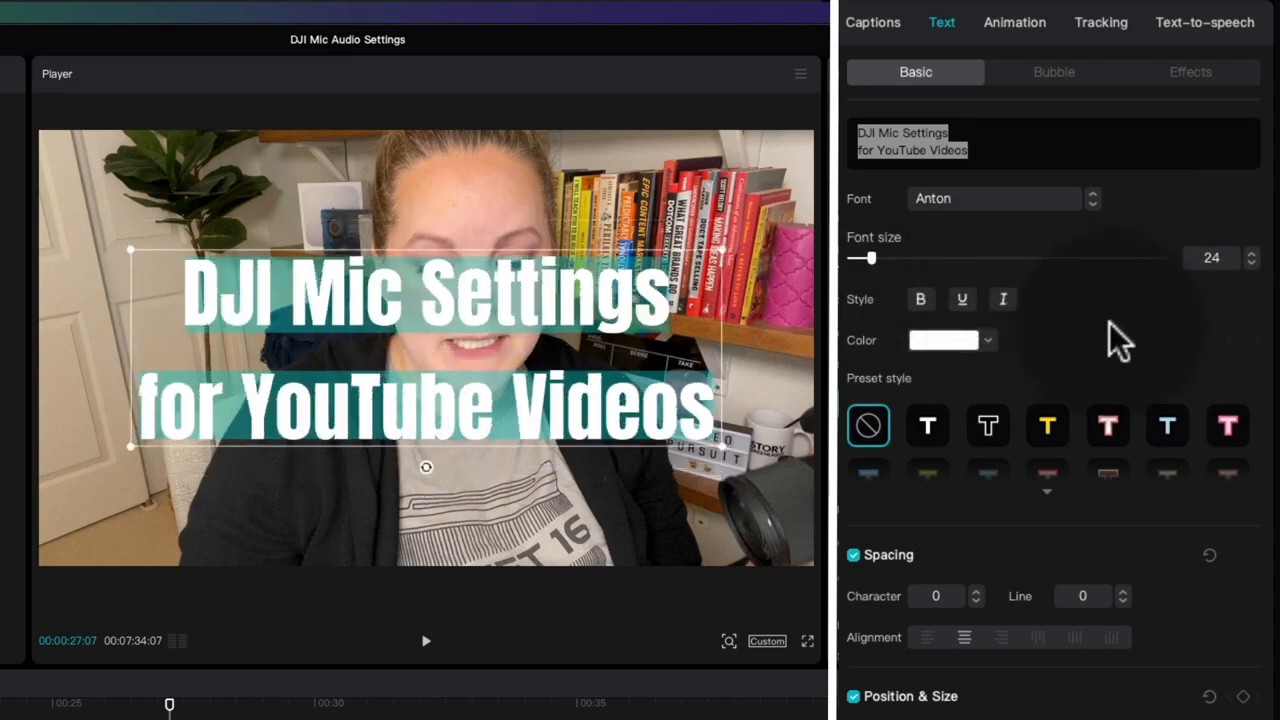
# Try a dark gray text color on the title and set it back to white.
pyautogui.click(988, 341)
pyautogui.click(1053, 372)
pyautogui.click(1034, 373)
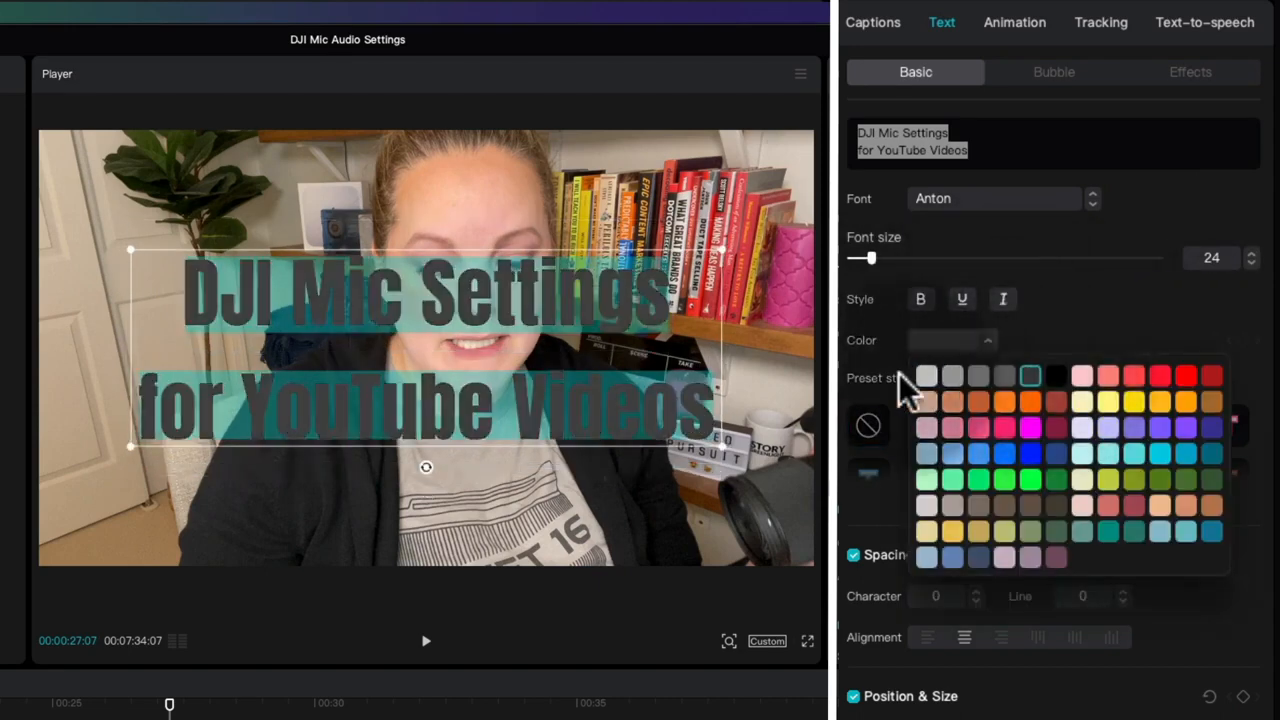
pyautogui.click(918, 372)
# Try several preset styles on the title, including black outline, white outline and red background, and leave it without a preset.
pyautogui.scroll(-1, 903, 430)
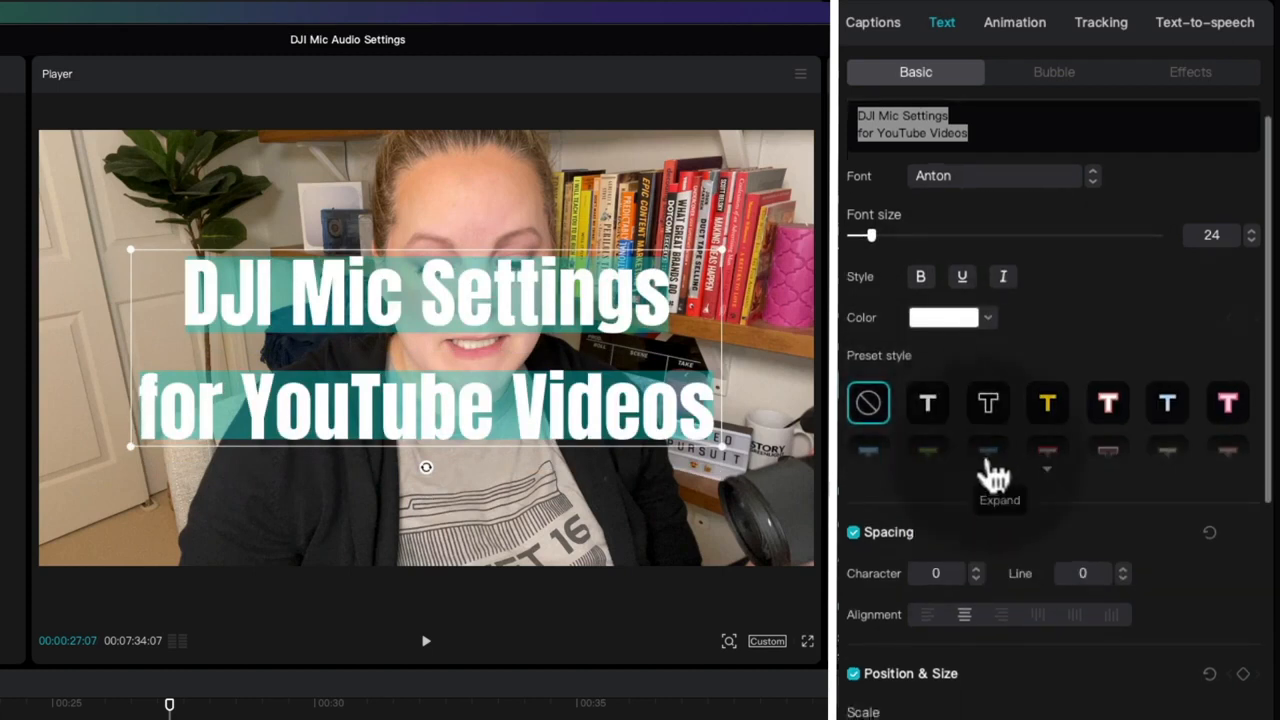
pyautogui.click(1047, 484)
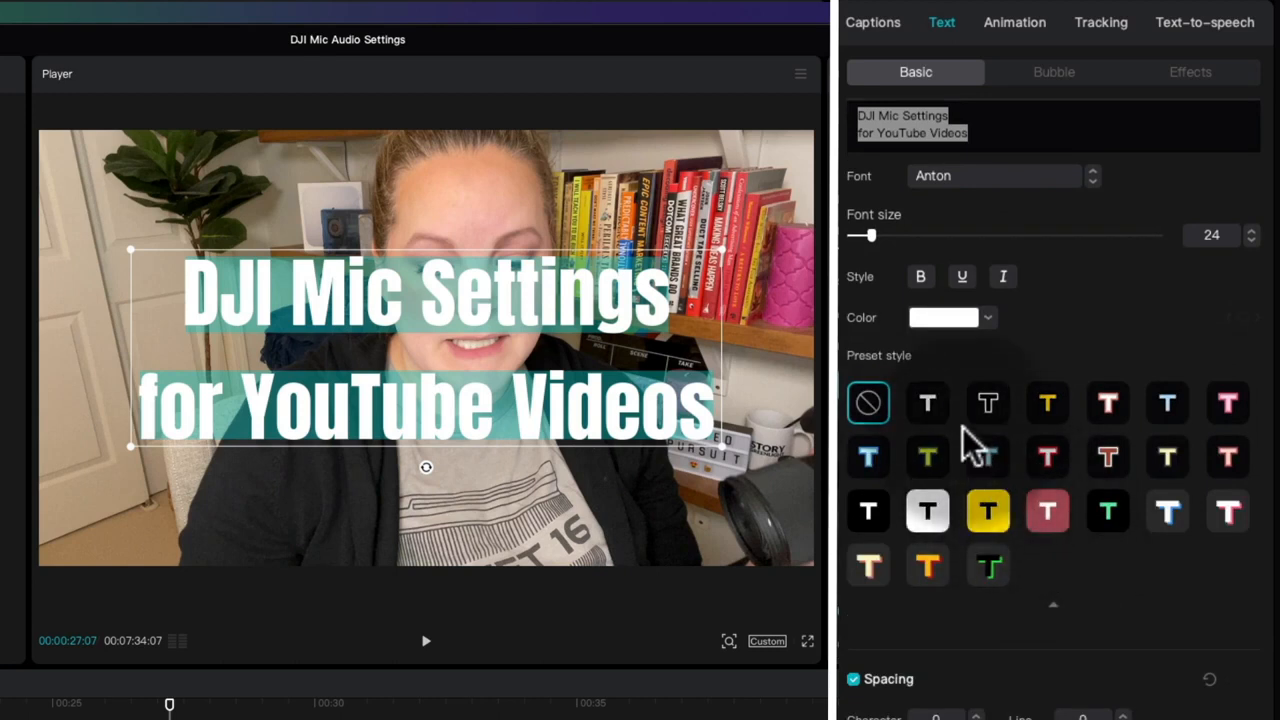
pyautogui.click(930, 404)
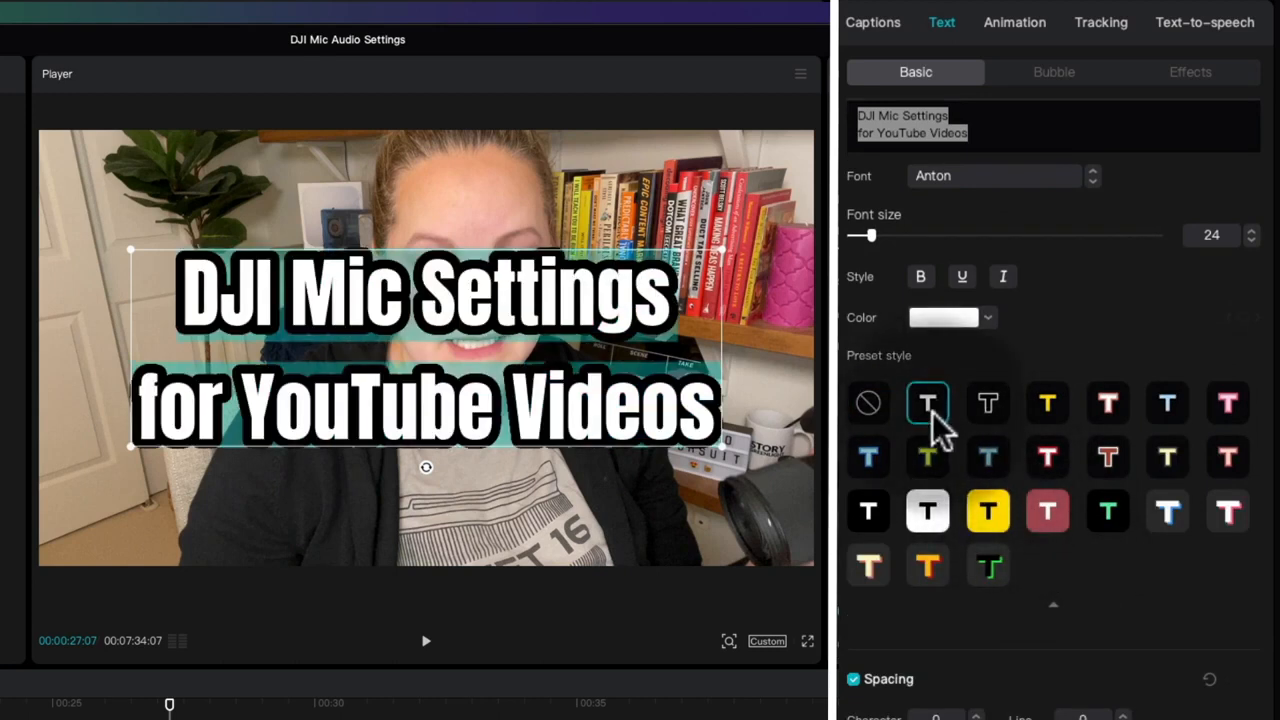
pyautogui.click(986, 410)
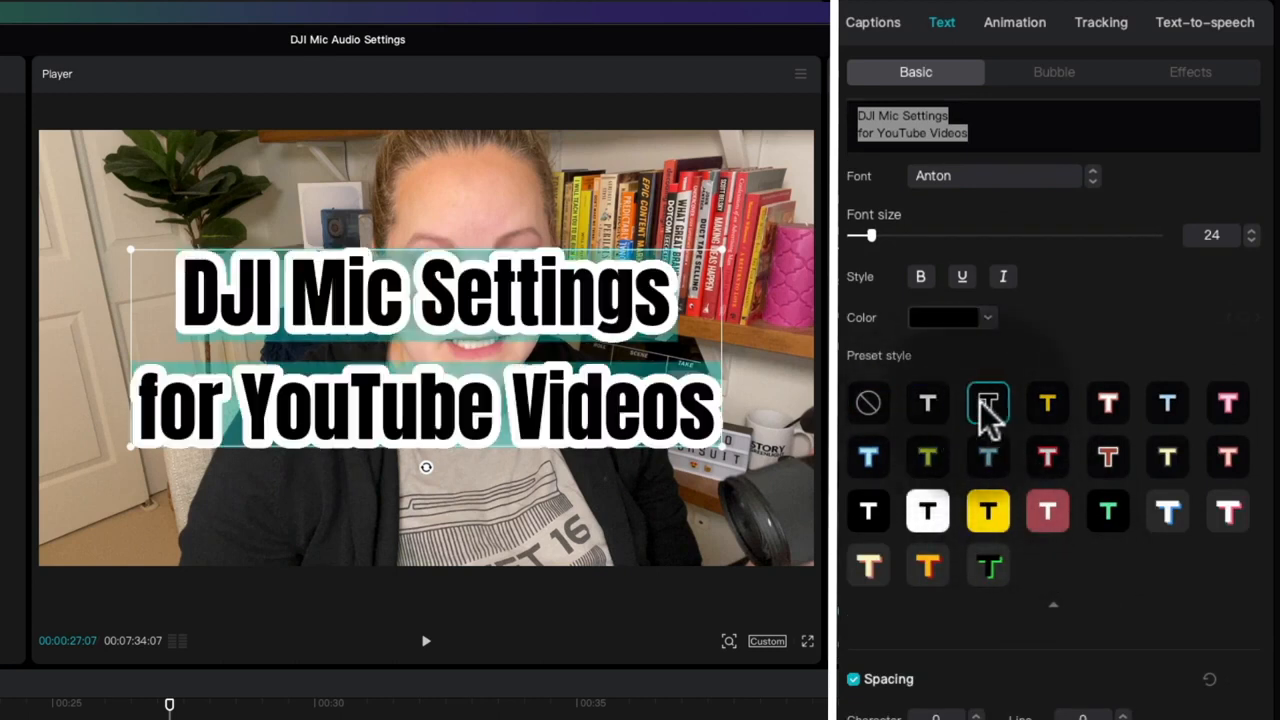
pyautogui.click(1043, 410)
pyautogui.click(1050, 512)
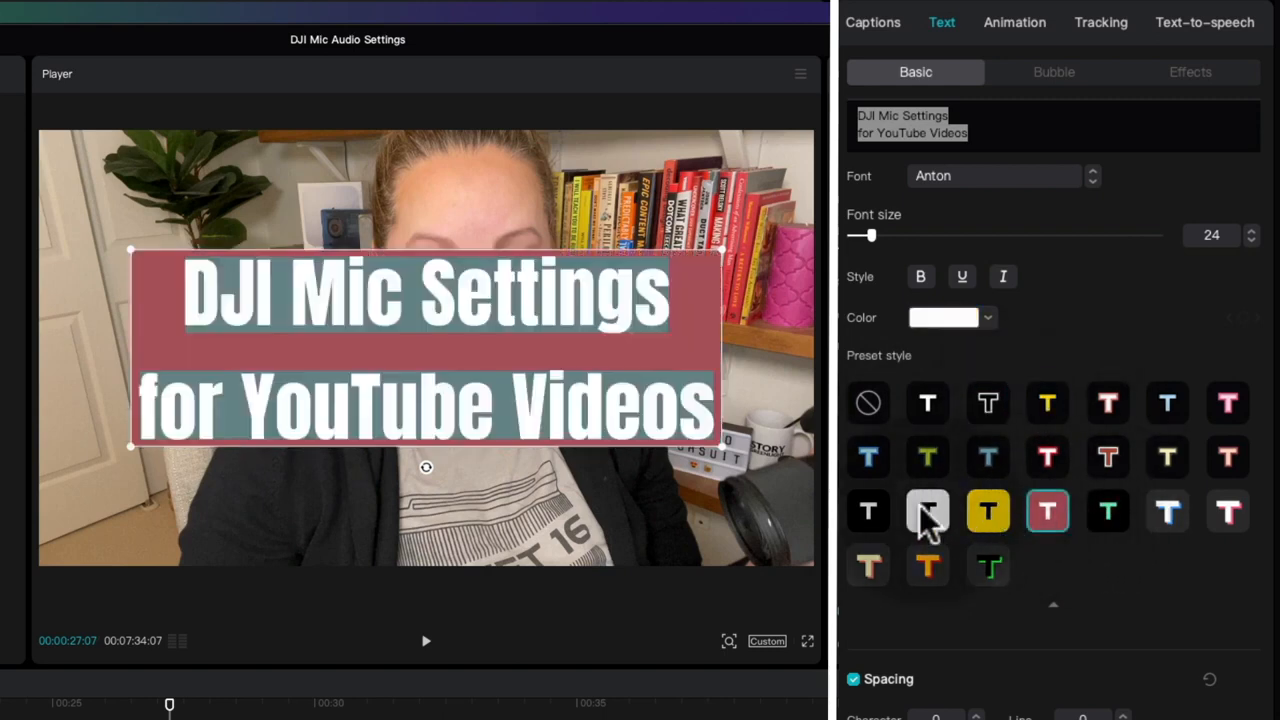
pyautogui.click(921, 512)
pyautogui.click(1103, 511)
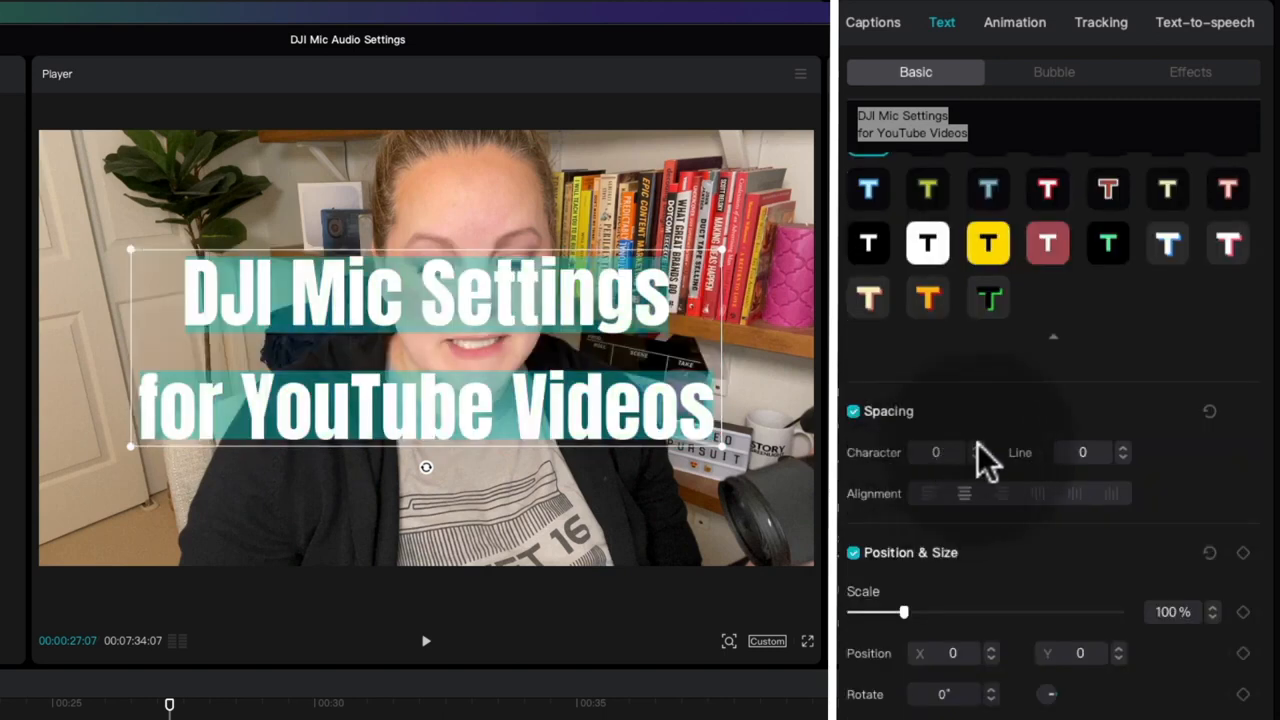
# Try a character spacing of 3 on the title and return it to 0.
pyautogui.click(977, 447)
pyautogui.click(977, 447)
pyautogui.click(977, 447)
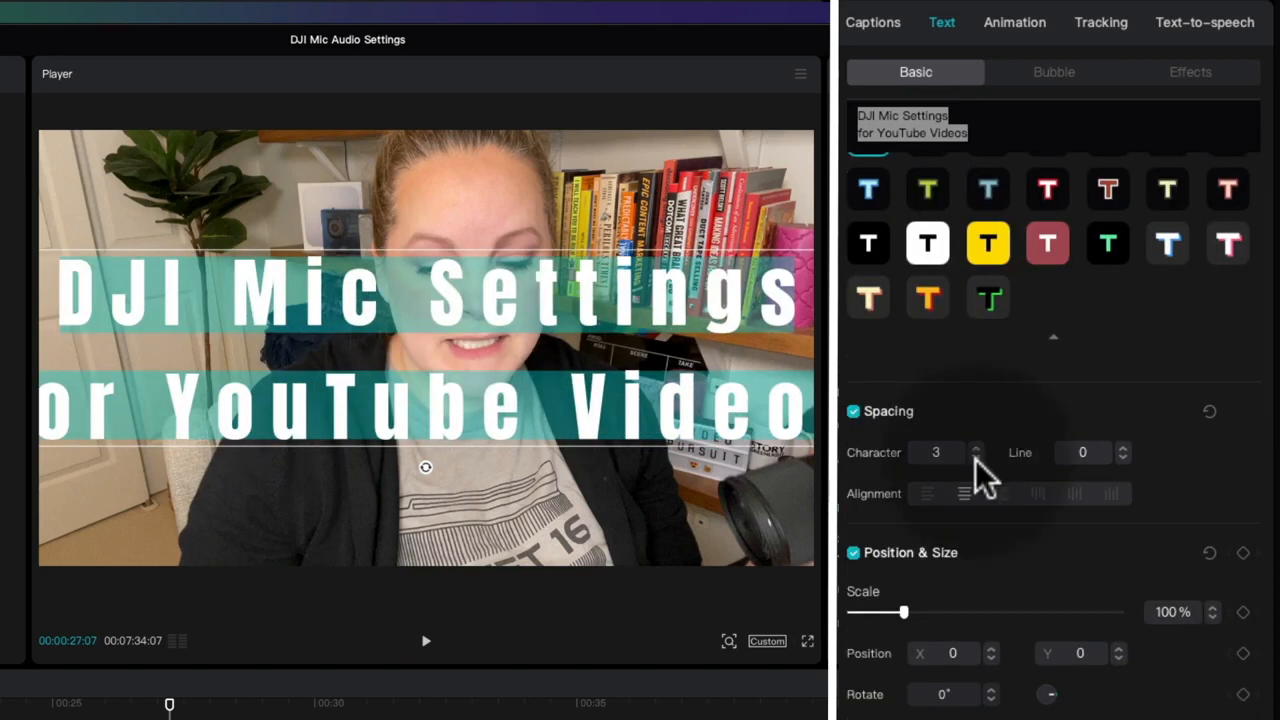
pyautogui.click(977, 457)
pyautogui.click(977, 457)
pyautogui.click(977, 457)
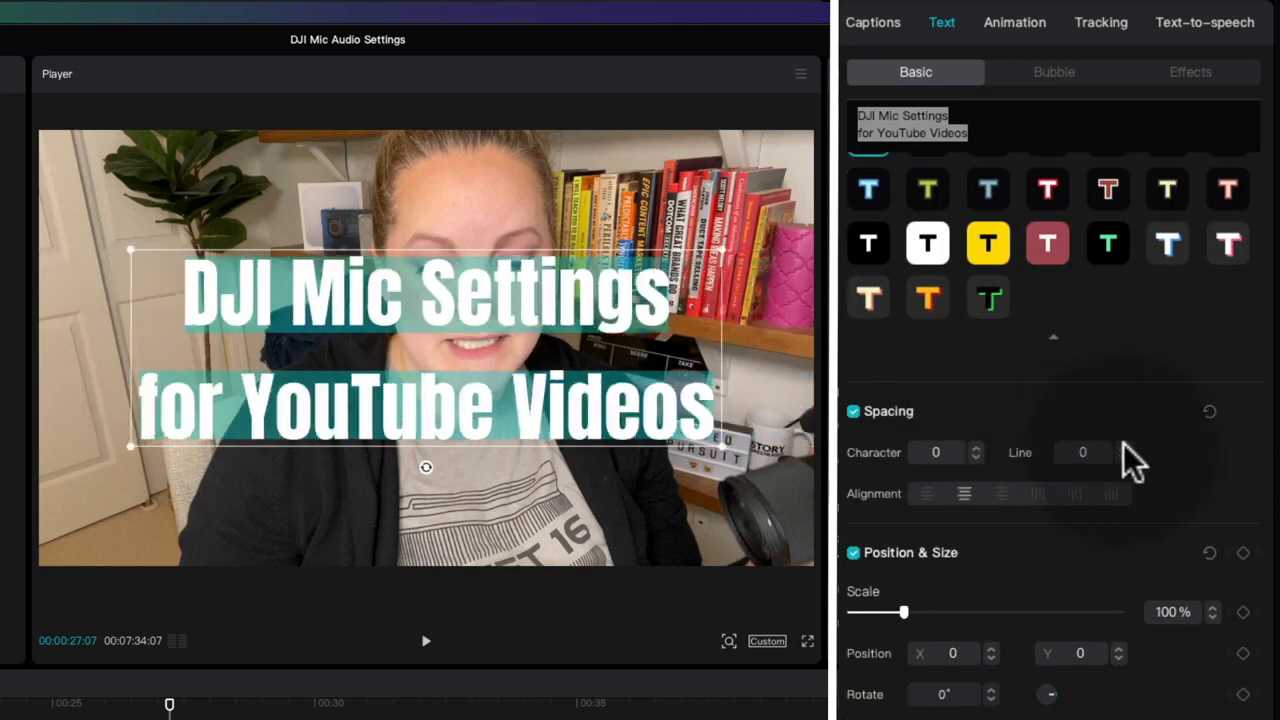
# Tighten the title's line spacing to -6.
pyautogui.click(1123, 445)
pyautogui.click(1124, 458)
pyautogui.click(1124, 458)
pyautogui.click(1124, 458)
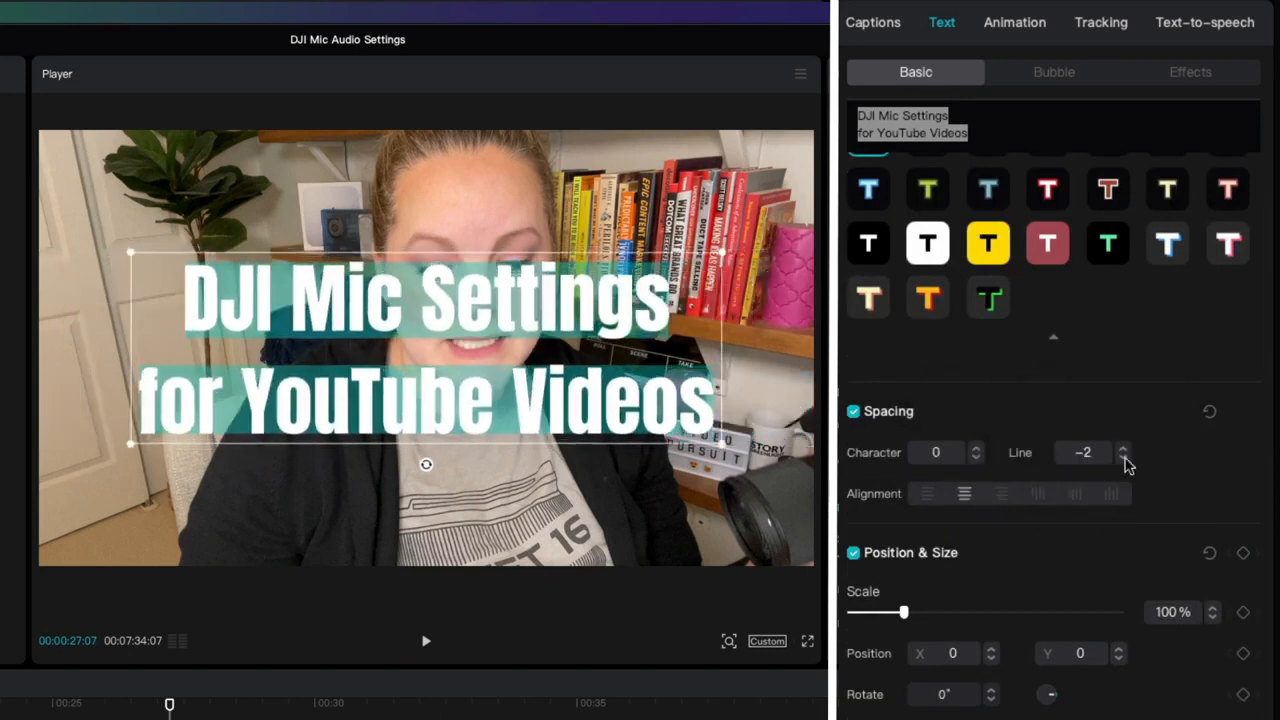
pyautogui.click(1124, 458)
pyautogui.click(1124, 458)
pyautogui.click(1124, 458)
pyautogui.click(1124, 458)
pyautogui.click(1124, 458)
pyautogui.click(1124, 458)
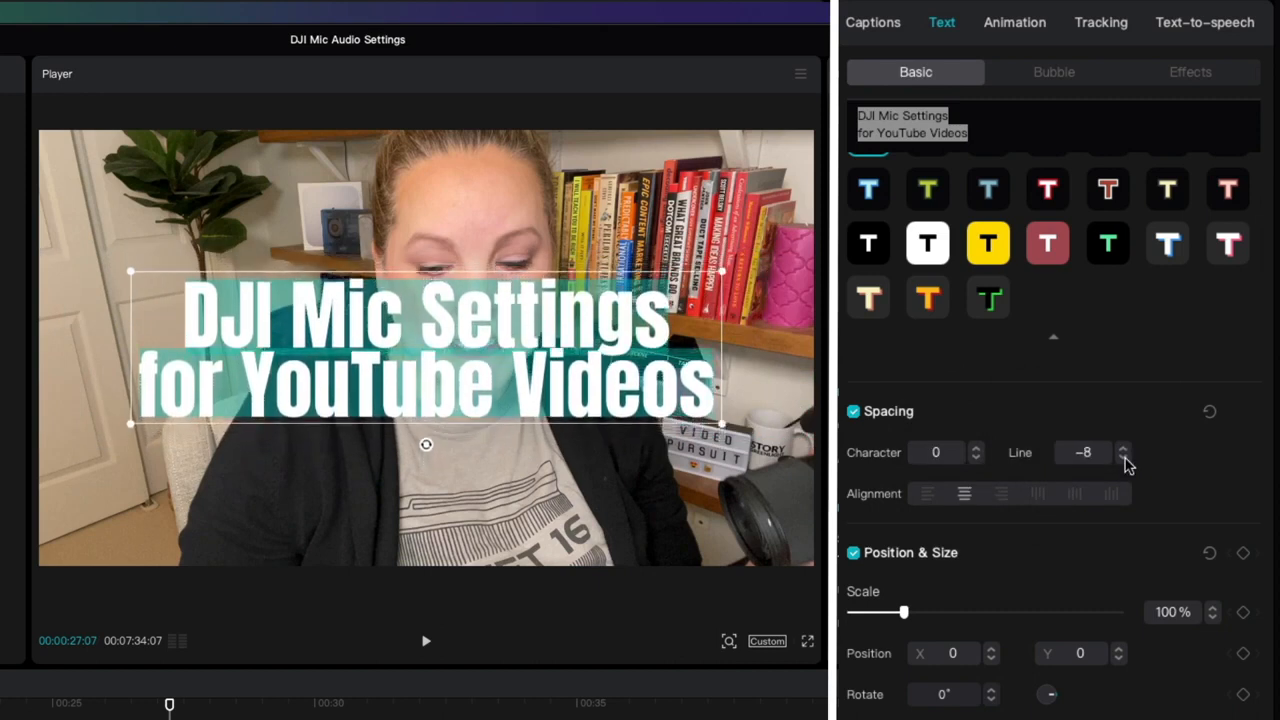
pyautogui.click(1123, 446)
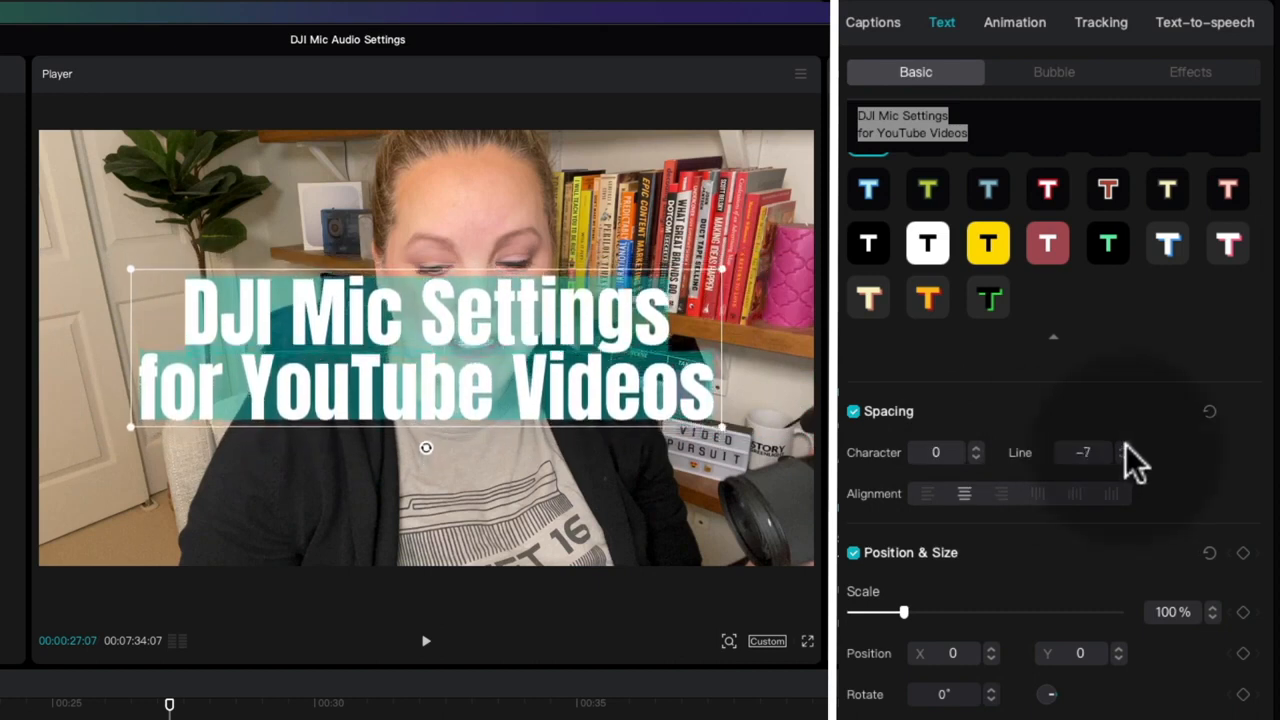
pyautogui.click(1123, 446)
# Try a black stroke, a black background and a shadow on the title, leaving all three switched off.
pyautogui.scroll(-3, 983, 500)
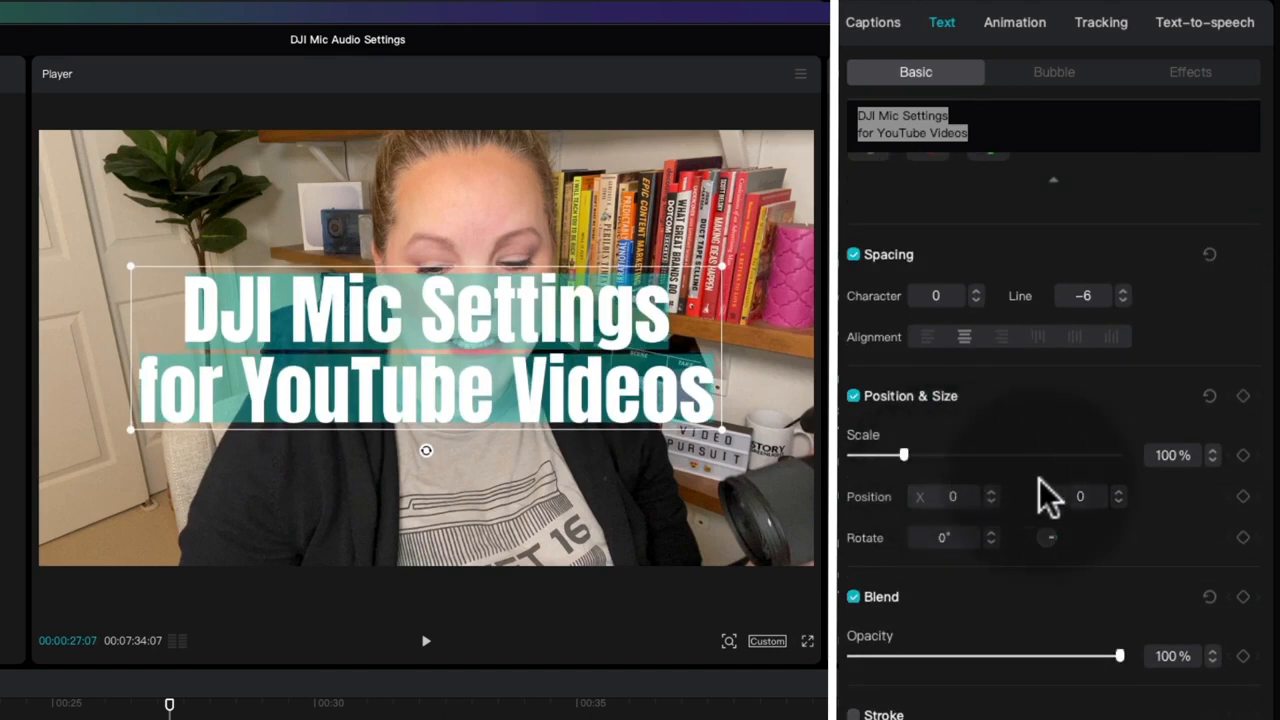
pyautogui.scroll(-5, 1190, 515)
pyautogui.click(854, 371)
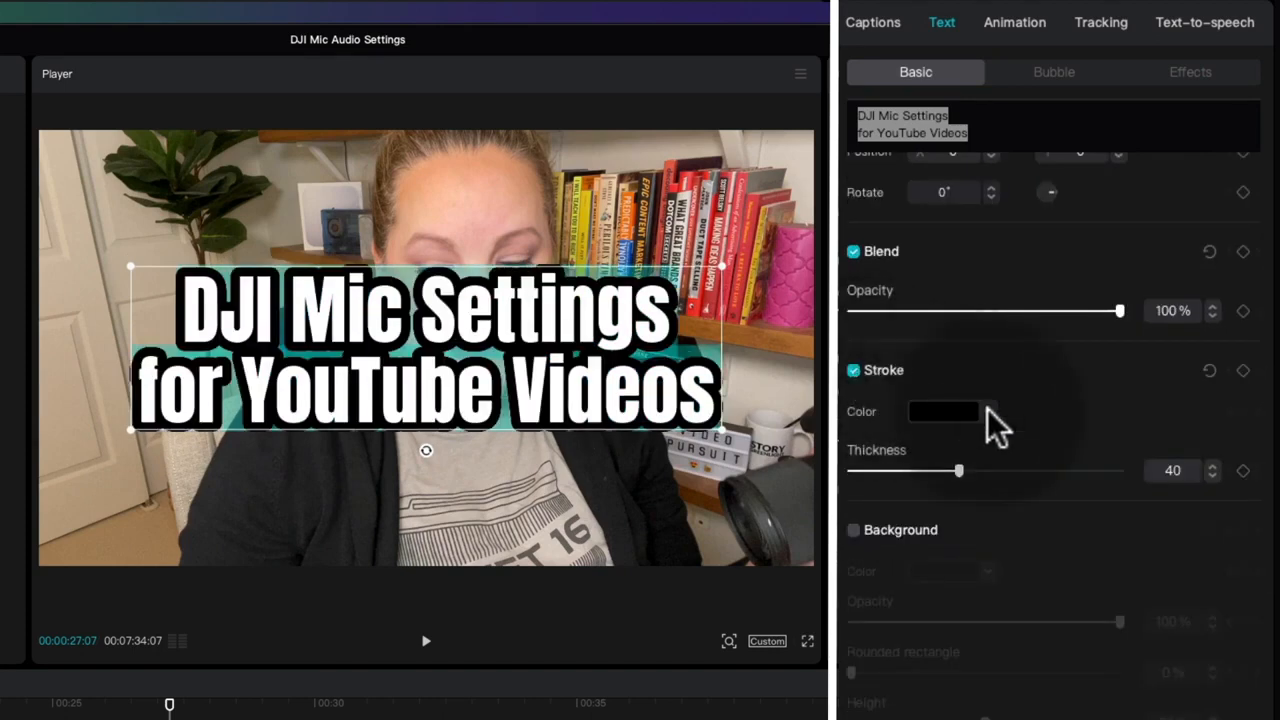
pyautogui.click(987, 411)
pyautogui.click(1026, 493)
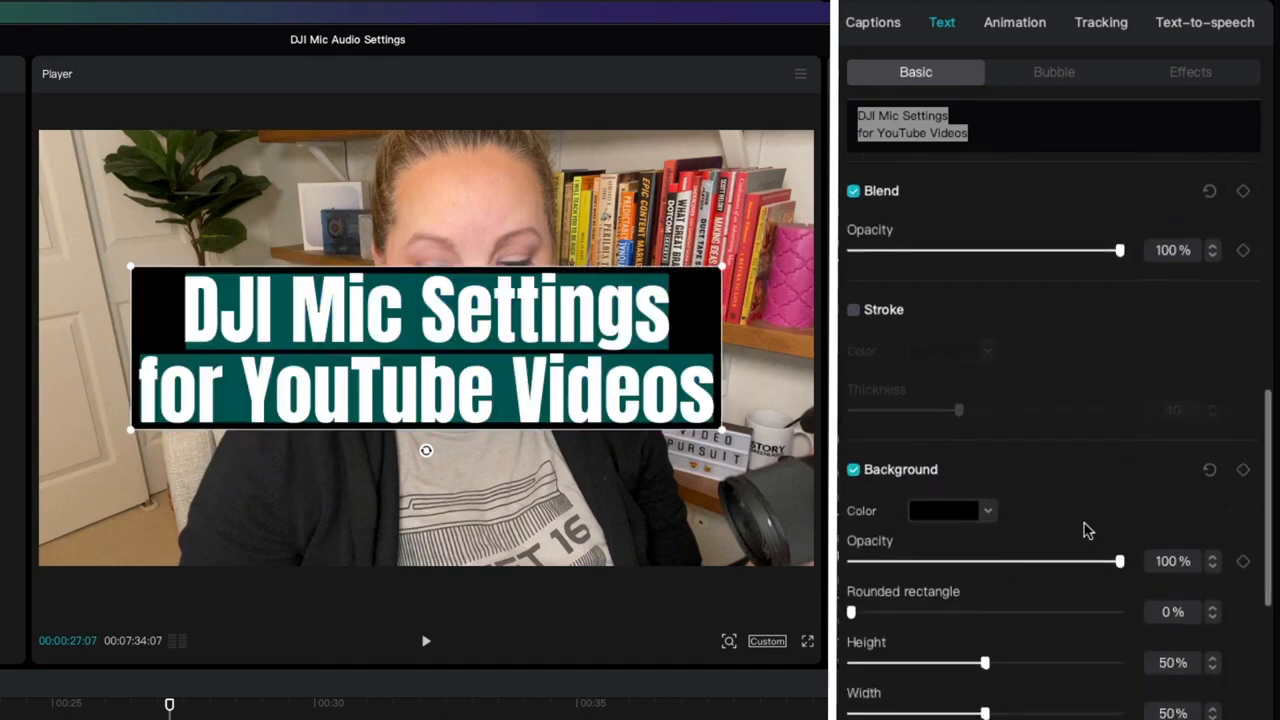
pyautogui.click(853, 461)
pyautogui.scroll(-5, 1058, 546)
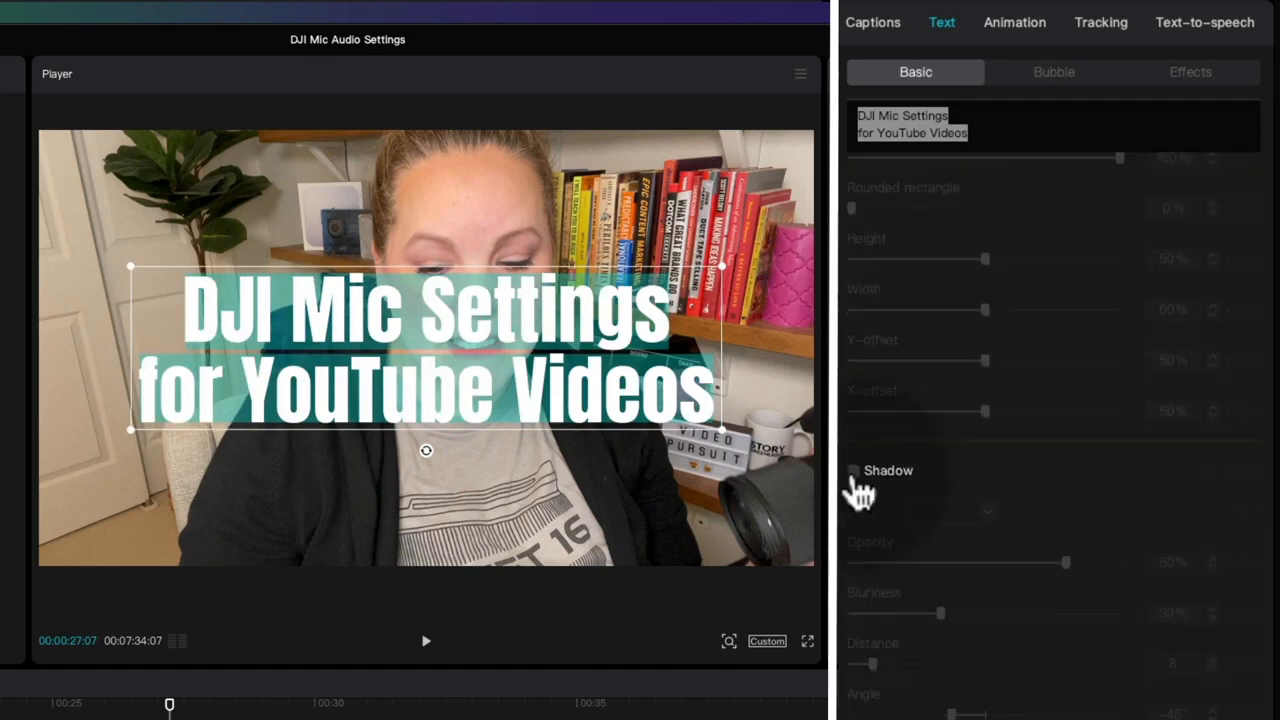
pyautogui.click(854, 472)
pyautogui.scroll(12, 1006, 457)
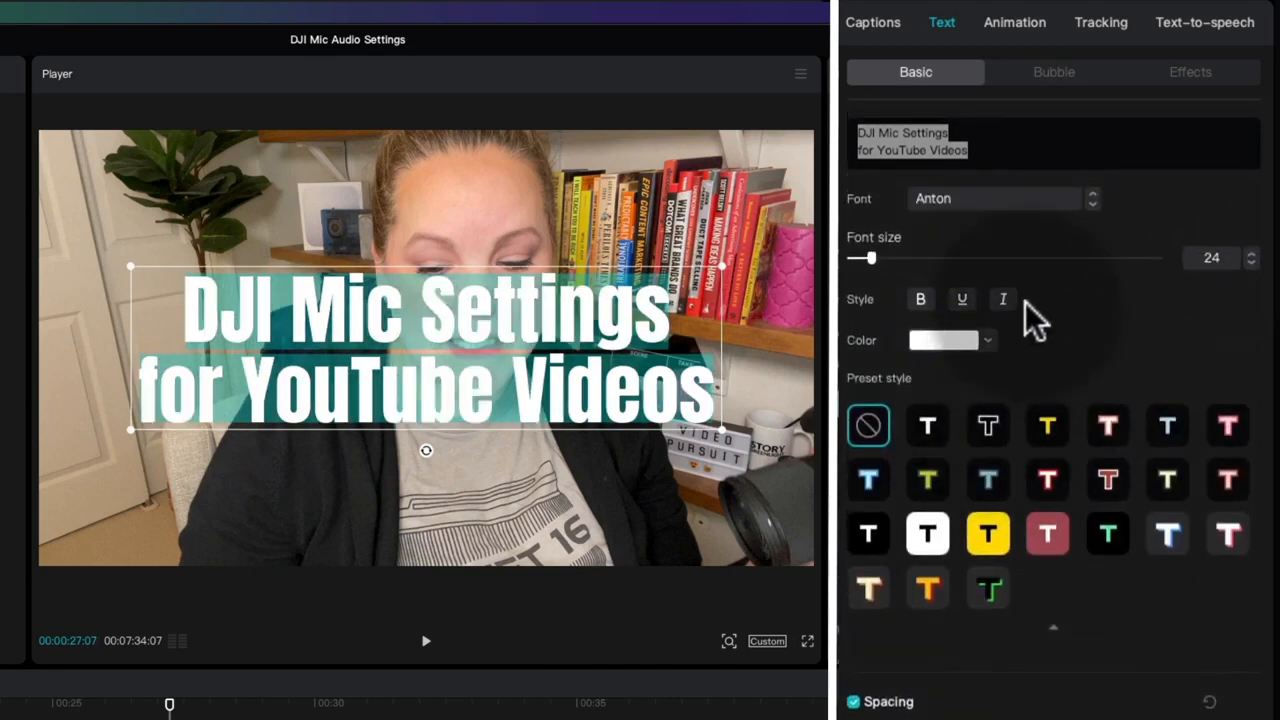
# Try several bubble designs behind the title, including the sale tag and the dotted panel, and remove the bubble.
pyautogui.click(1052, 74)
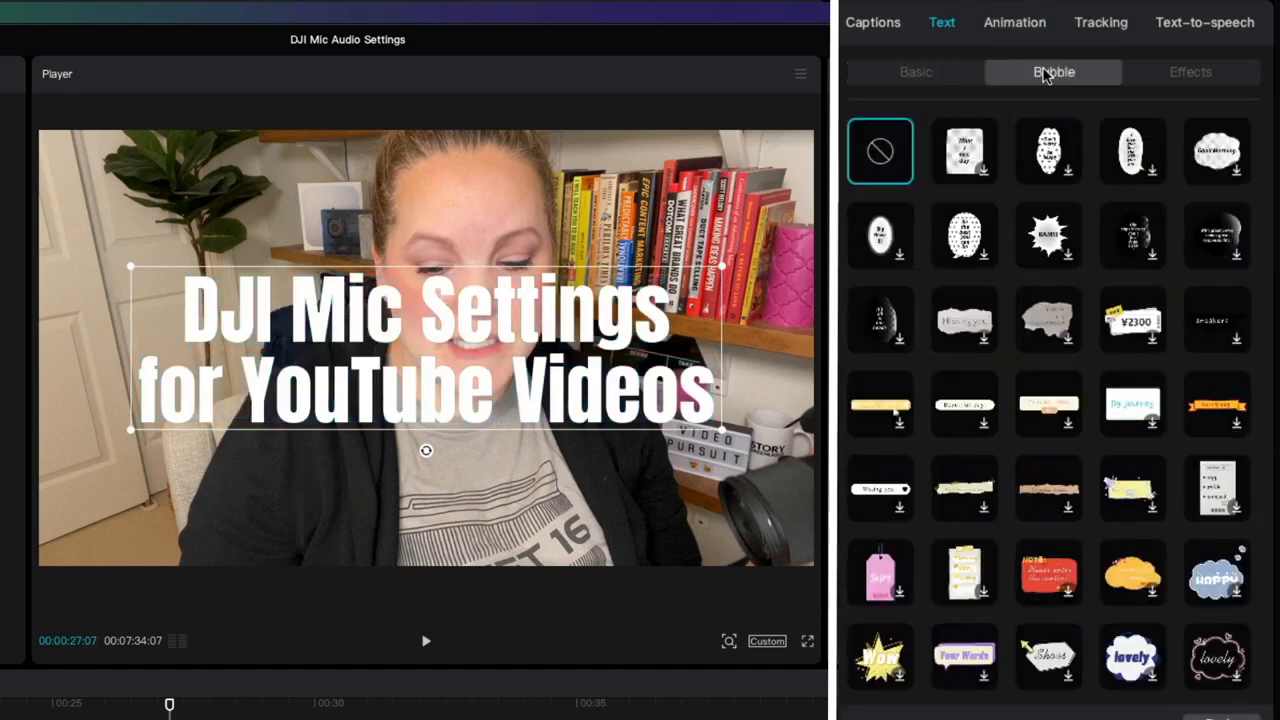
pyautogui.click(964, 320)
pyautogui.click(1048, 320)
pyautogui.click(1130, 325)
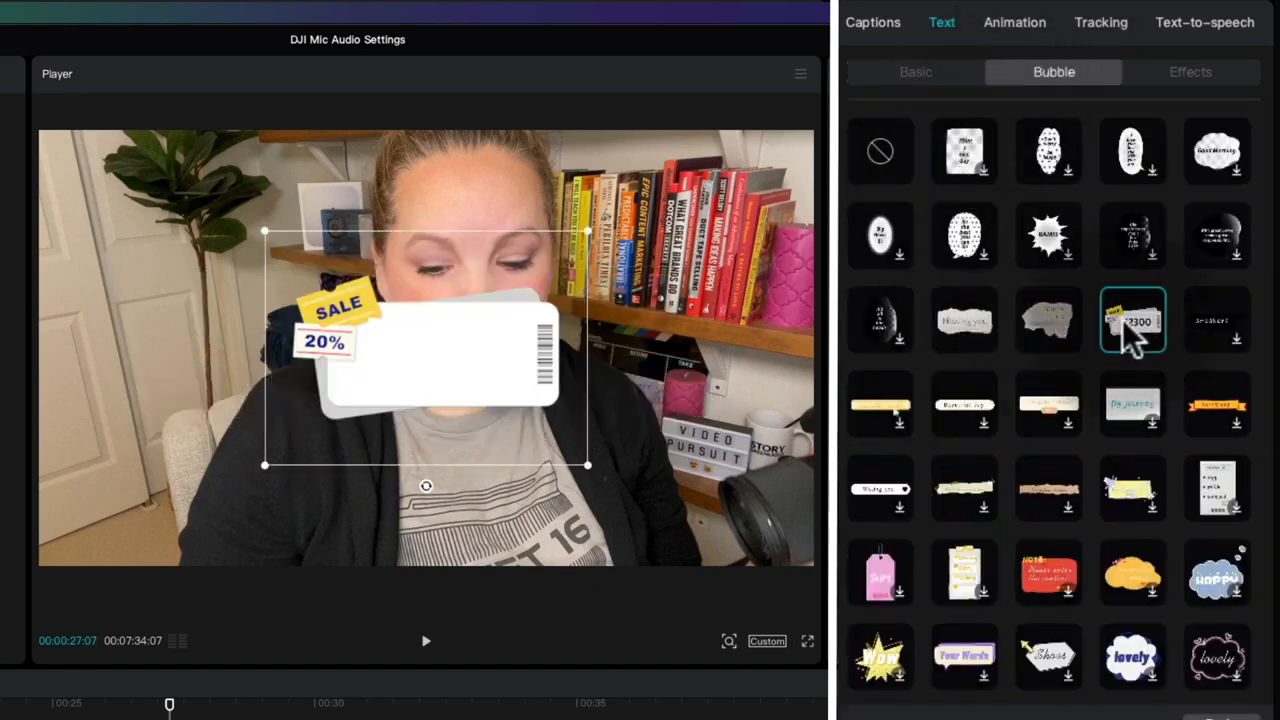
pyautogui.click(964, 160)
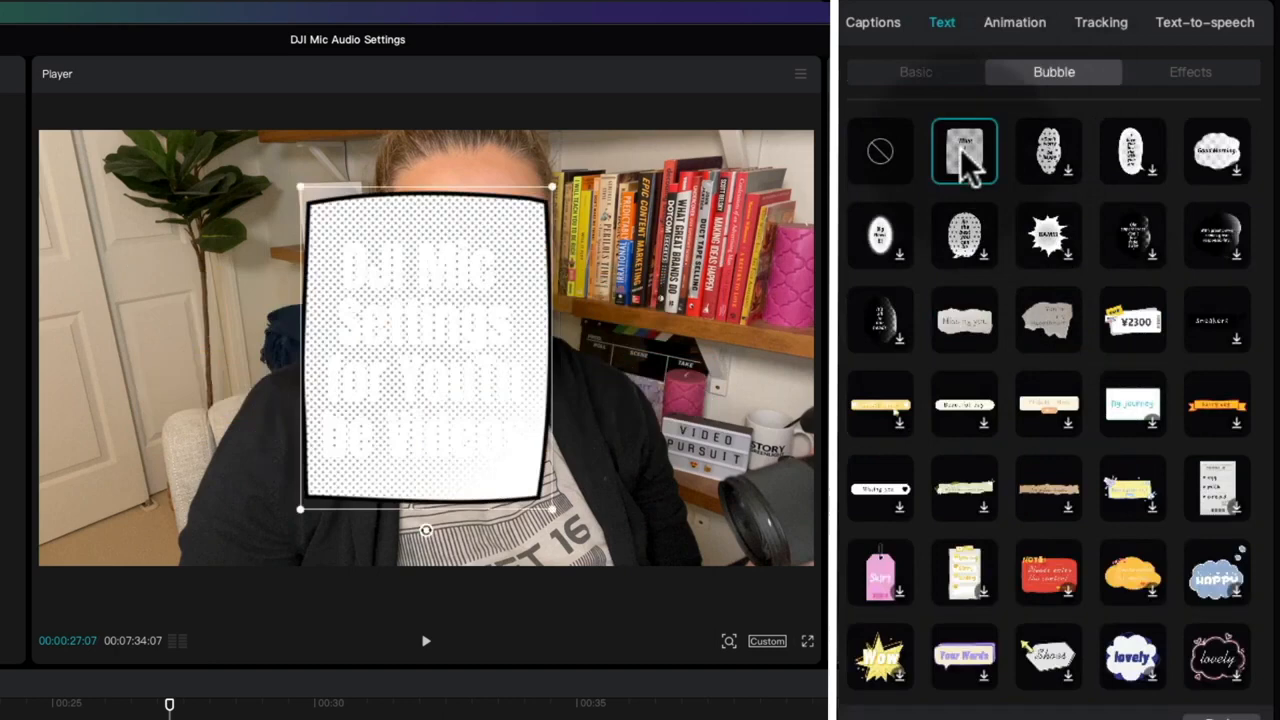
pyautogui.click(880, 152)
# Review the text effects, entrance animations, tracking and text-to-speech voices available for the title, sampling the Jessie voice.
pyautogui.click(1190, 72)
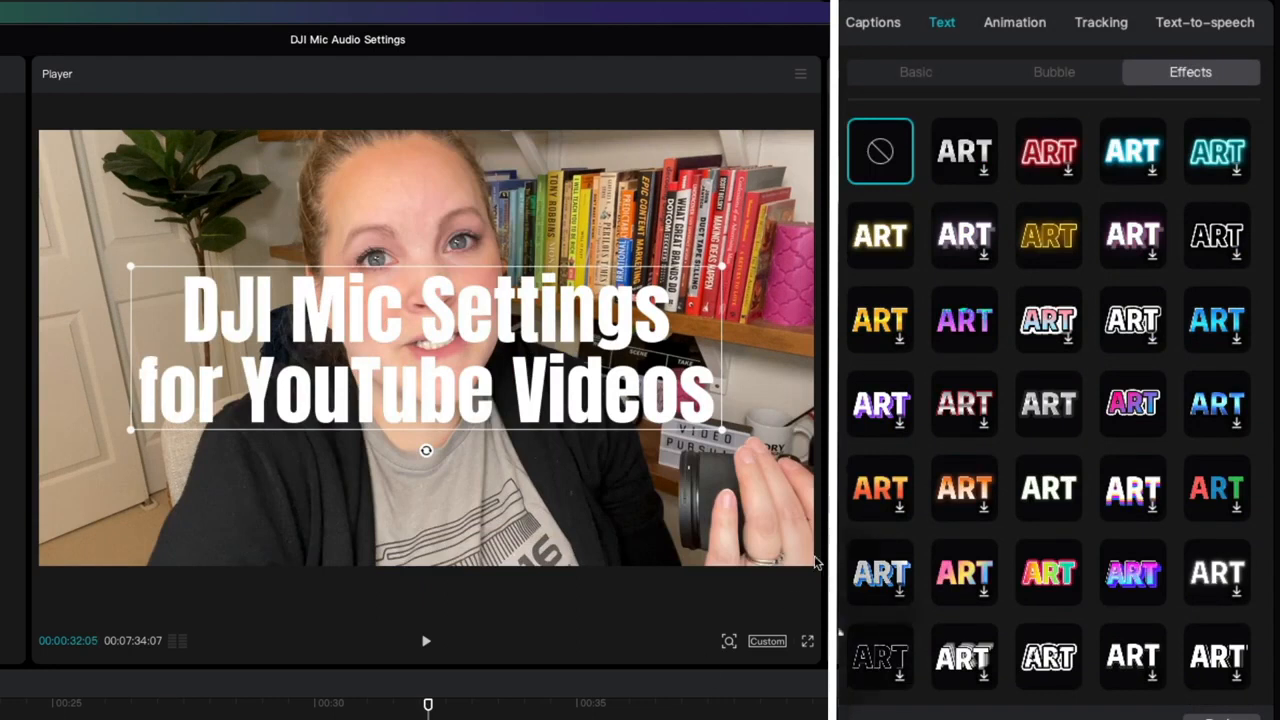
pyautogui.click(1008, 22)
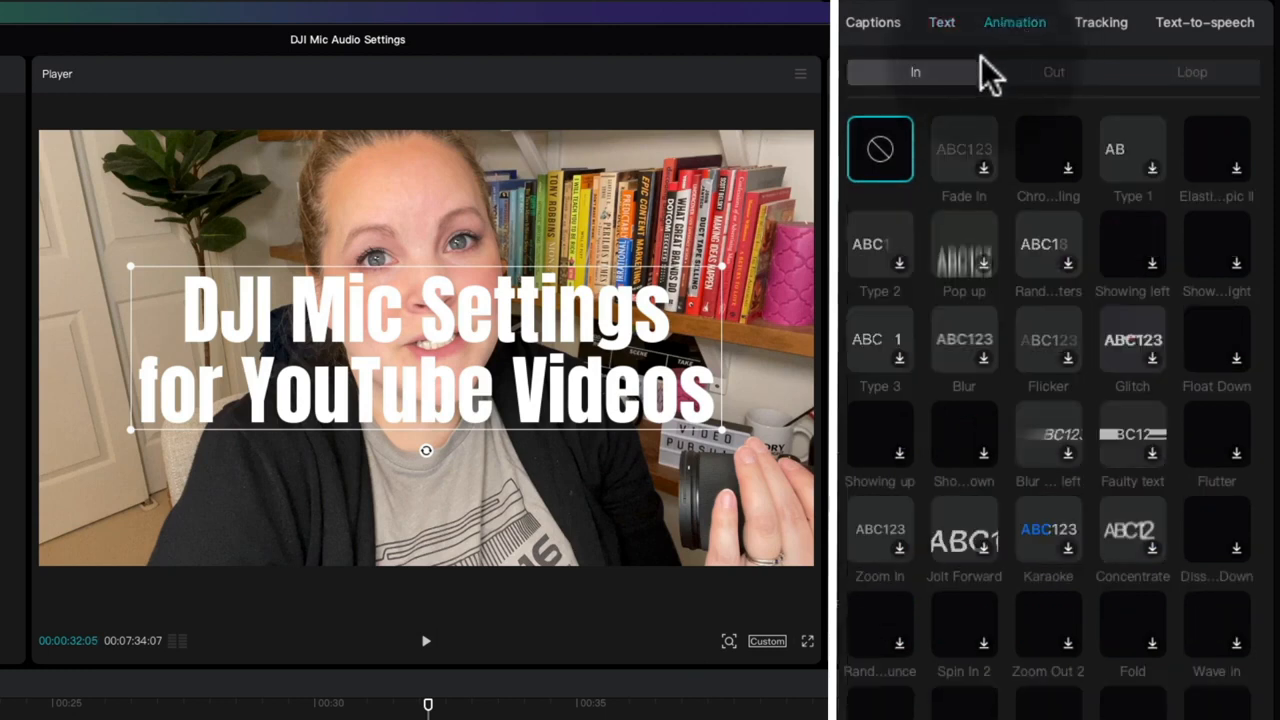
pyautogui.click(960, 163)
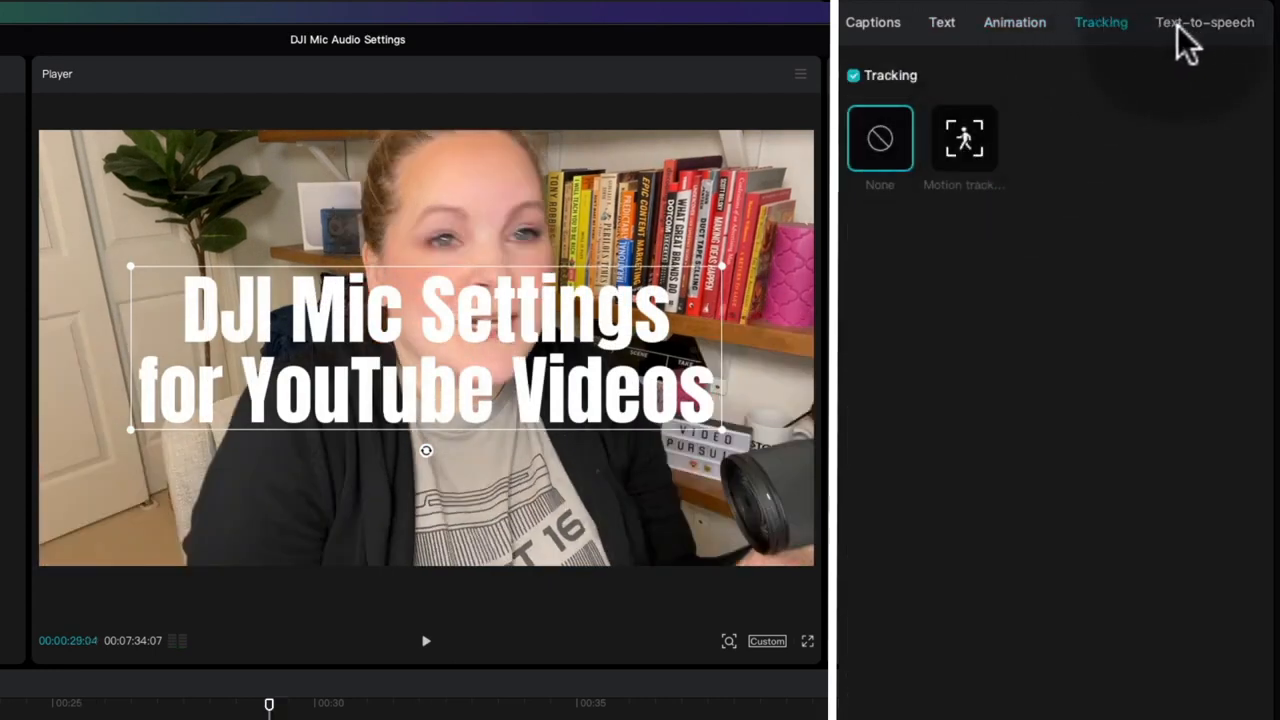
pyautogui.click(1181, 27)
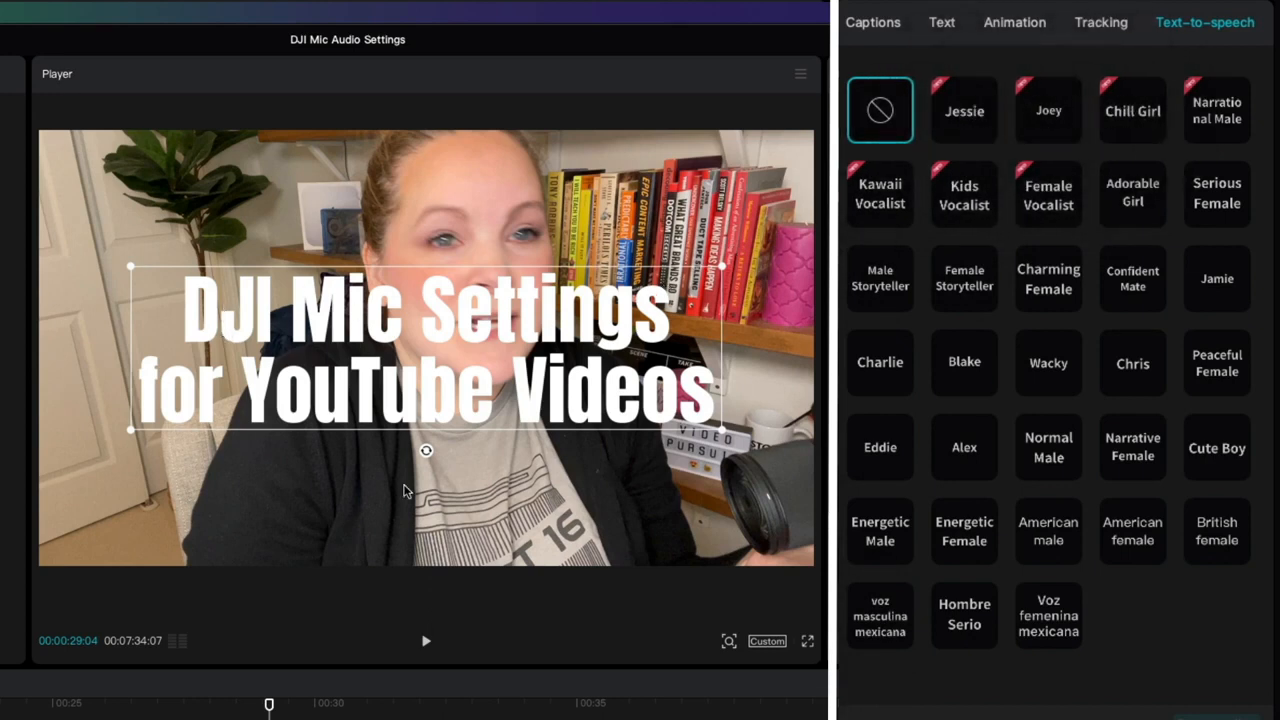
pyautogui.click(973, 113)
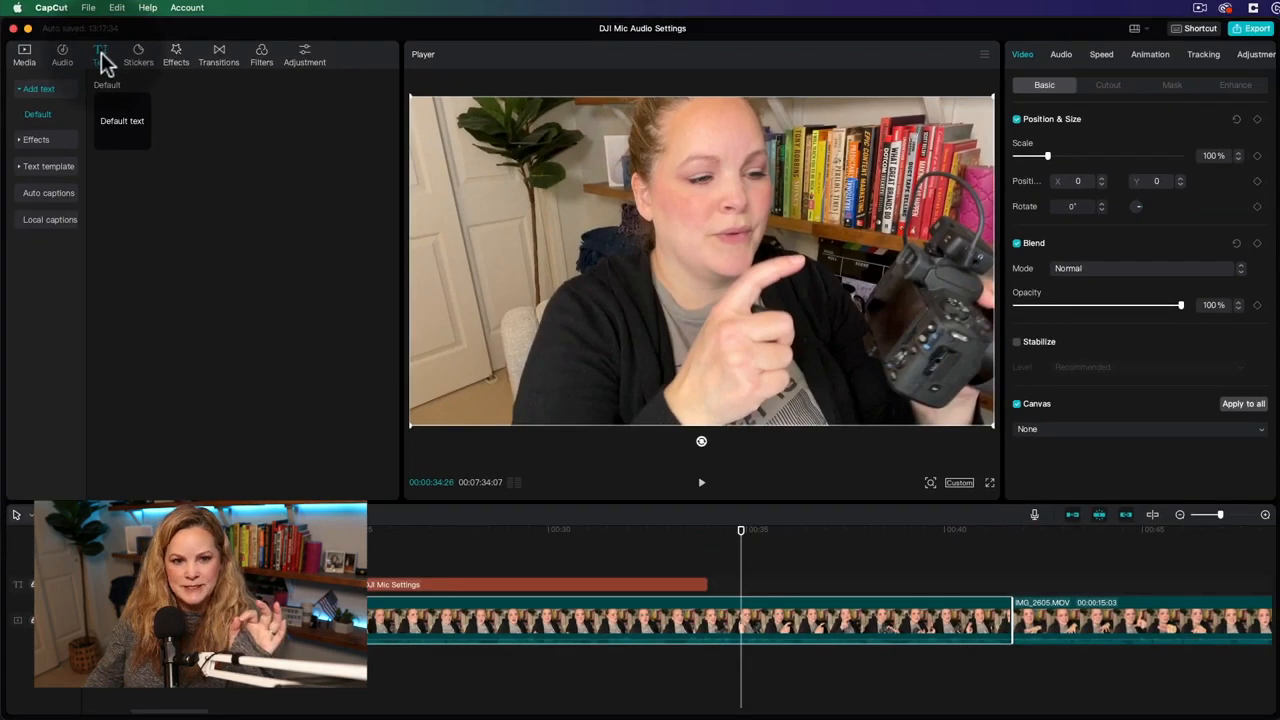
# Generate English auto captions for the whole video and check the opening captions along the timeline.
pyautogui.click(40, 193)
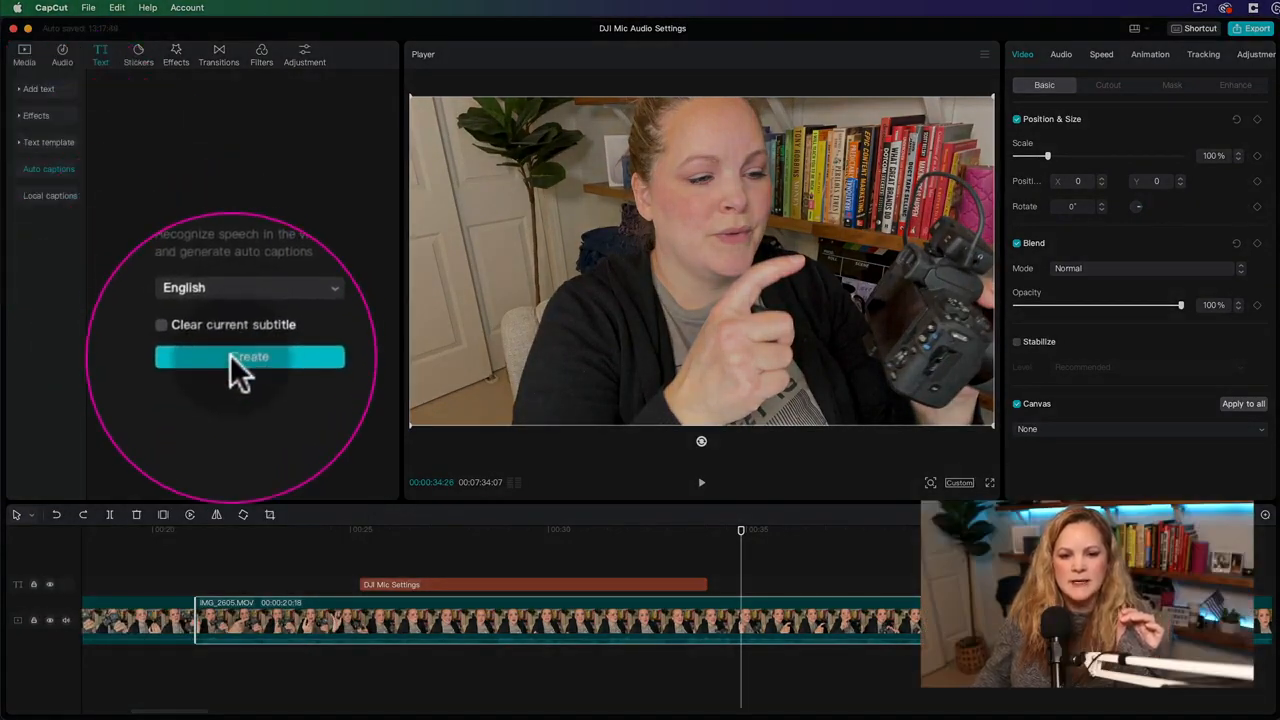
pyautogui.click(240, 358)
pyautogui.press('super+minus')
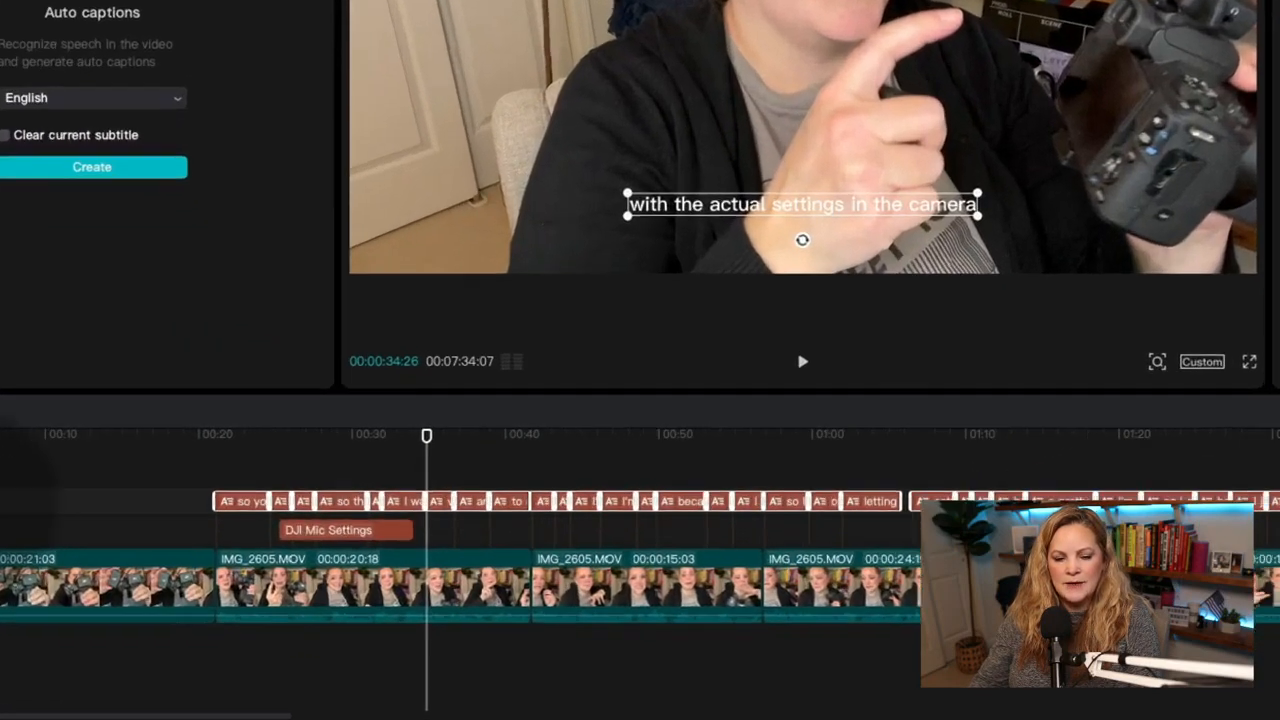
pyautogui.click(162, 581)
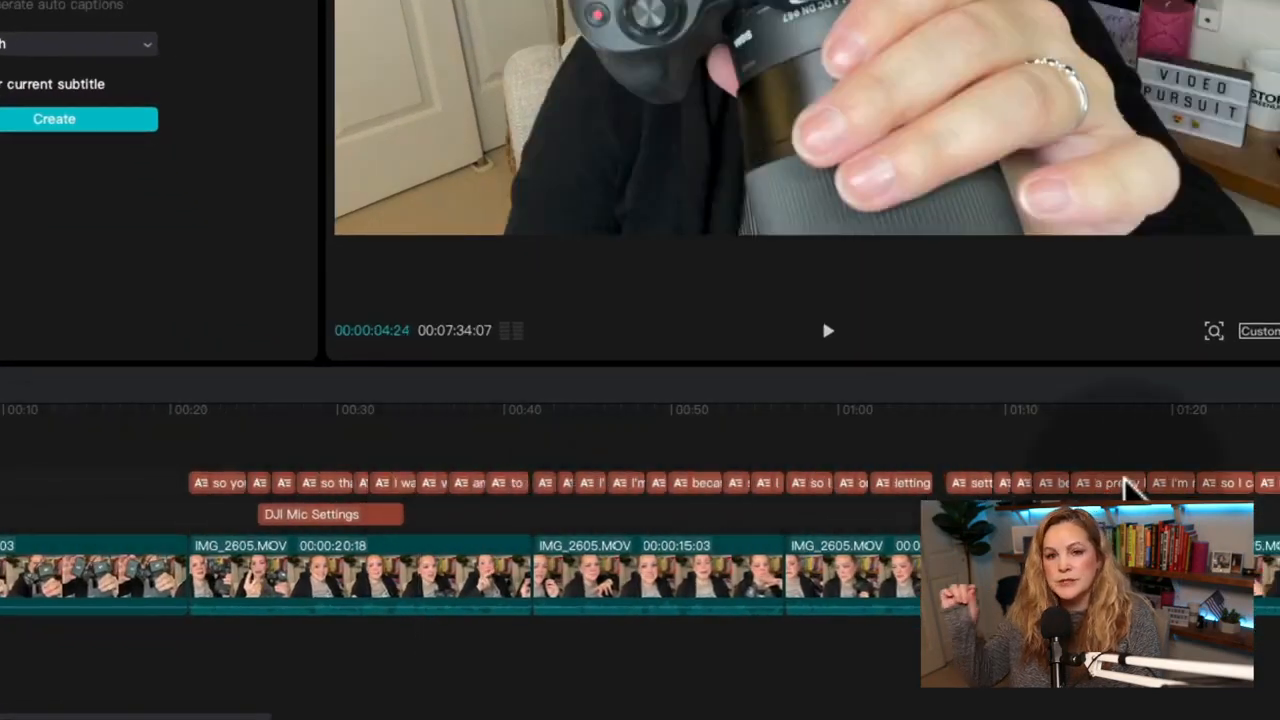
pyautogui.click(205, 412)
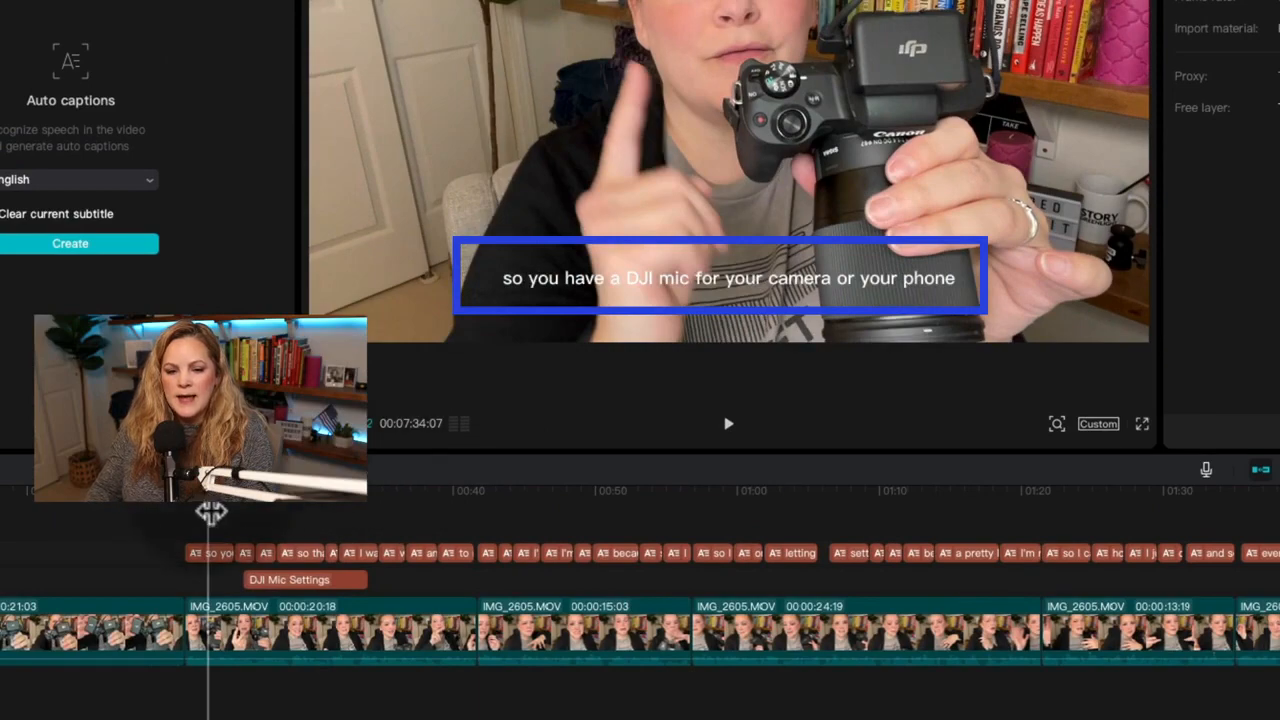
pyautogui.moveTo(209, 512); pyautogui.dragTo(363, 512)
# Try the outlined presets on the captions, apply the black-on-yellow preset to all of them, and check other captions.
pyautogui.click(391, 553)
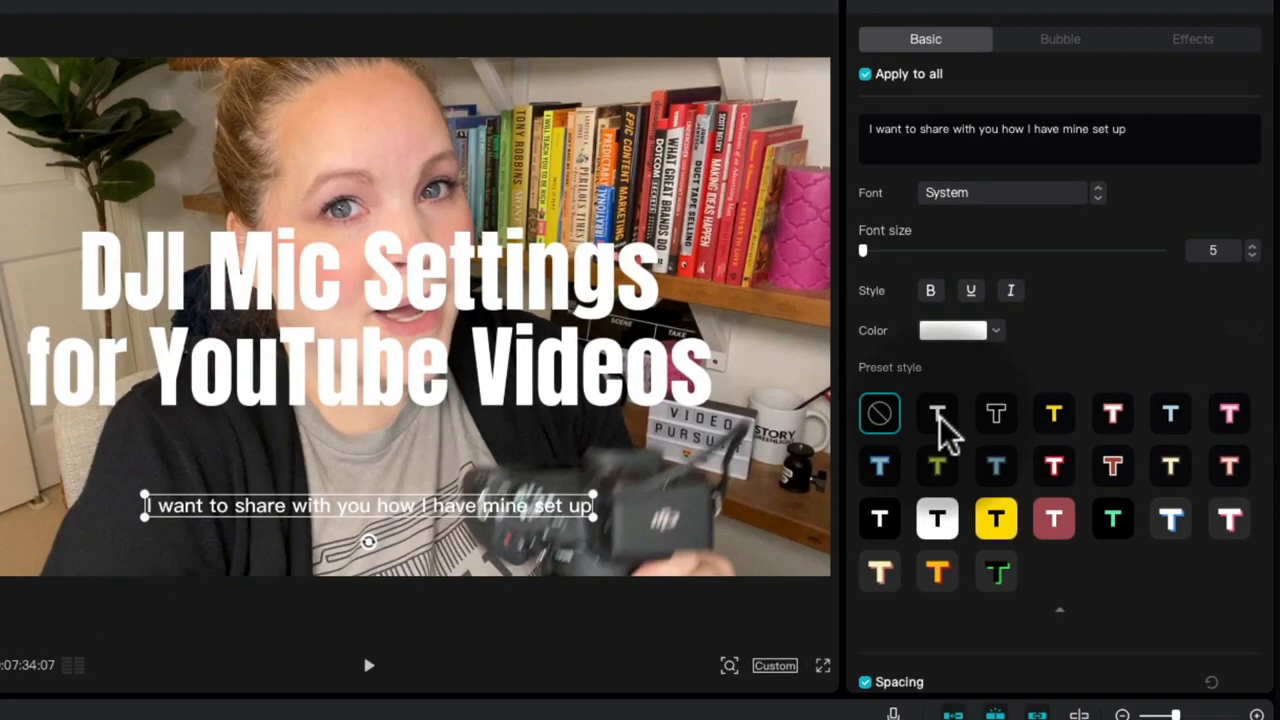
pyautogui.click(940, 418)
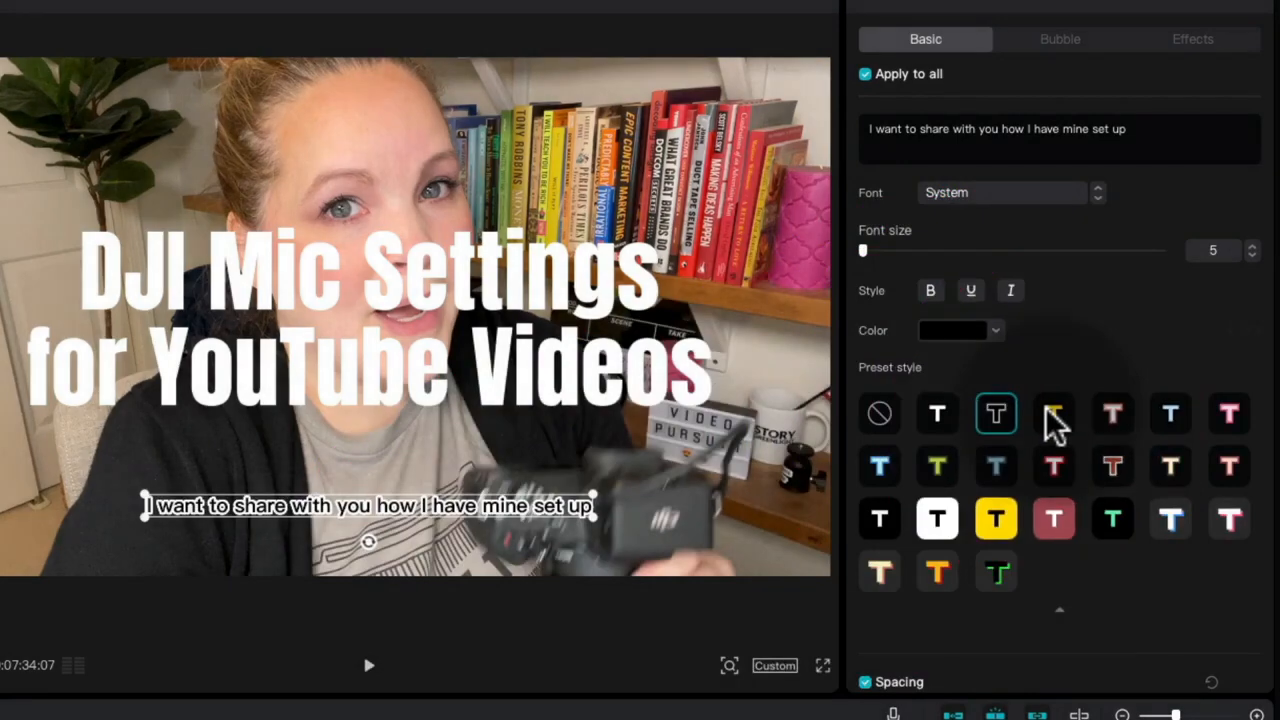
pyautogui.click(1050, 420)
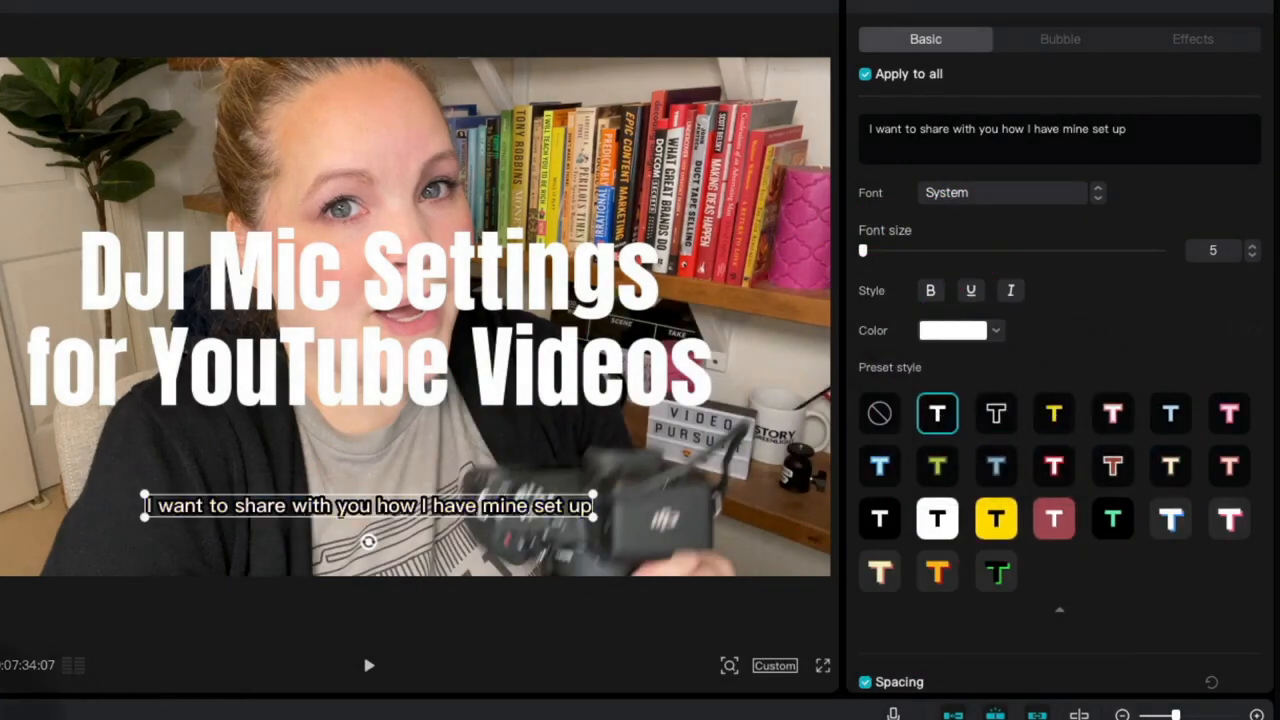
pyautogui.moveTo(242, 632); pyautogui.dragTo(813, 572)
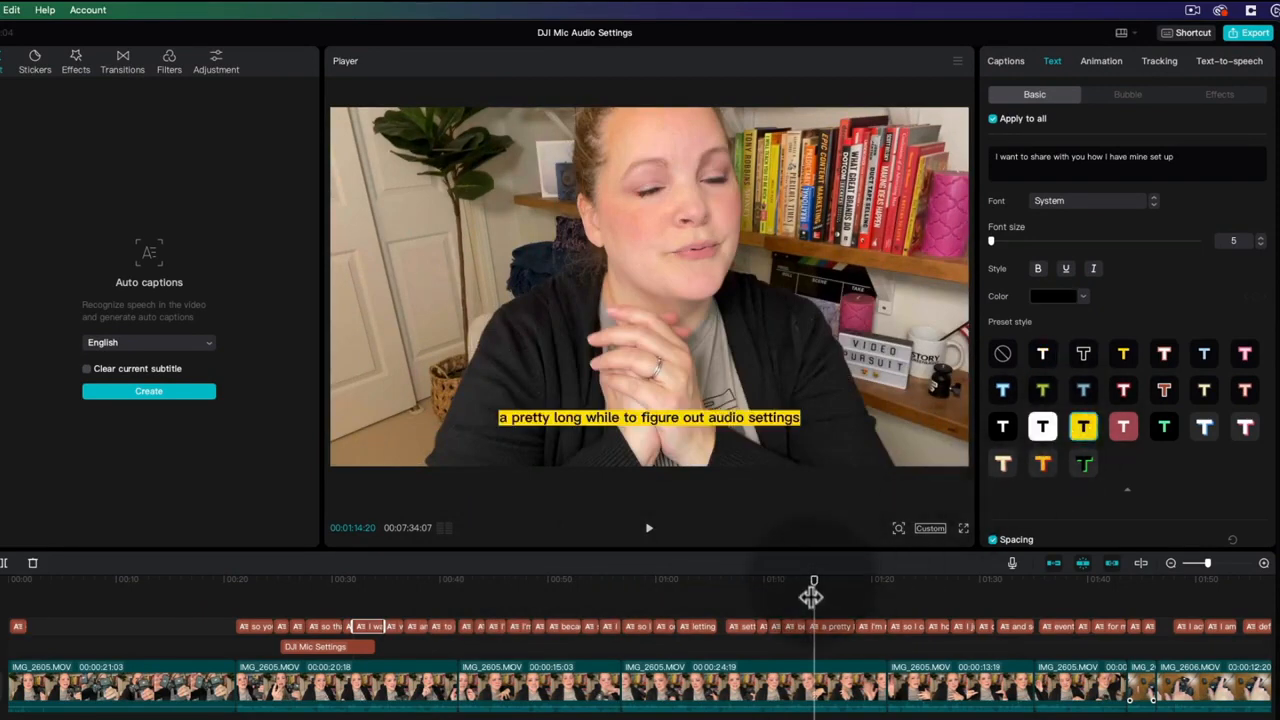
pyautogui.moveTo(741, 594); pyautogui.dragTo(505, 594)
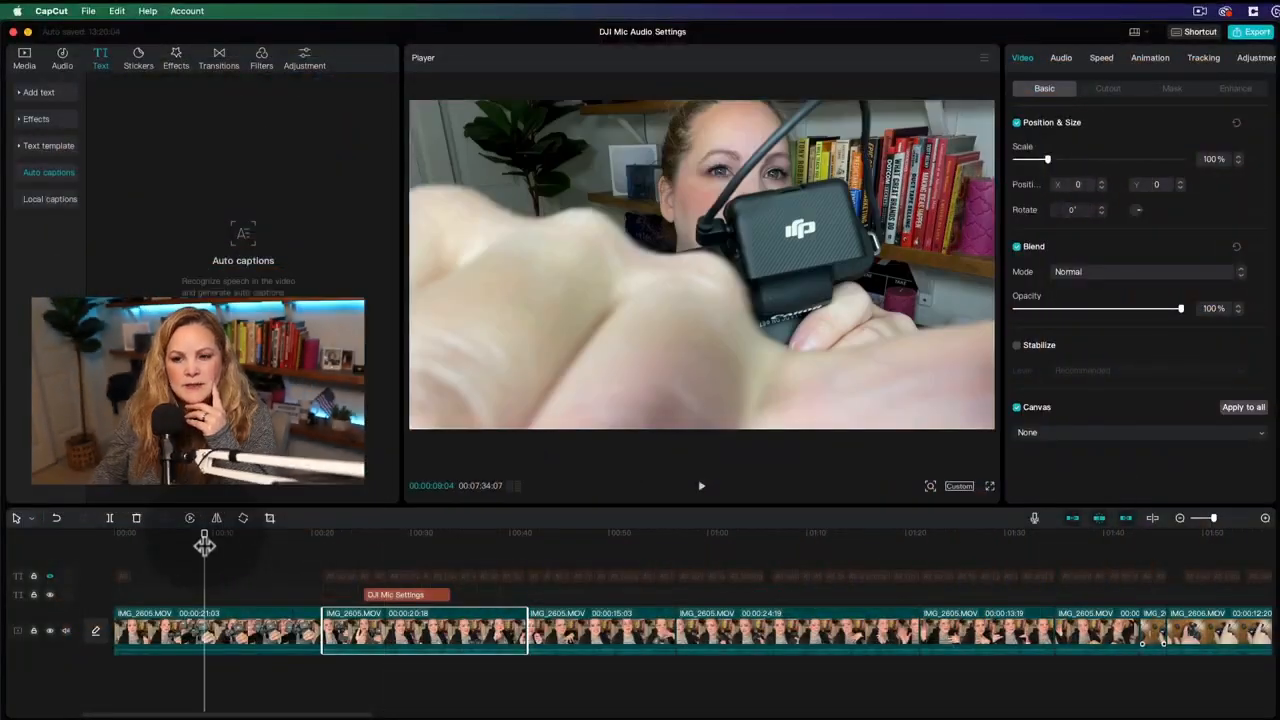
# Trim both ends of the first IMG_2605.MOV clip down to a 3:10 shot of the microphone held to the camera.
pyautogui.moveTo(204, 545); pyautogui.dragTo(178, 547)
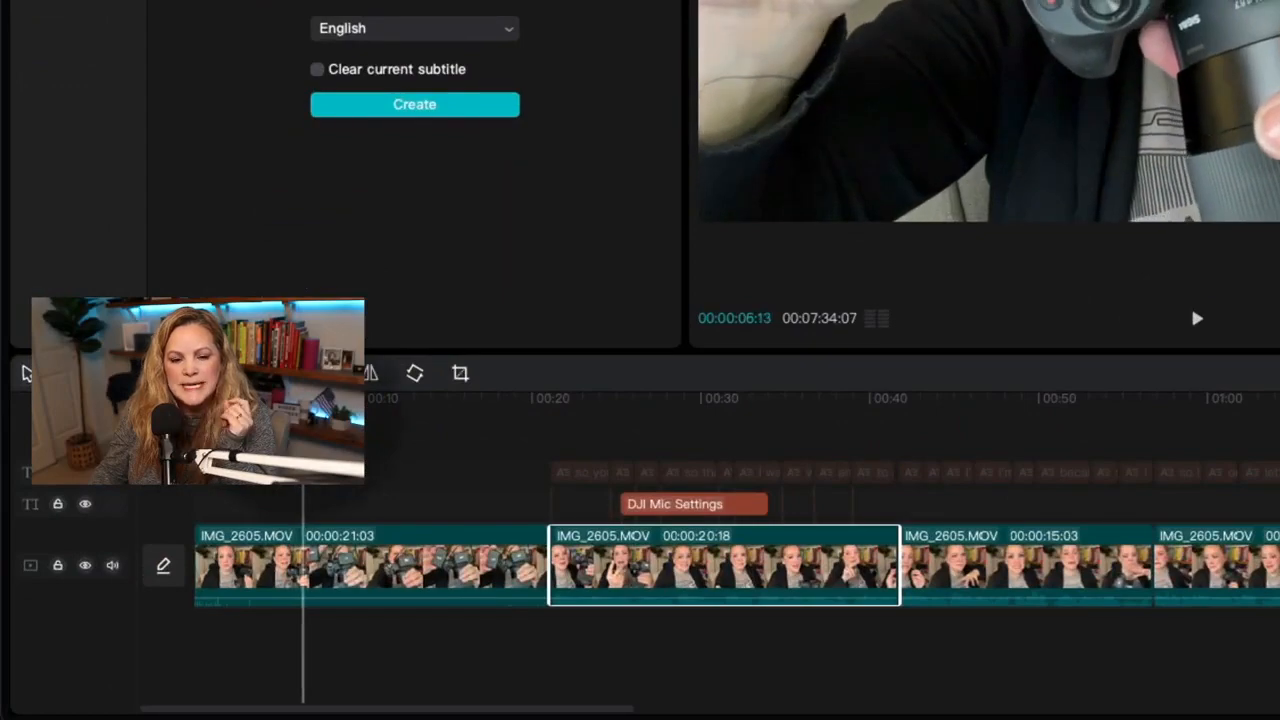
pyautogui.moveTo(303, 454)
pyautogui.mouseDown()
pyautogui.moveTo(249, 454)
pyautogui.moveTo(280, 455)
pyautogui.mouseUp()
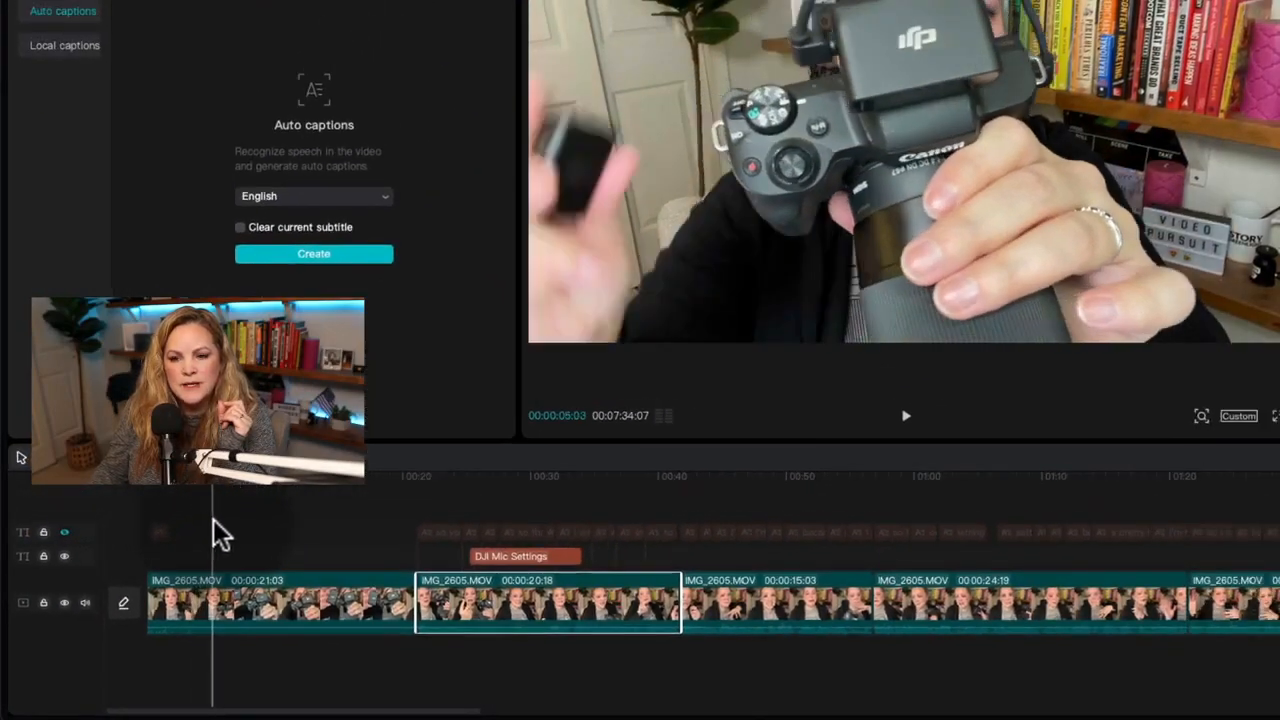
pyautogui.moveTo(213, 519); pyautogui.dragTo(295, 526)
pyautogui.click(223, 600)
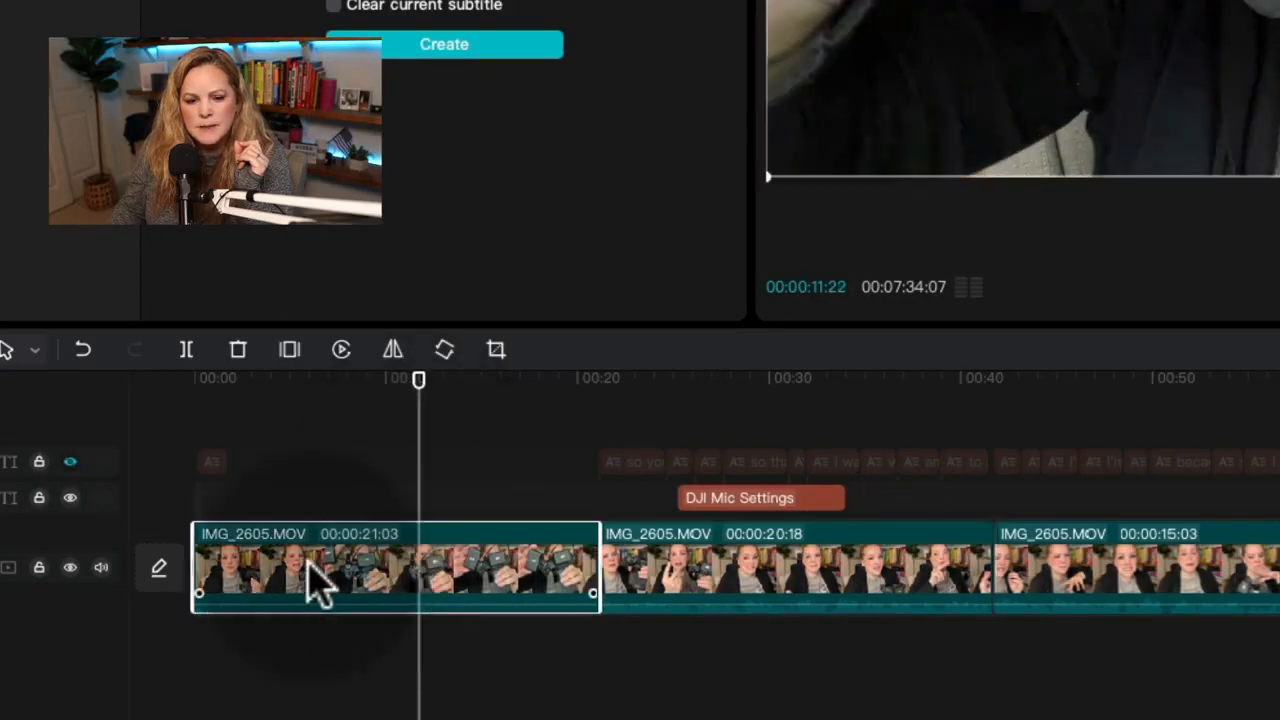
pyautogui.moveTo(210, 570); pyautogui.dragTo(257, 573)
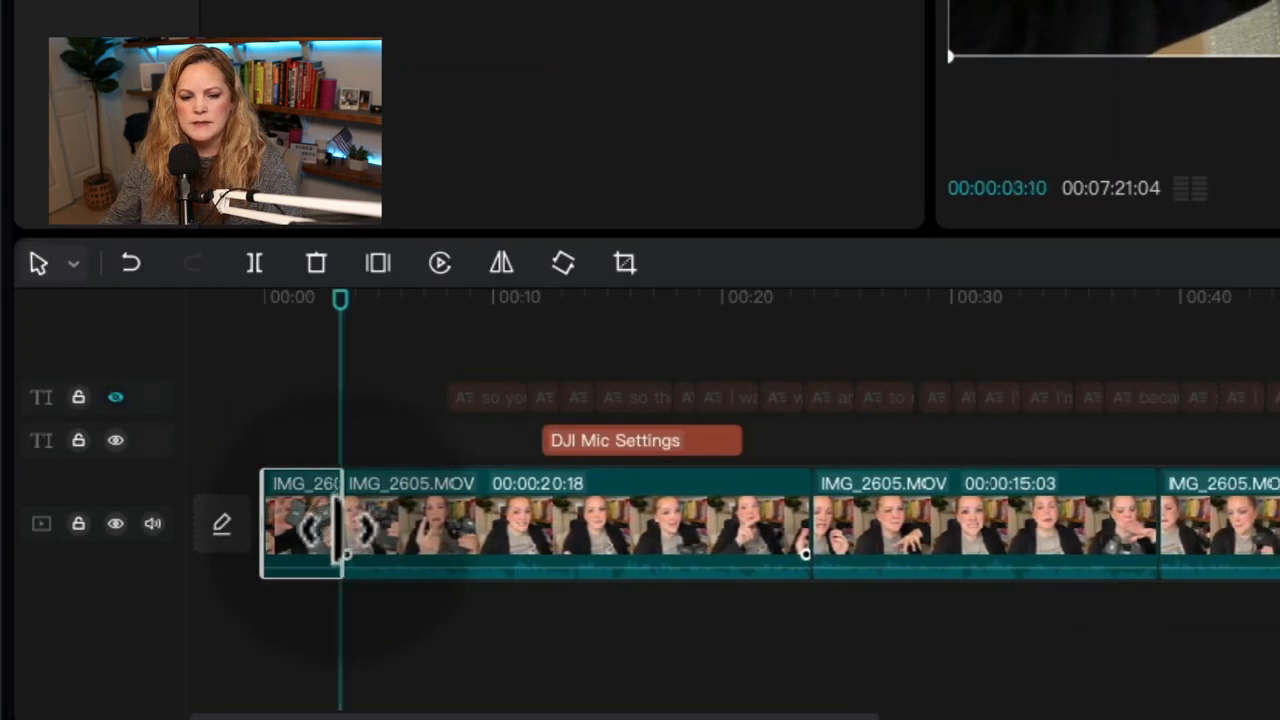
pyautogui.moveTo(340, 525); pyautogui.dragTo(340, 526)
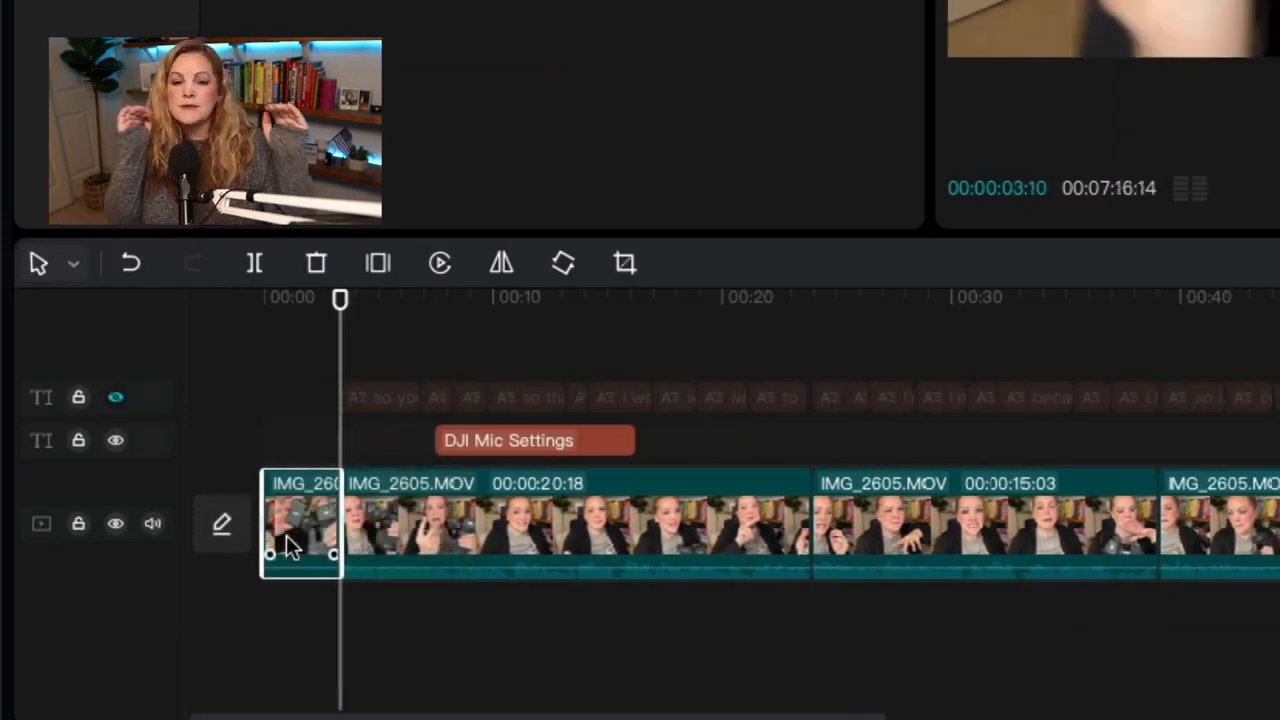
# Move the trimmed microphone clip onto a track above the main footage, aligning its start with the DJI Mic Settings title.
pyautogui.click(286, 537)
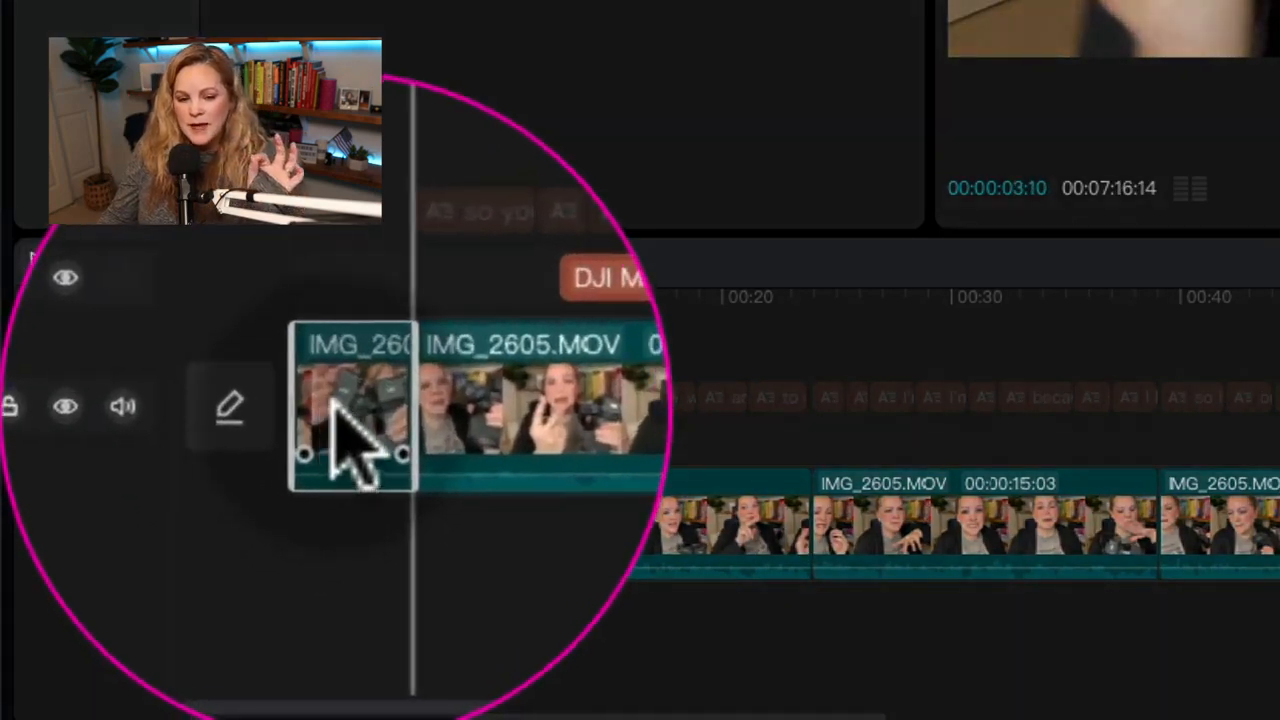
pyautogui.moveTo(332, 398); pyautogui.dragTo(606, 432)
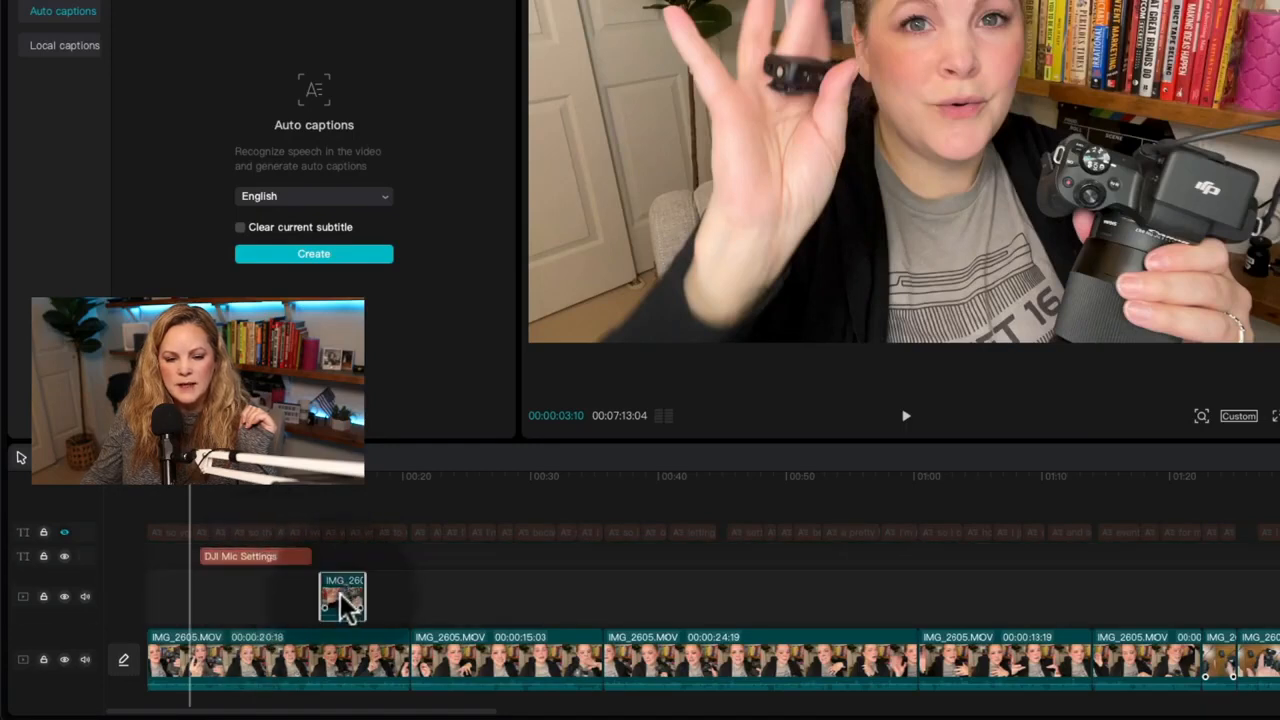
pyautogui.moveTo(307, 592); pyautogui.dragTo(238, 594)
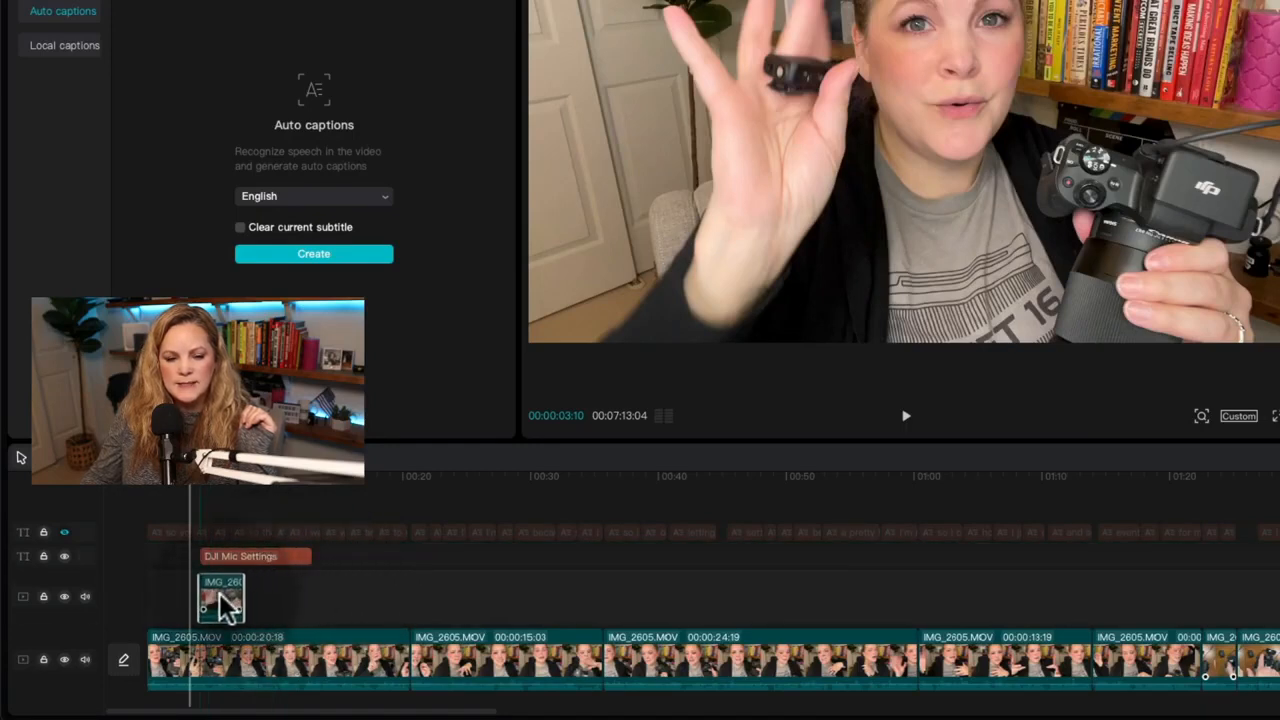
# Shorten the DJI Mic Settings title so it ends with the overlay clip, and check the overlap in the preview.
pyautogui.click(220, 557)
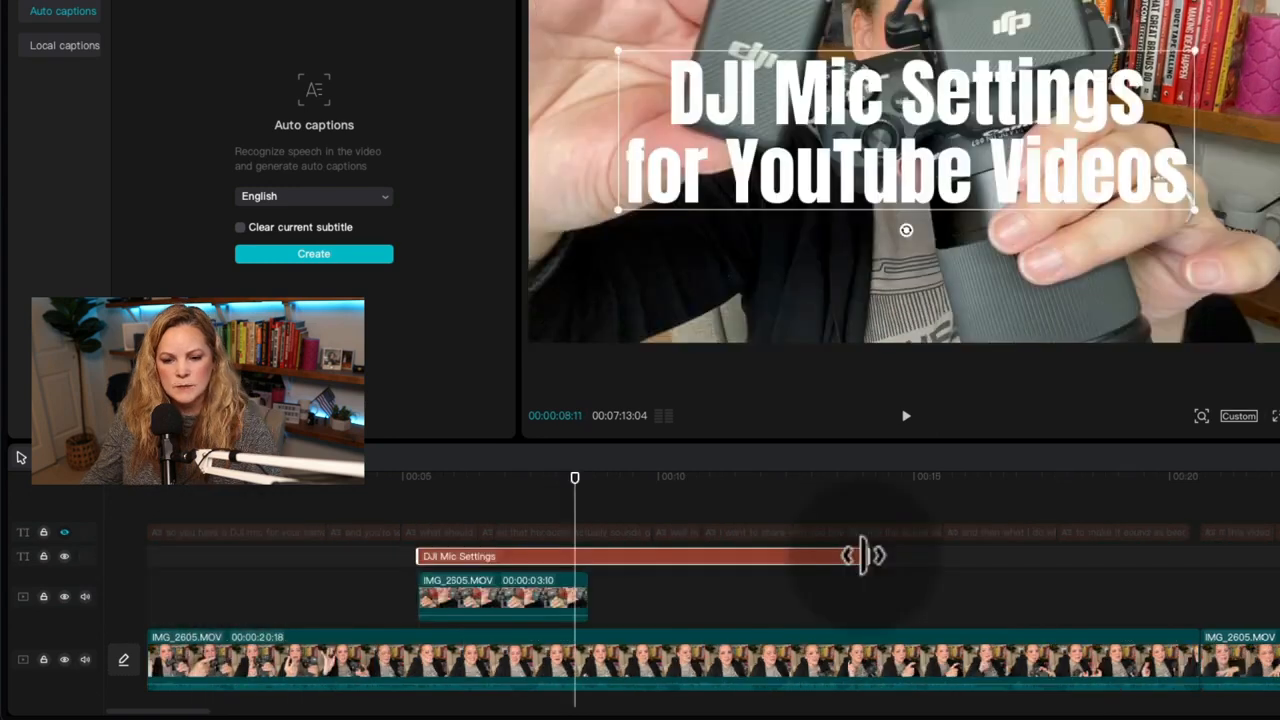
pyautogui.moveTo(863, 555); pyautogui.dragTo(580, 580)
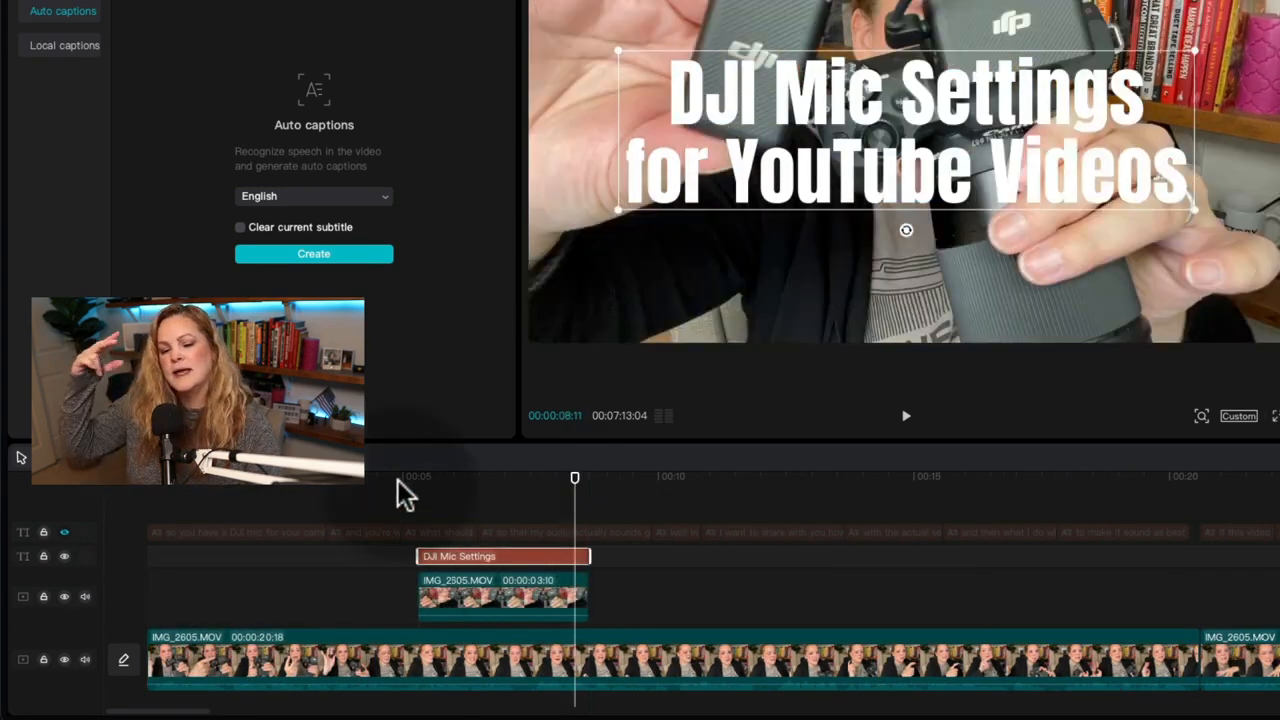
pyautogui.moveTo(399, 480); pyautogui.dragTo(542, 478)
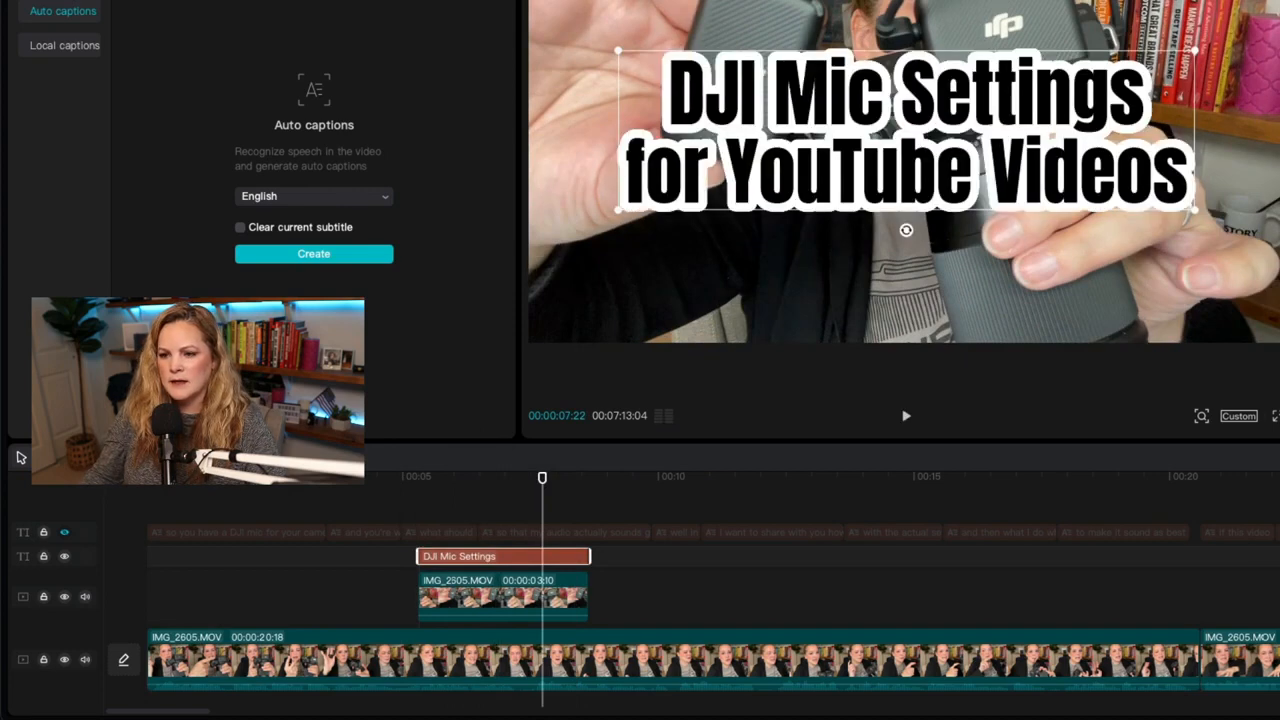
# Try placing the 3:13 DJI settings video from the imported media on the track above the main footage.
pyautogui.click(617, 676)
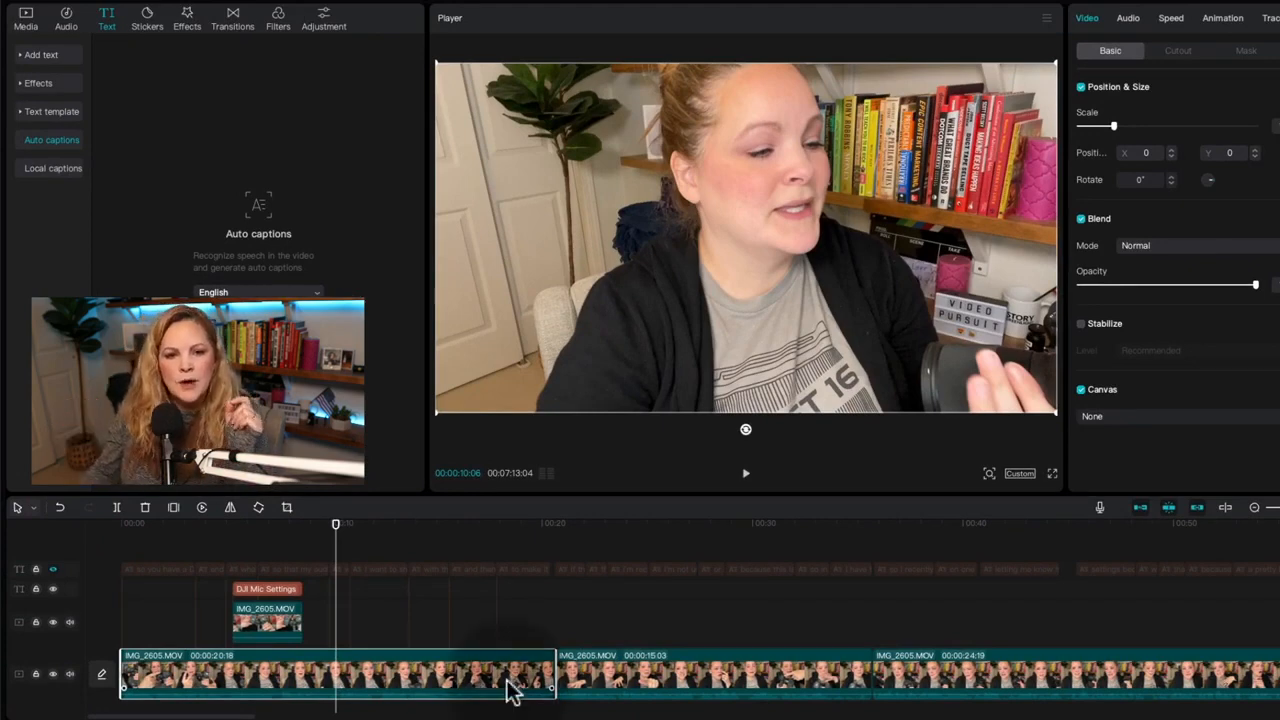
pyautogui.click(24, 16)
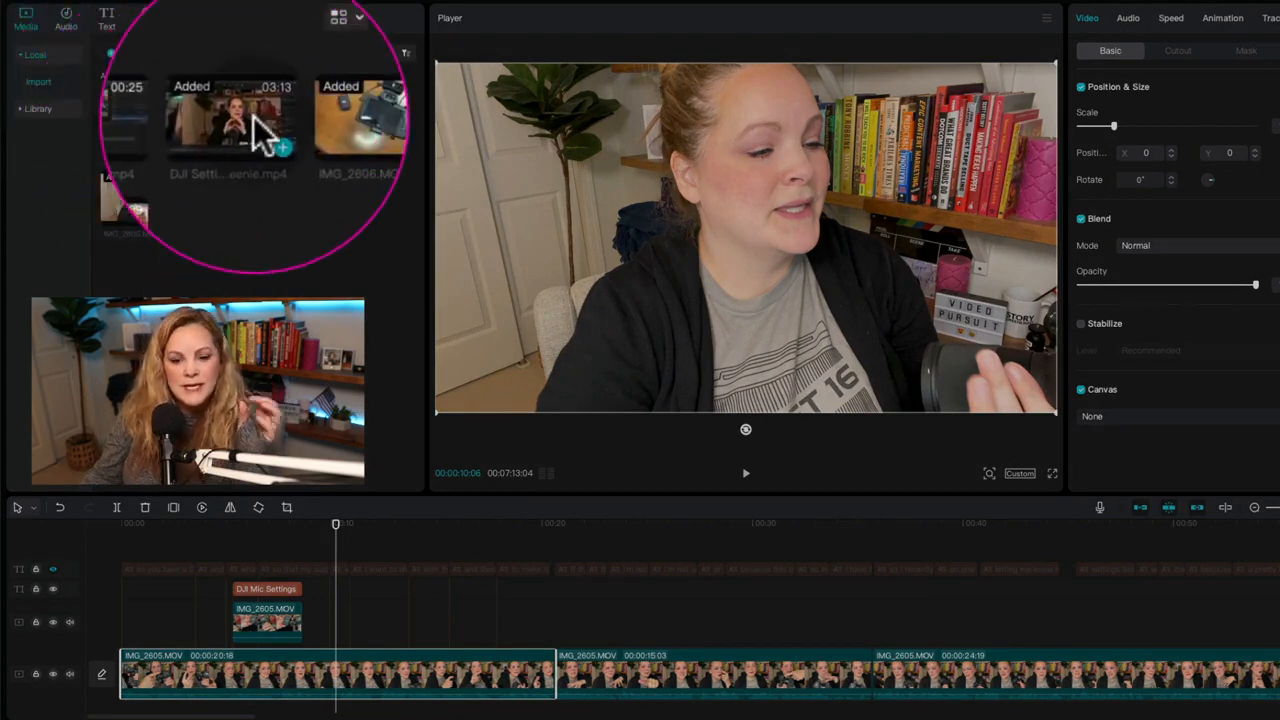
pyautogui.moveTo(257, 129); pyautogui.dragTo(318, 195)
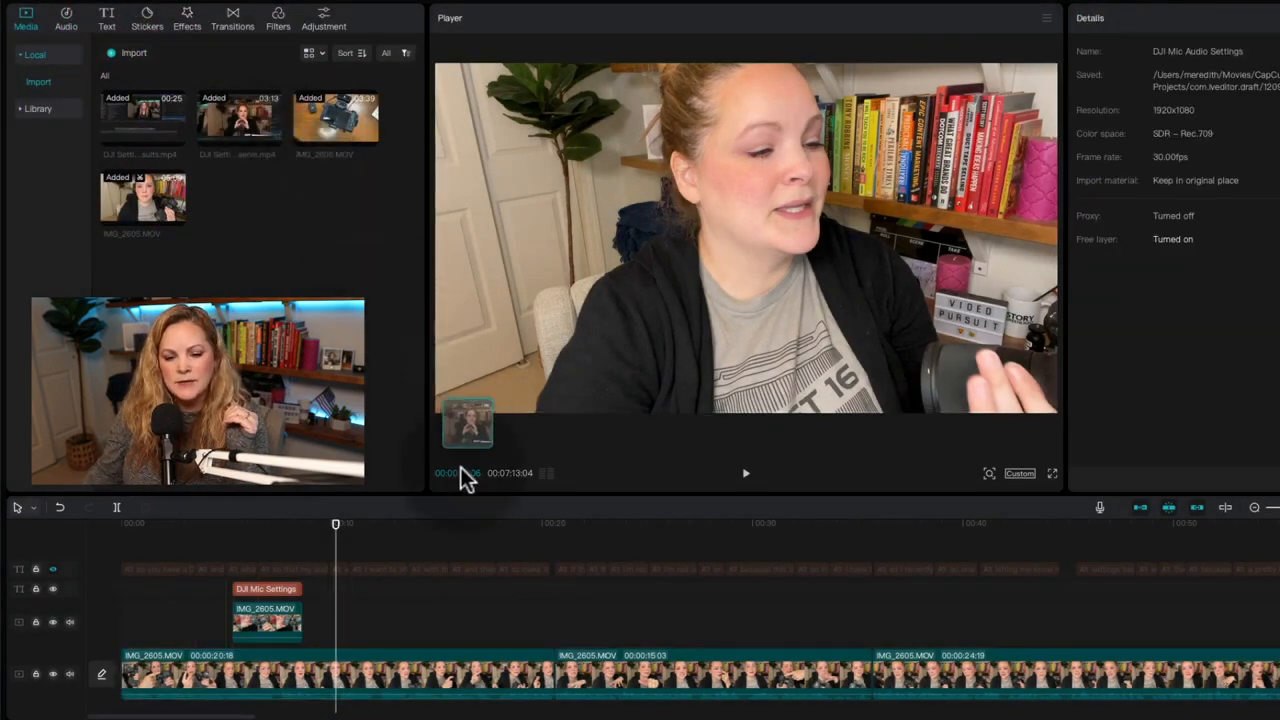
pyautogui.moveTo(467, 478); pyautogui.dragTo(505, 608)
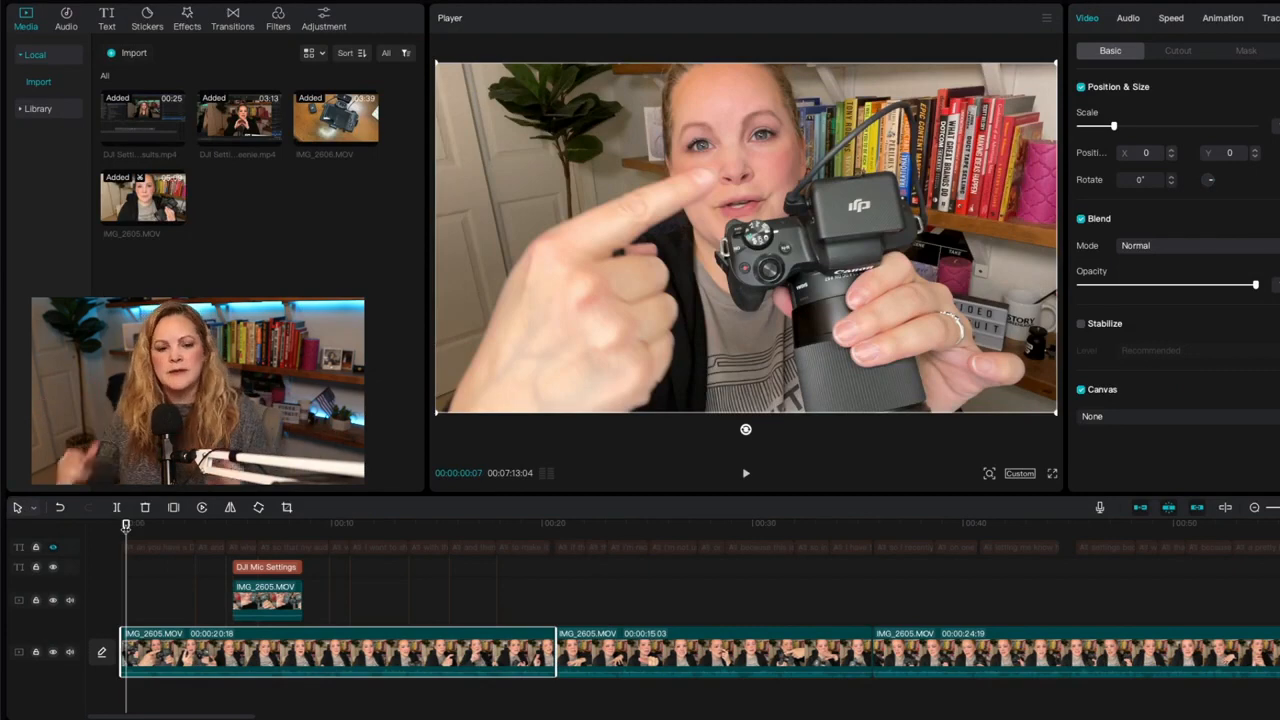
# Trim a few frames off the very start of the first main-track clip.
pyautogui.moveTo(127, 527); pyautogui.dragTo(121, 540)
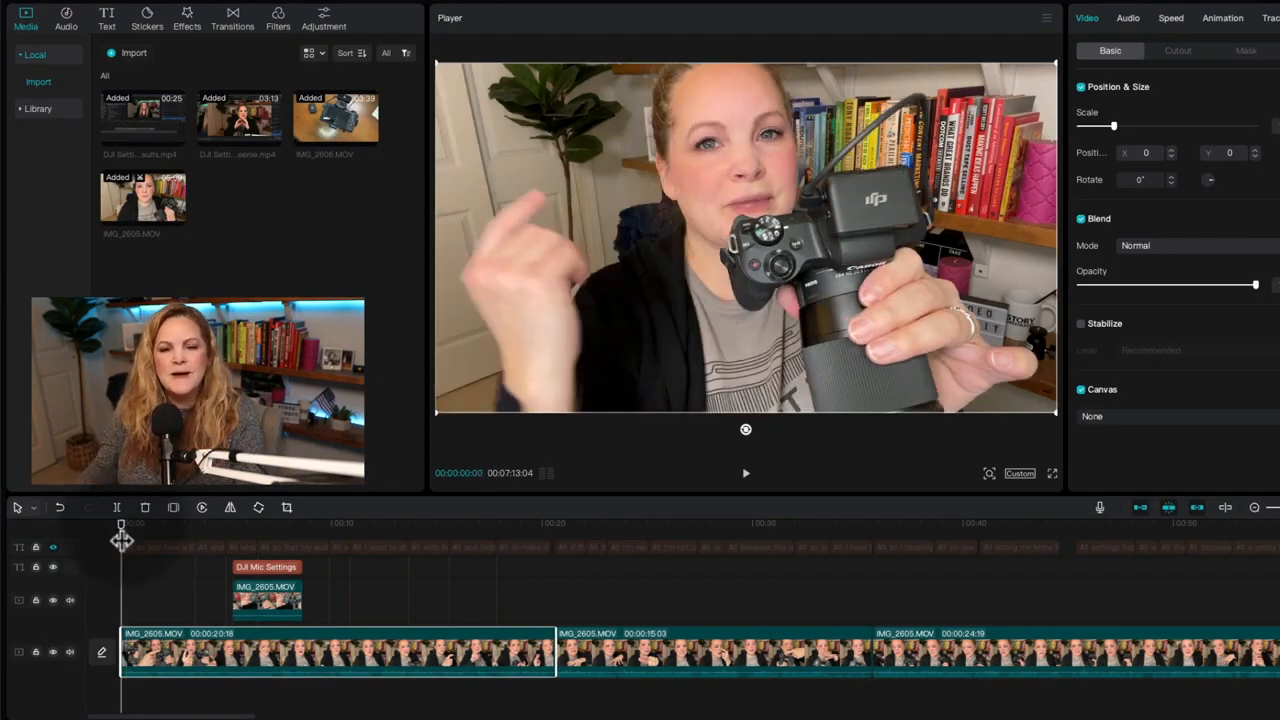
pyautogui.press('super+equal')
pyautogui.press('super+equal')
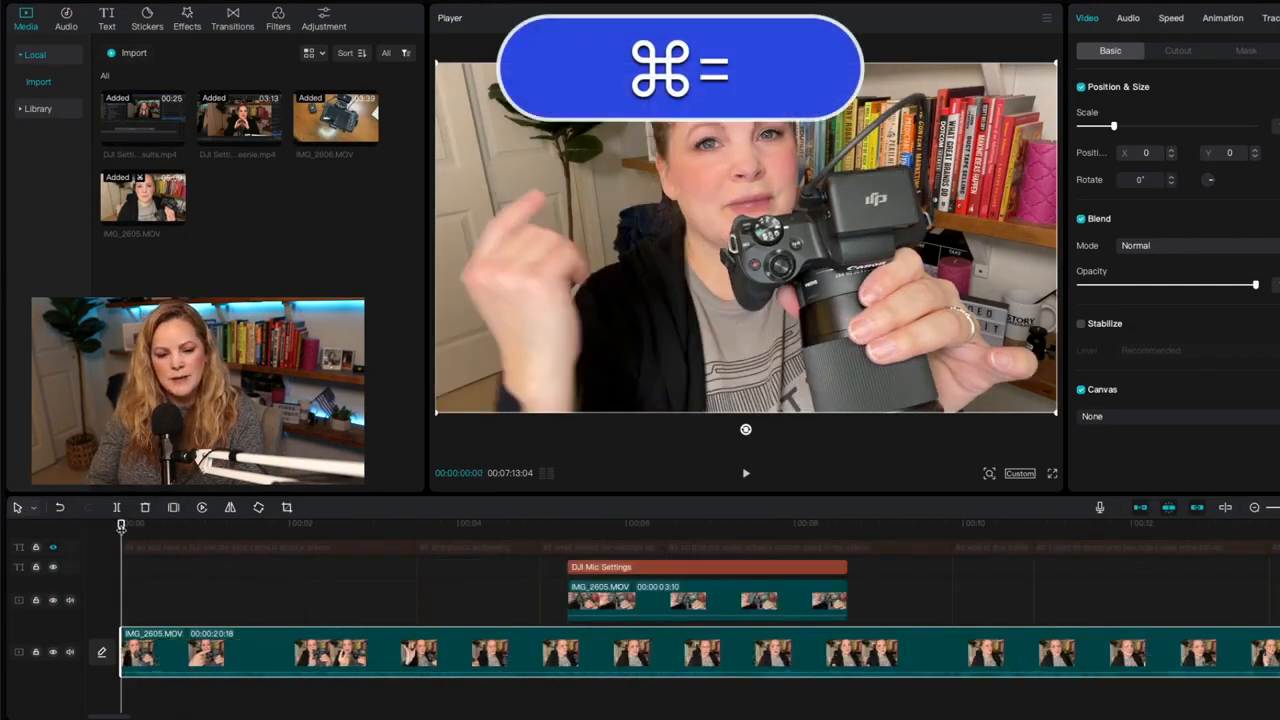
pyautogui.moveTo(121, 648); pyautogui.dragTo(132, 643)
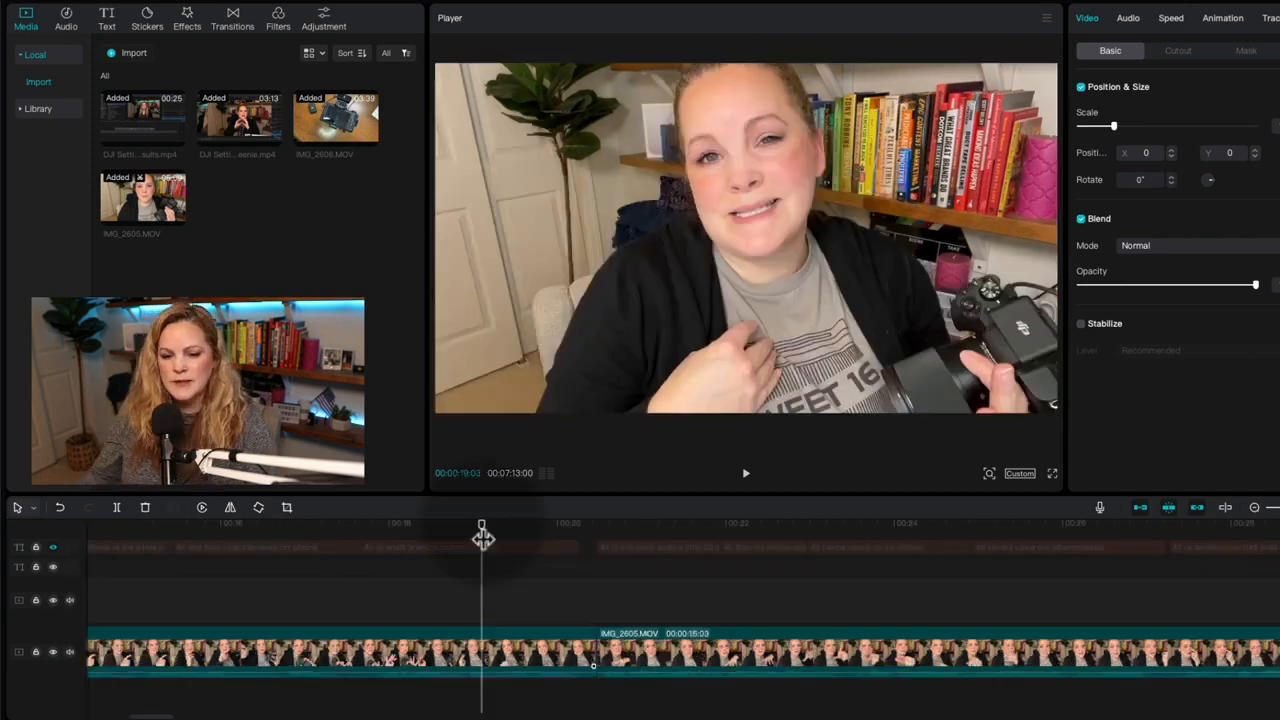
# Trim the dead space off the end of the first main-track clip so it lasts 00:00:20:06.
pyautogui.press('super+equal')
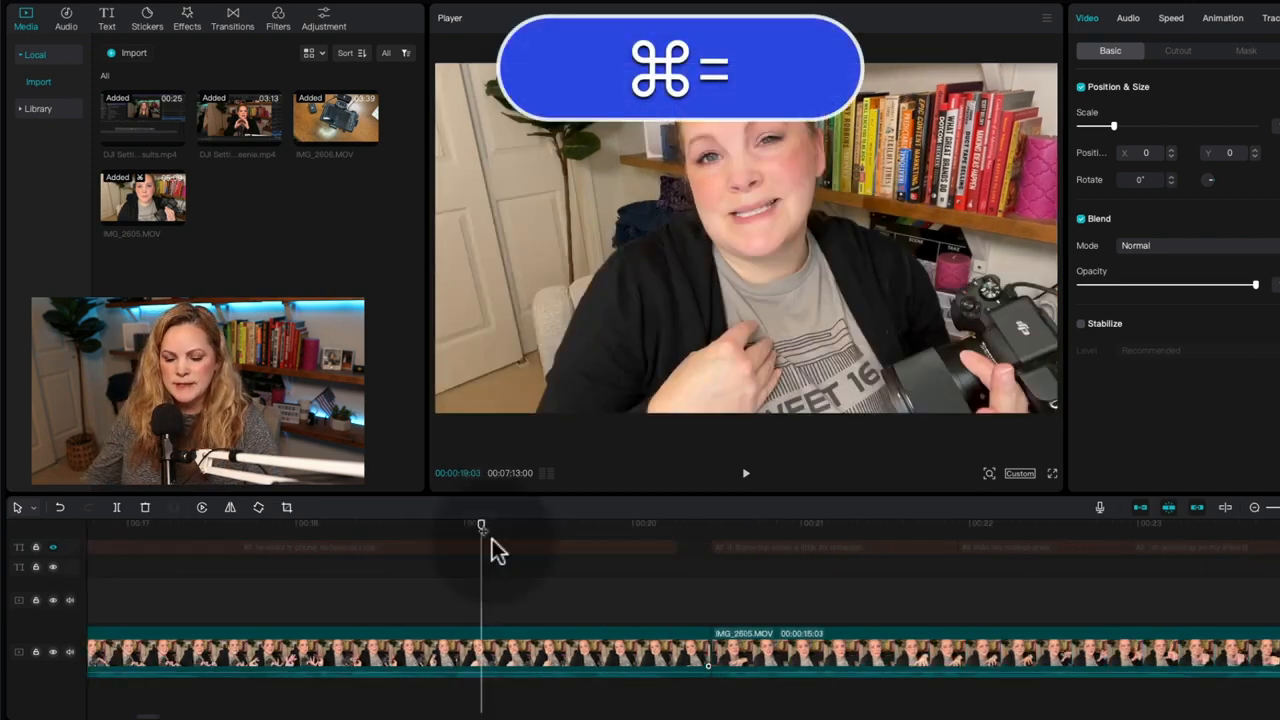
pyautogui.press('super+equal')
pyautogui.press('super+equal')
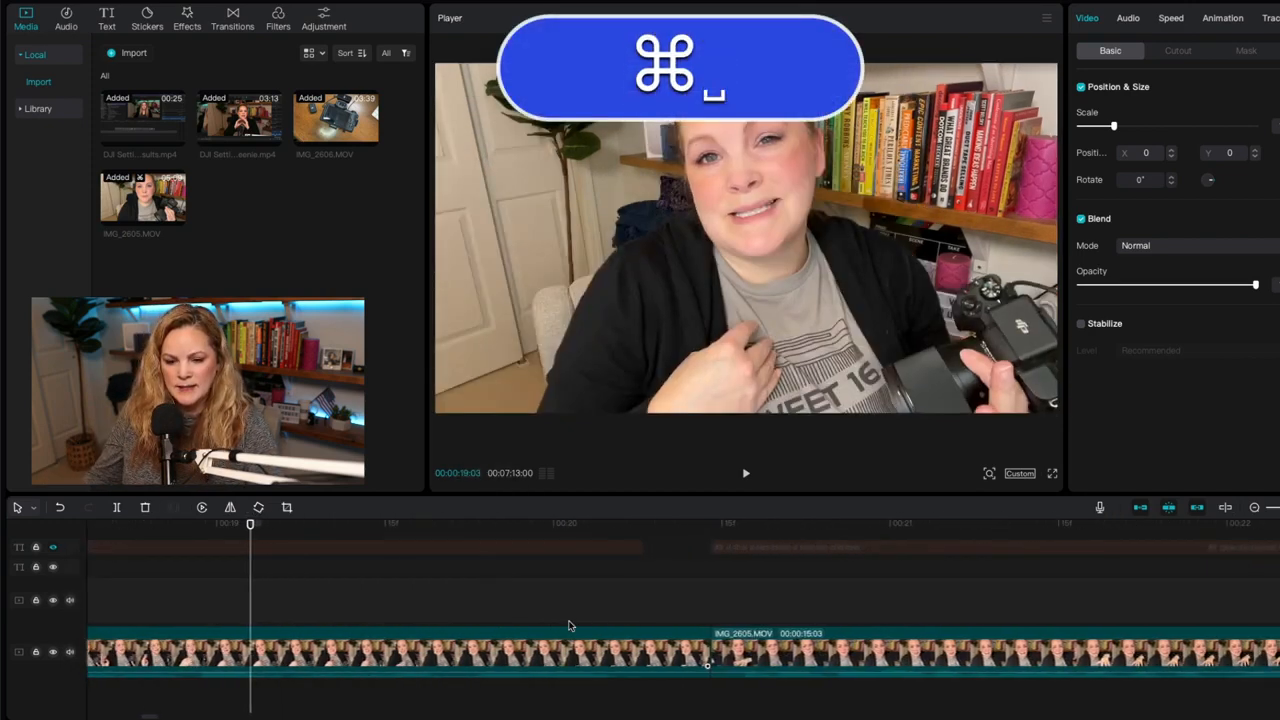
pyautogui.press('space')
pyautogui.press('space')
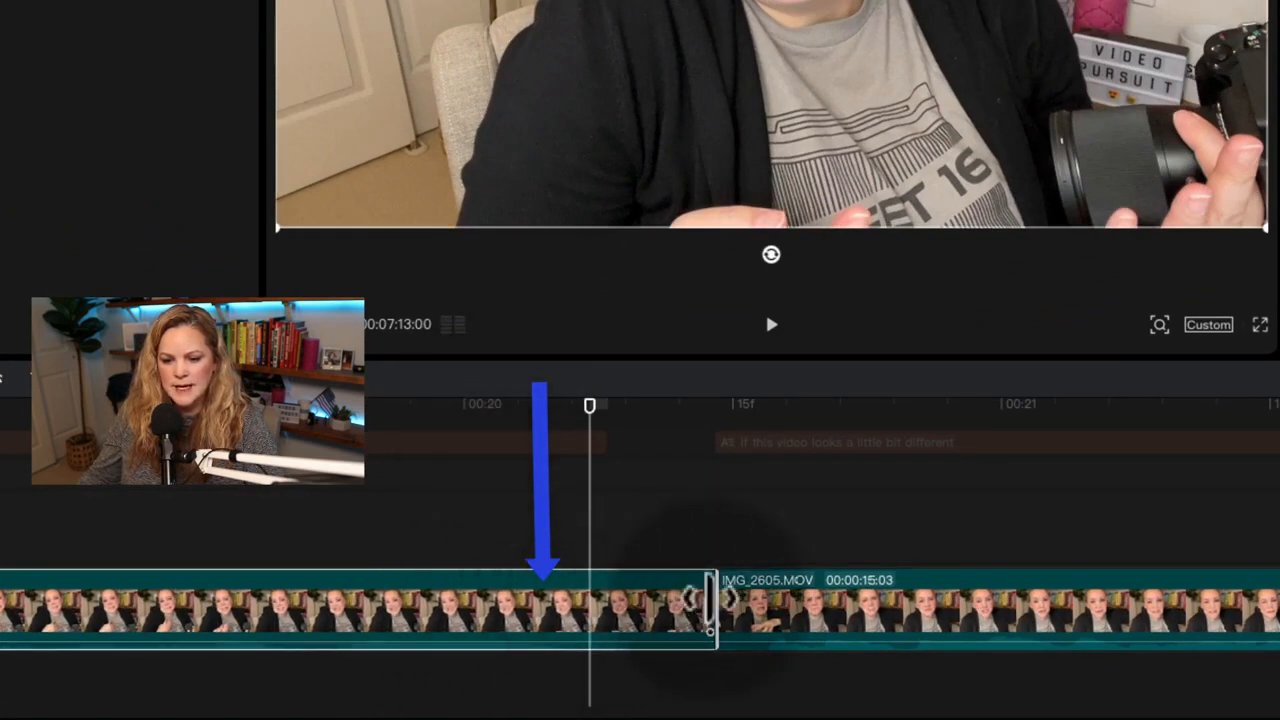
pyautogui.moveTo(710, 600); pyautogui.dragTo(638, 595)
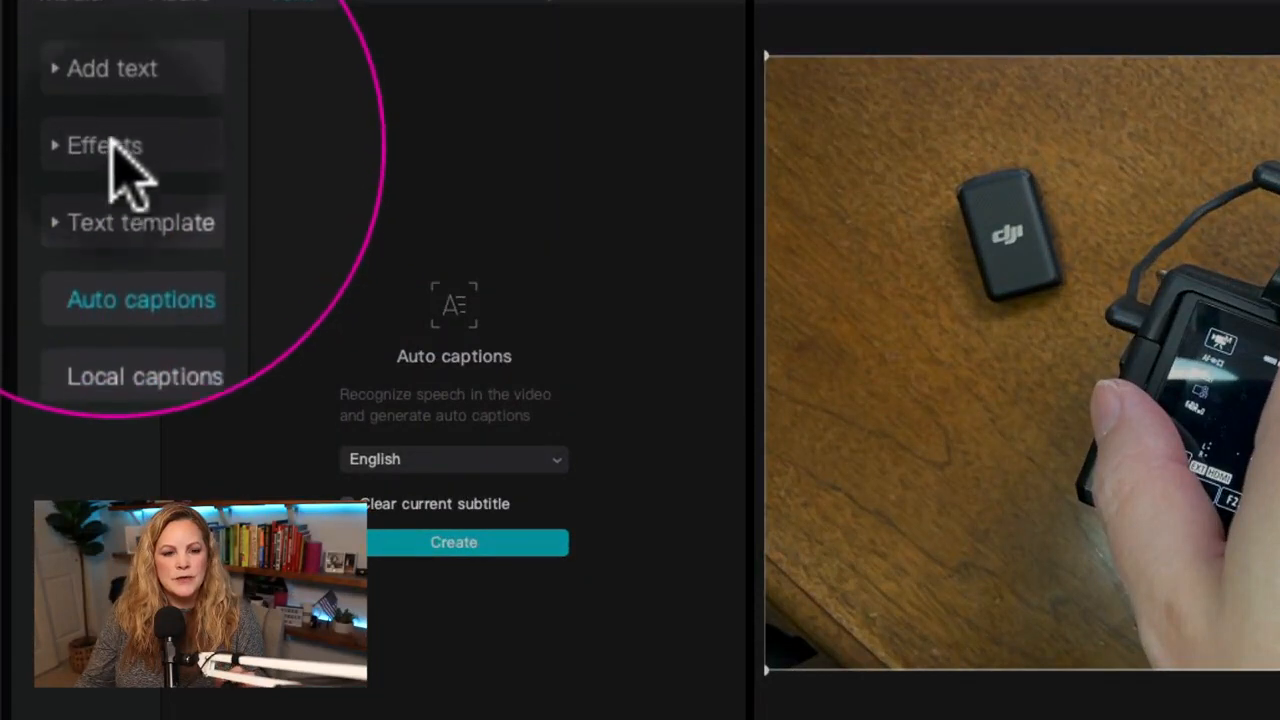
# Add a default text with the presenter's name at the lower left of the desk shot and open its animation options.
pyautogui.scroll(-2, 112, 150)
pyautogui.click(99, 146)
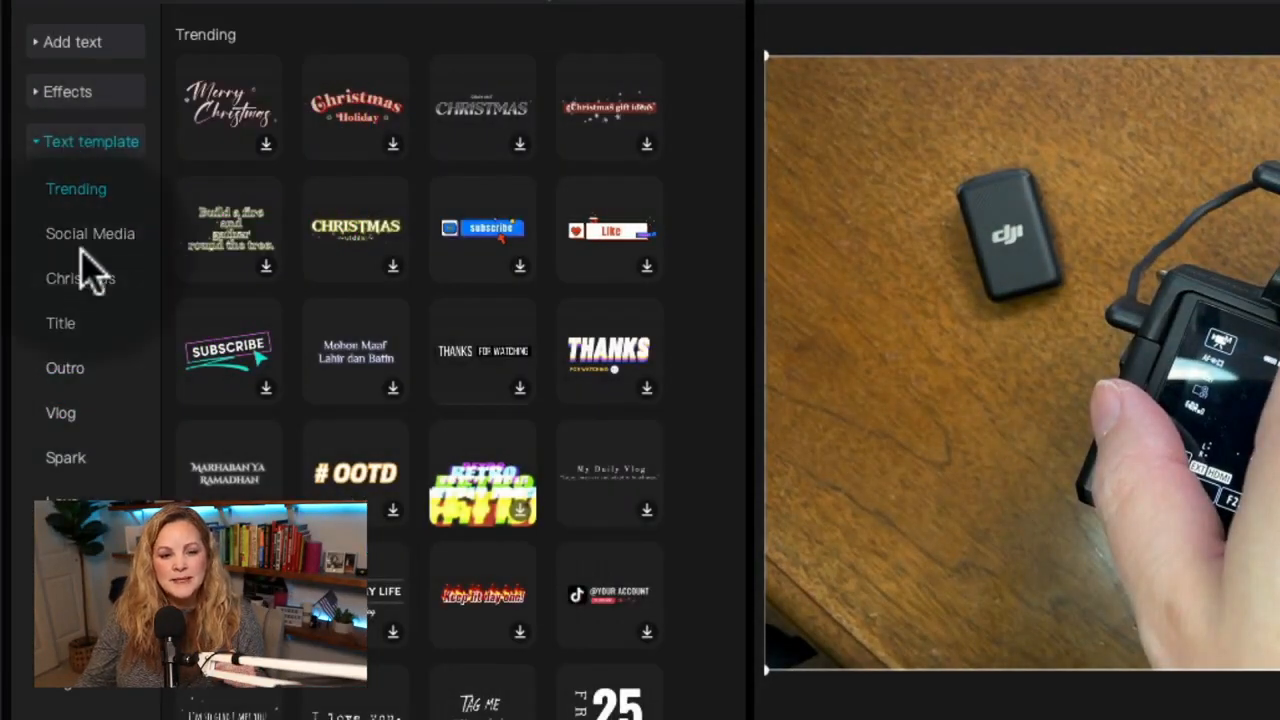
pyautogui.scroll(-2, 85, 265)
pyautogui.scroll(3, 81, 251)
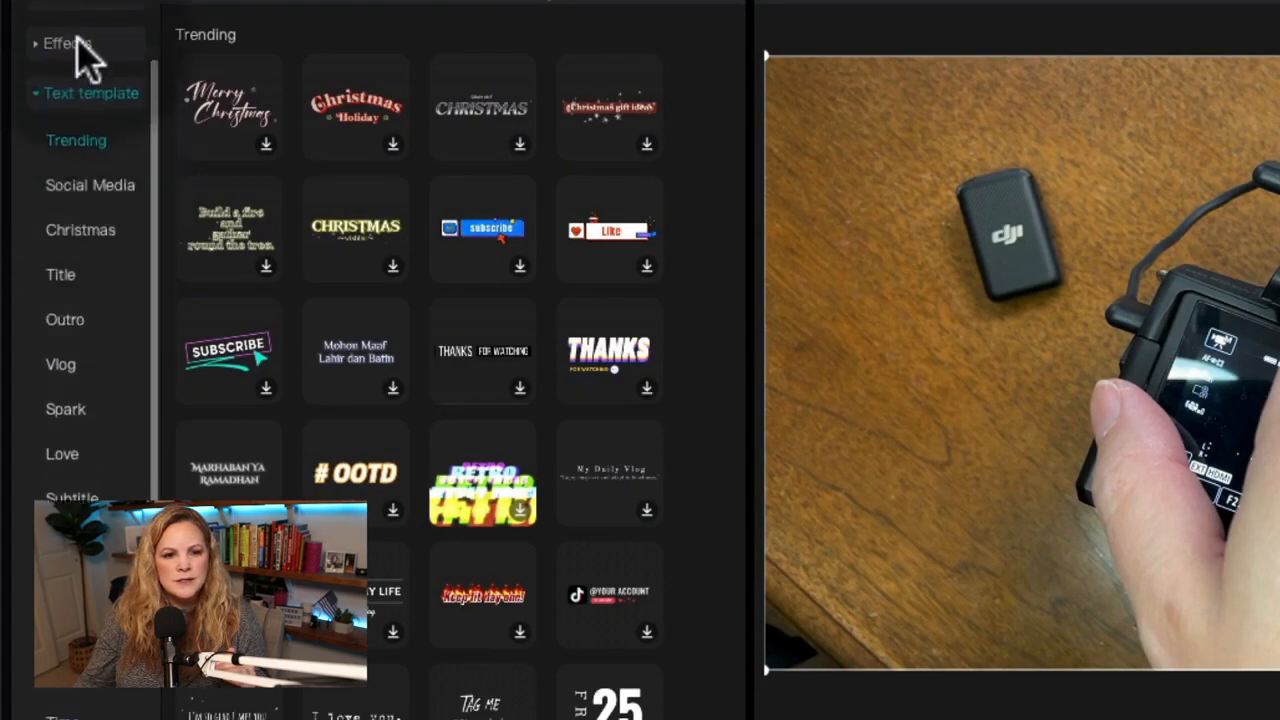
pyautogui.click(80, 30)
pyautogui.click(122, 125)
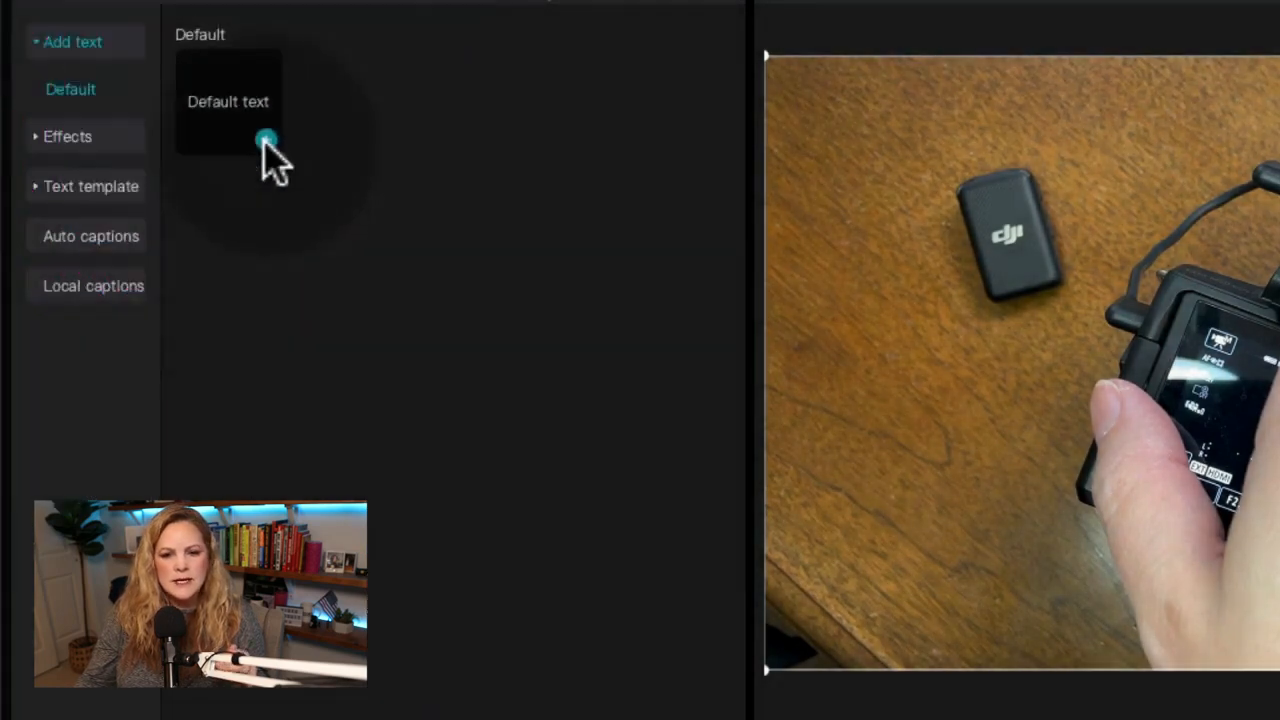
pyautogui.click(265, 141)
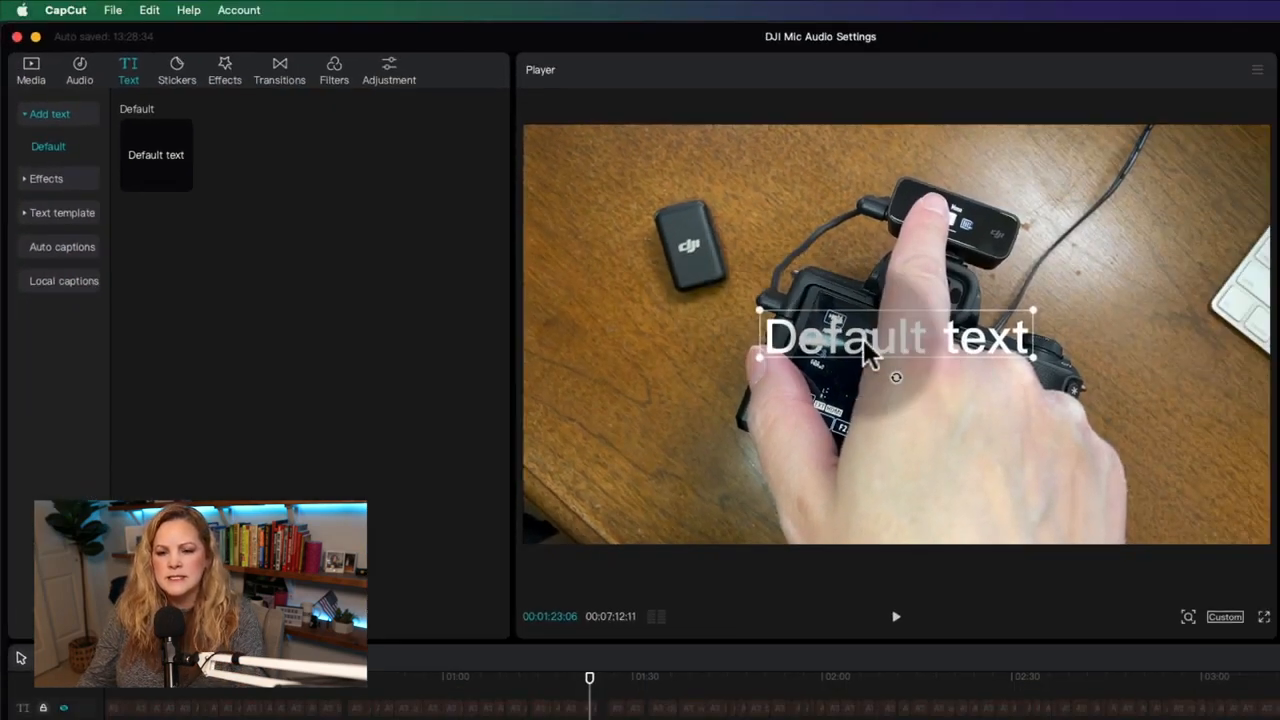
pyautogui.moveTo(1261, 393); pyautogui.dragTo(958, 632)
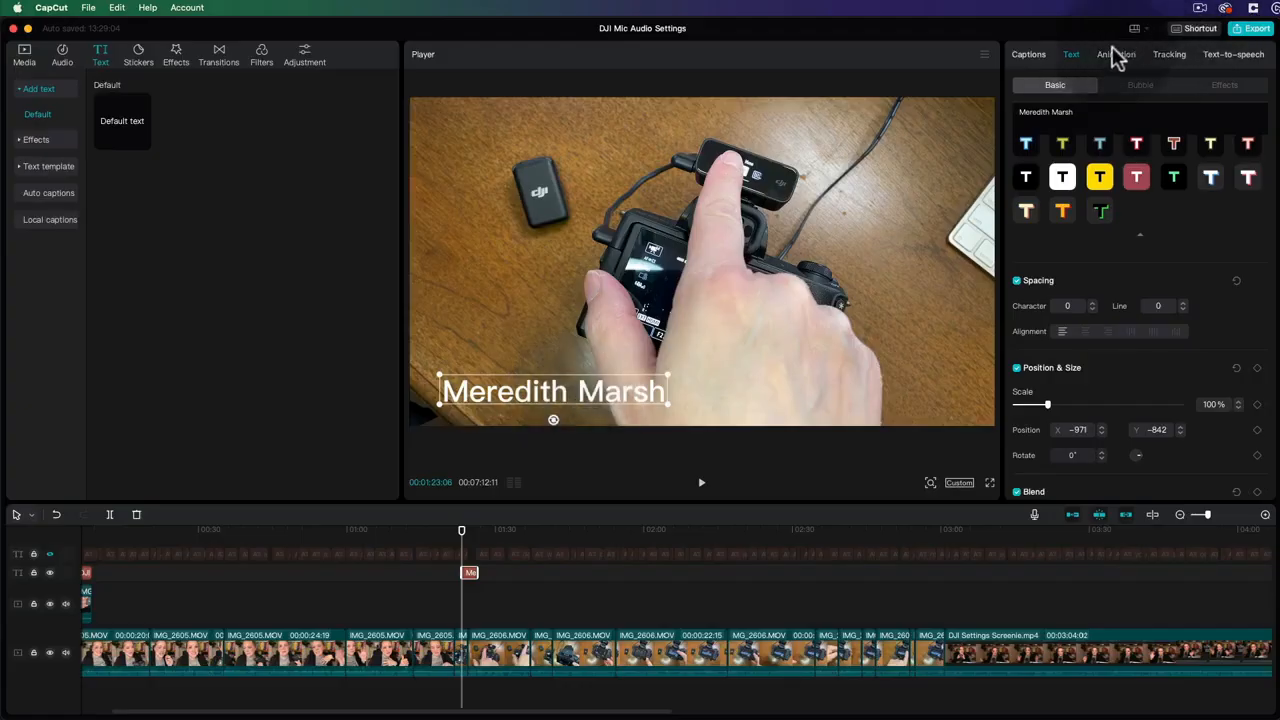
pyautogui.click(1116, 56)
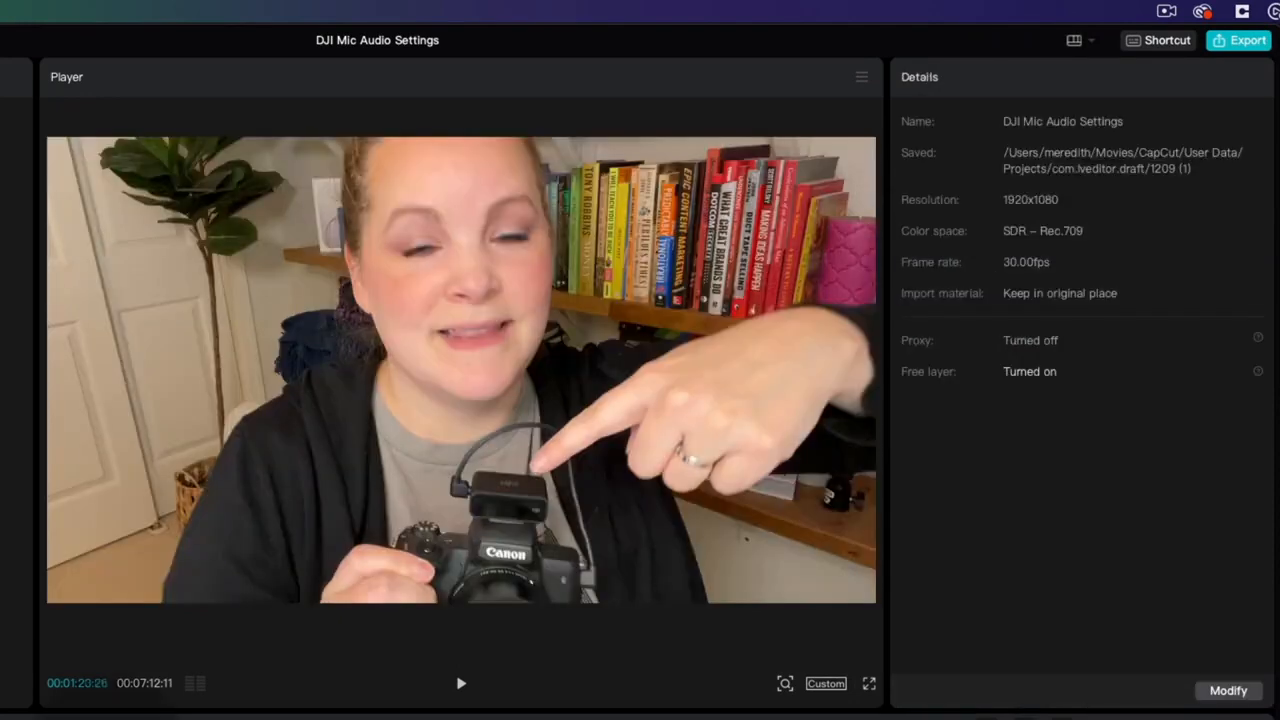
# Play the passage from 00:01:20:26 where the talking shot cuts to the overhead desk shot.
pyautogui.press('space')
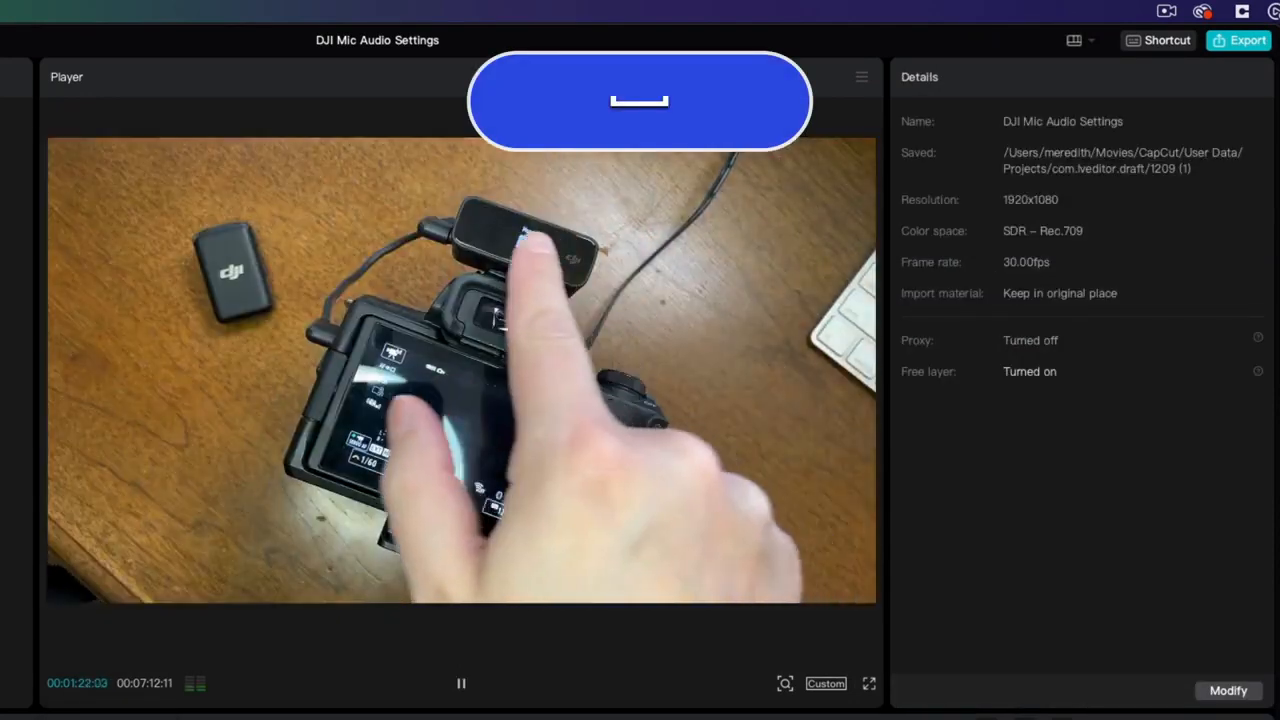
pyautogui.press('space')
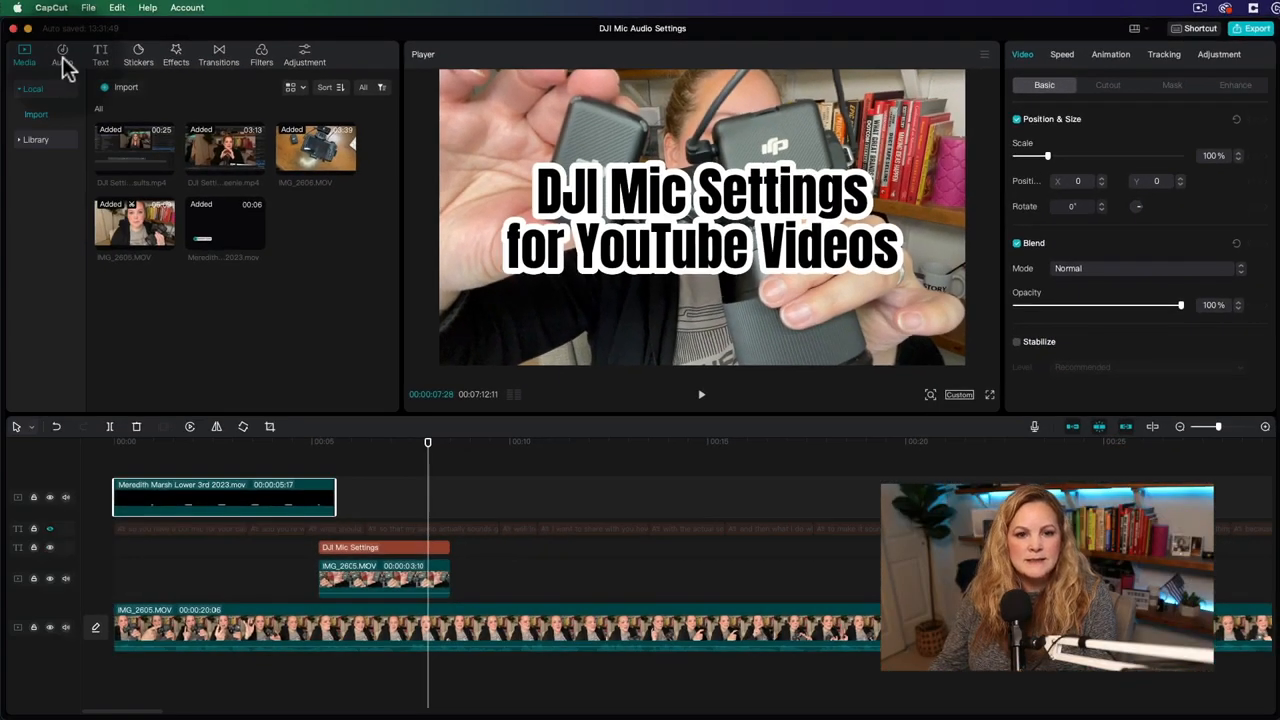
# Add the Sunrise track from the music library beneath the main footage and shift it earlier on the timeline.
pyautogui.click(62, 60)
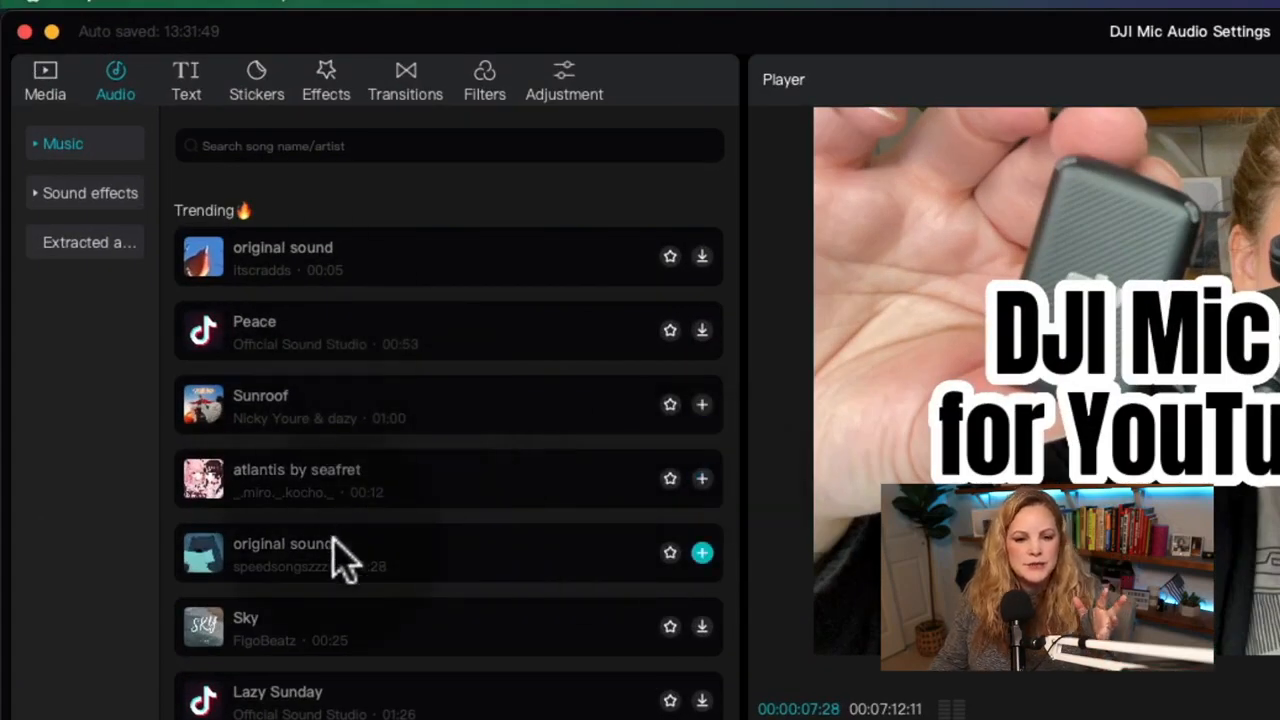
pyautogui.scroll(-4, 334, 546)
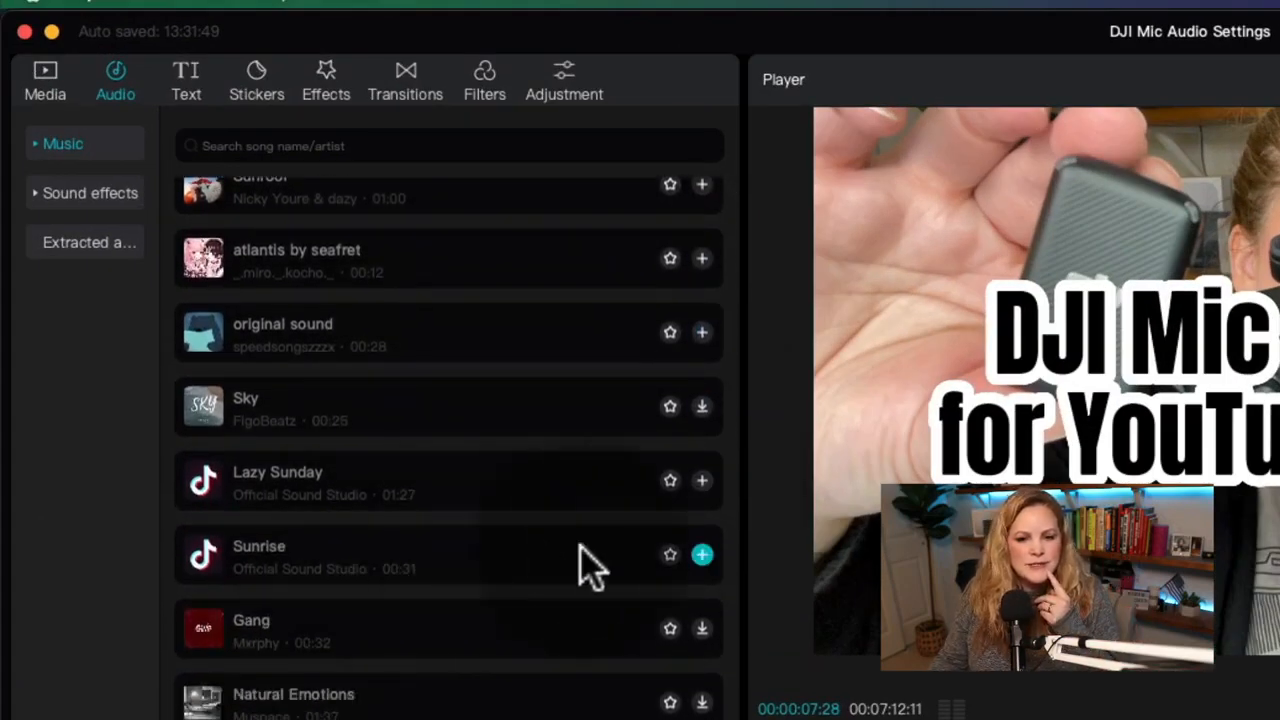
pyautogui.click(703, 555)
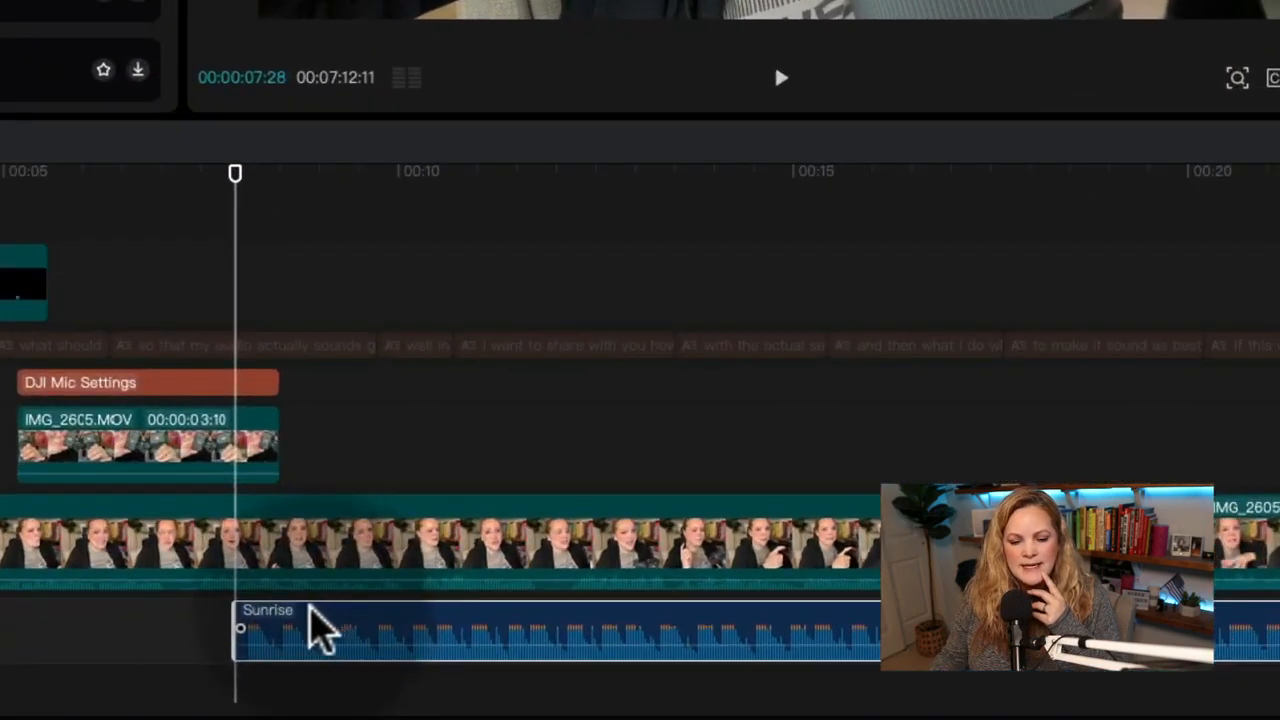
pyautogui.moveTo(467, 671); pyautogui.dragTo(364, 672)
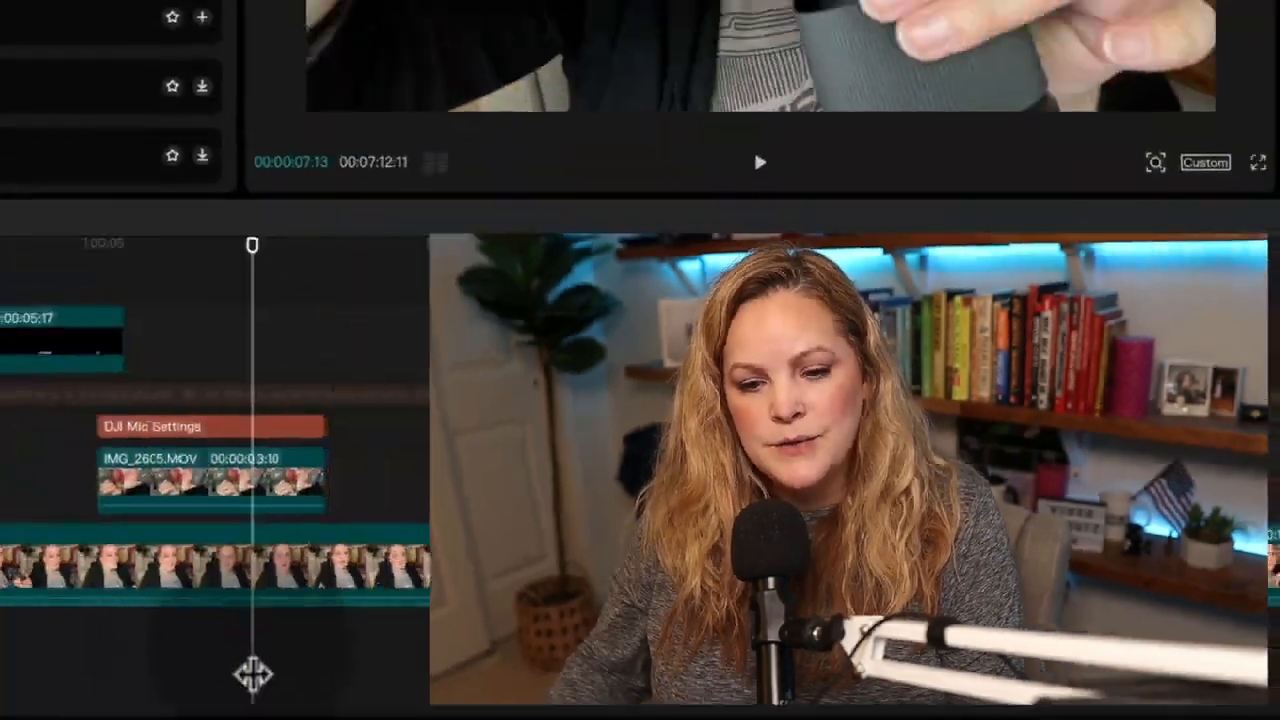
# Switch to Finder and place ES_Violet Sky (Instrumental Version) from the epidemic sound folder under the main footage, starting at 00:00.
pyautogui.press('super+Tab')
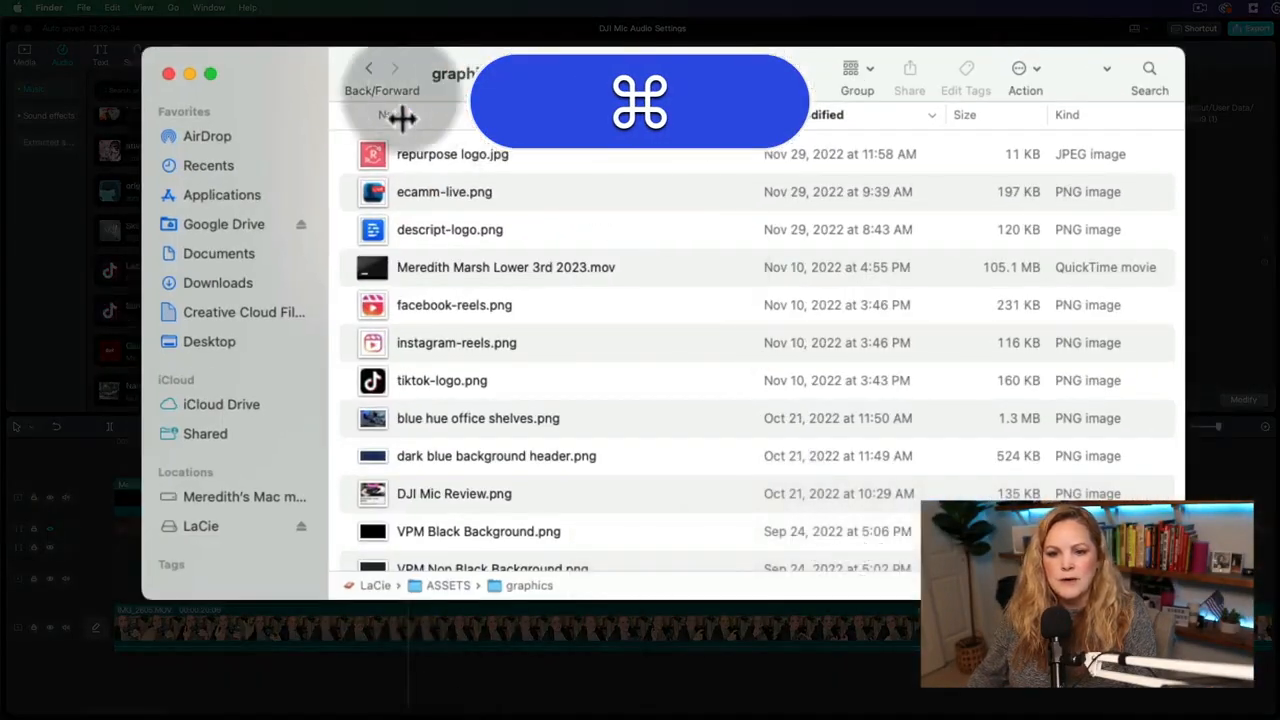
pyautogui.click(366, 68)
pyautogui.click(362, 64)
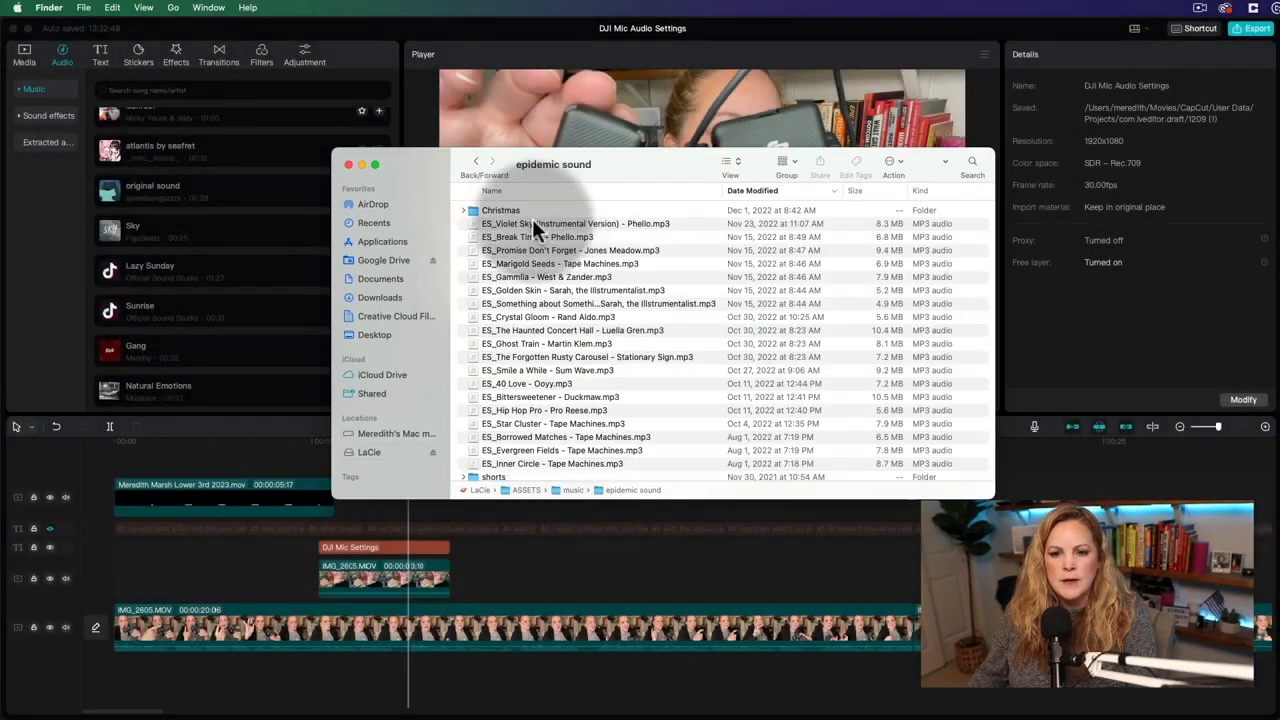
pyautogui.click(532, 222)
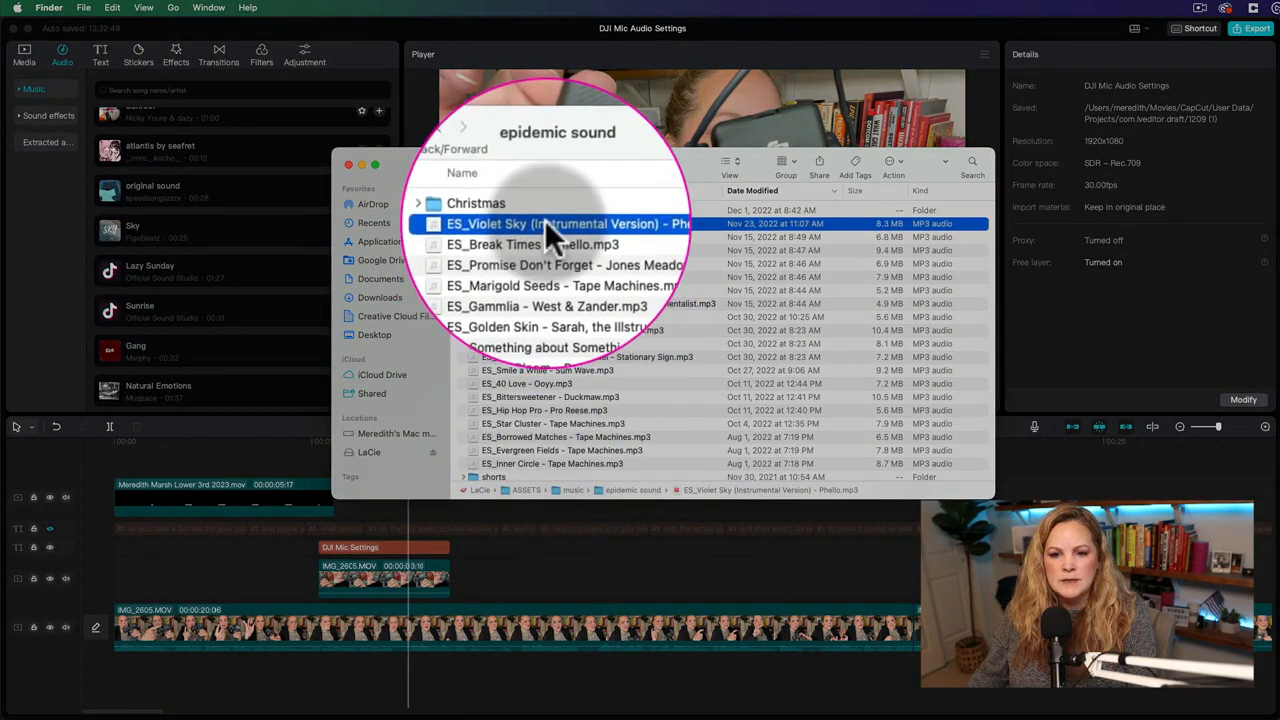
pyautogui.moveTo(546, 223); pyautogui.dragTo(214, 677)
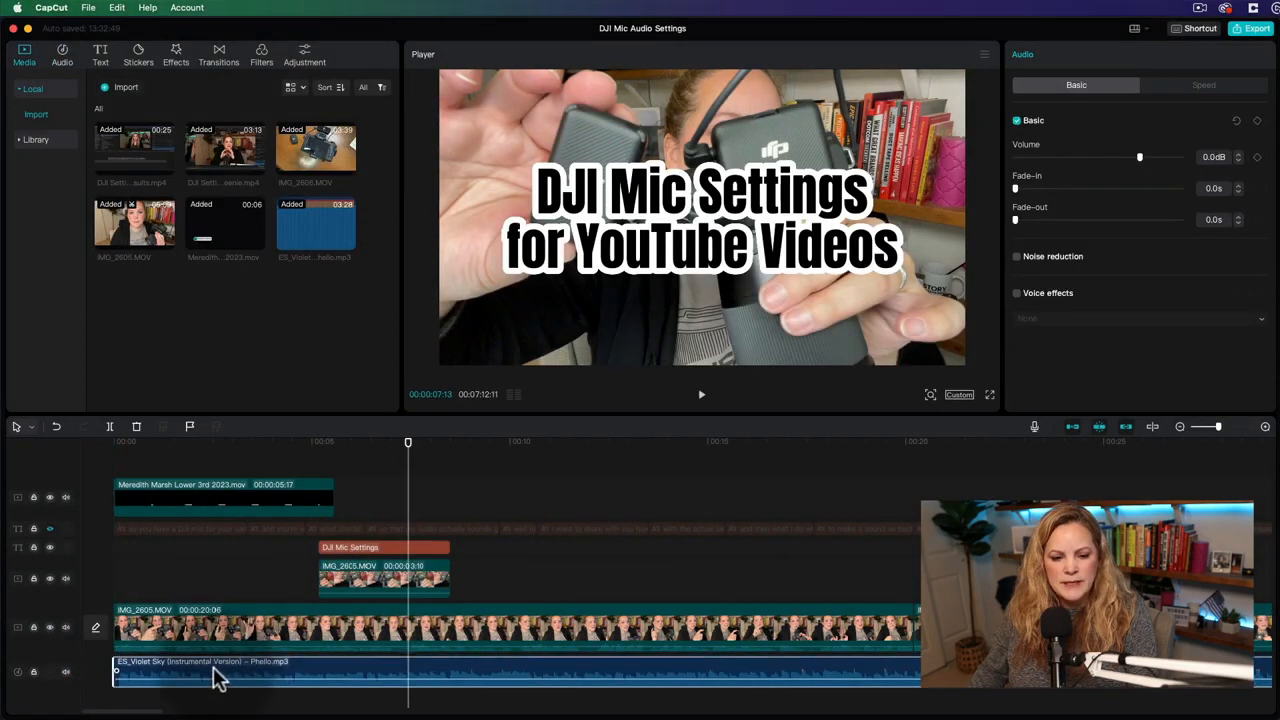
# Listen to the opening with the music and lower the music clip's volume to -33.4 dB.
pyautogui.click(112, 452)
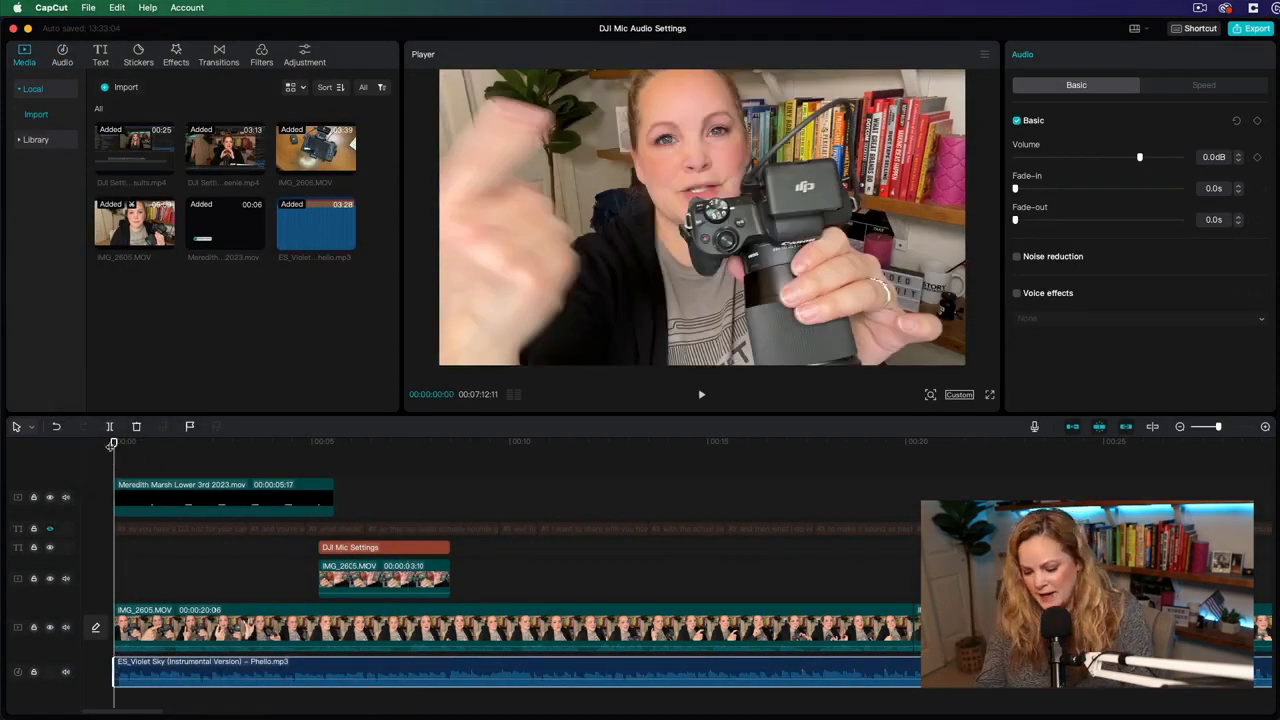
pyautogui.press('space')
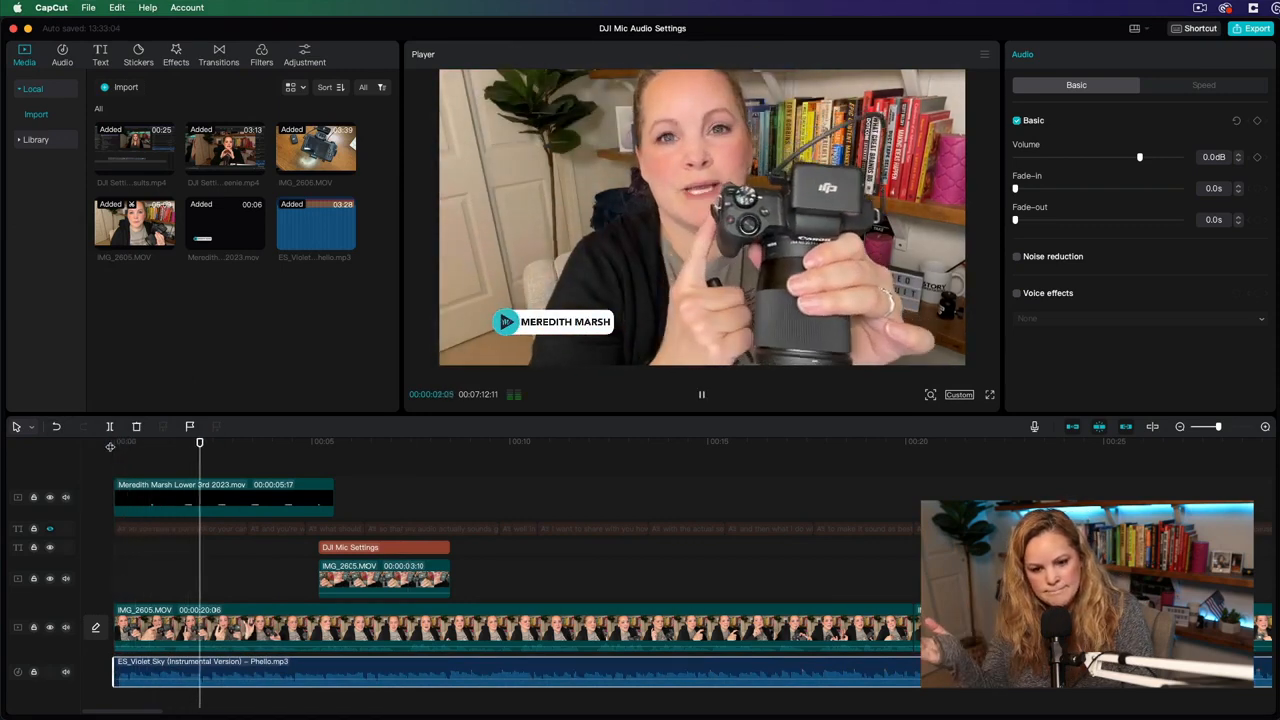
pyautogui.press('space')
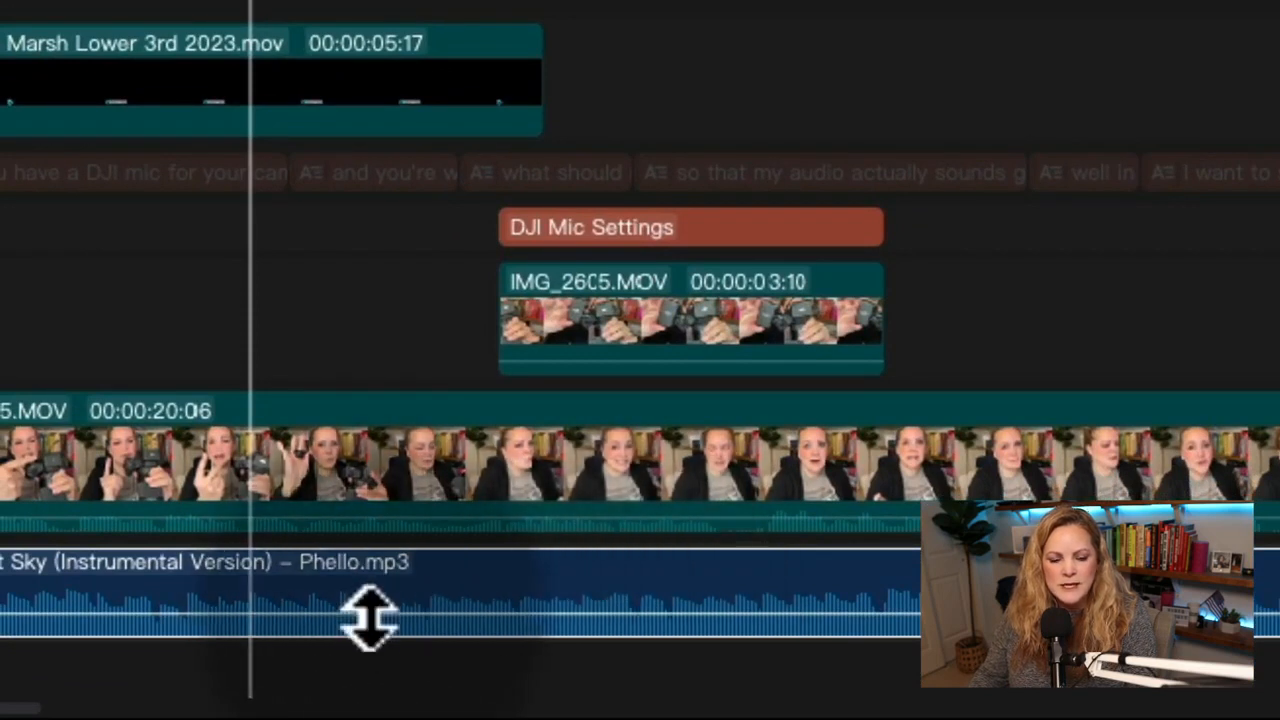
pyautogui.moveTo(369, 617); pyautogui.dragTo(367, 631)
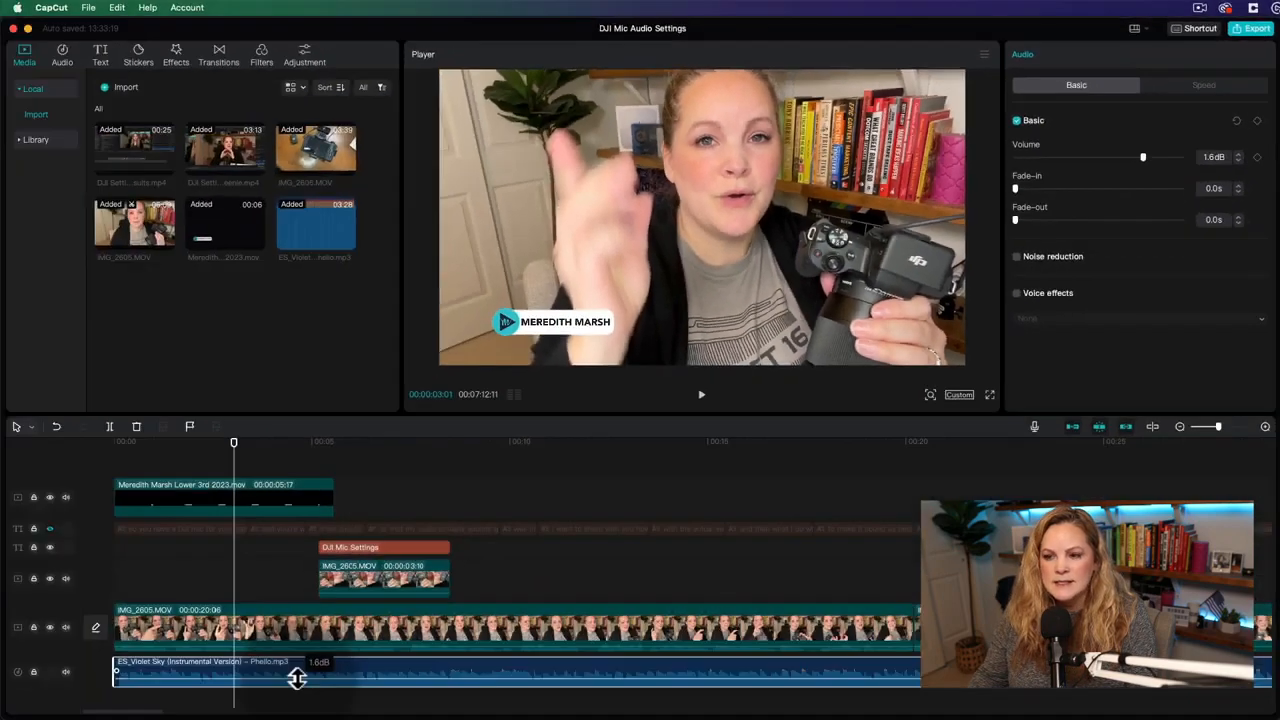
pyautogui.moveTo(297, 680); pyautogui.dragTo(236, 670)
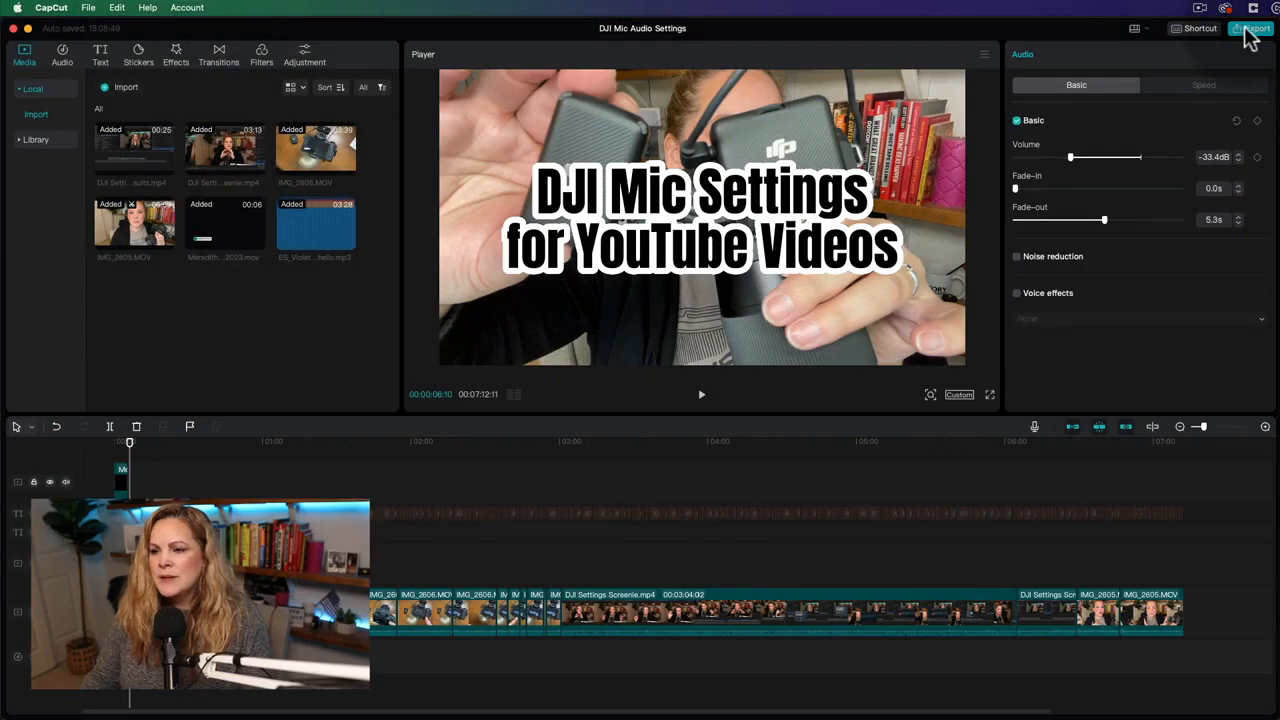
# Open the export settings for DJI Mic Audio Settings and set the LaCie drive as the export location.
pyautogui.click(1255, 28)
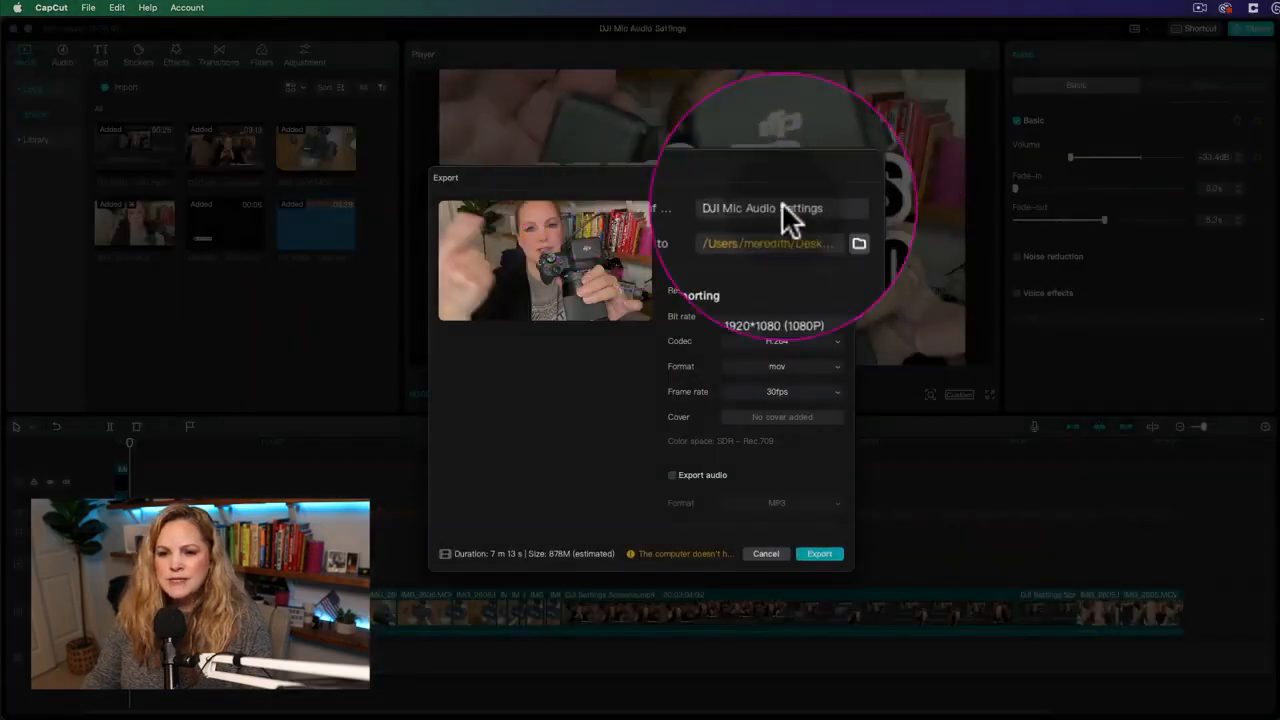
pyautogui.tripleClick(776, 209)
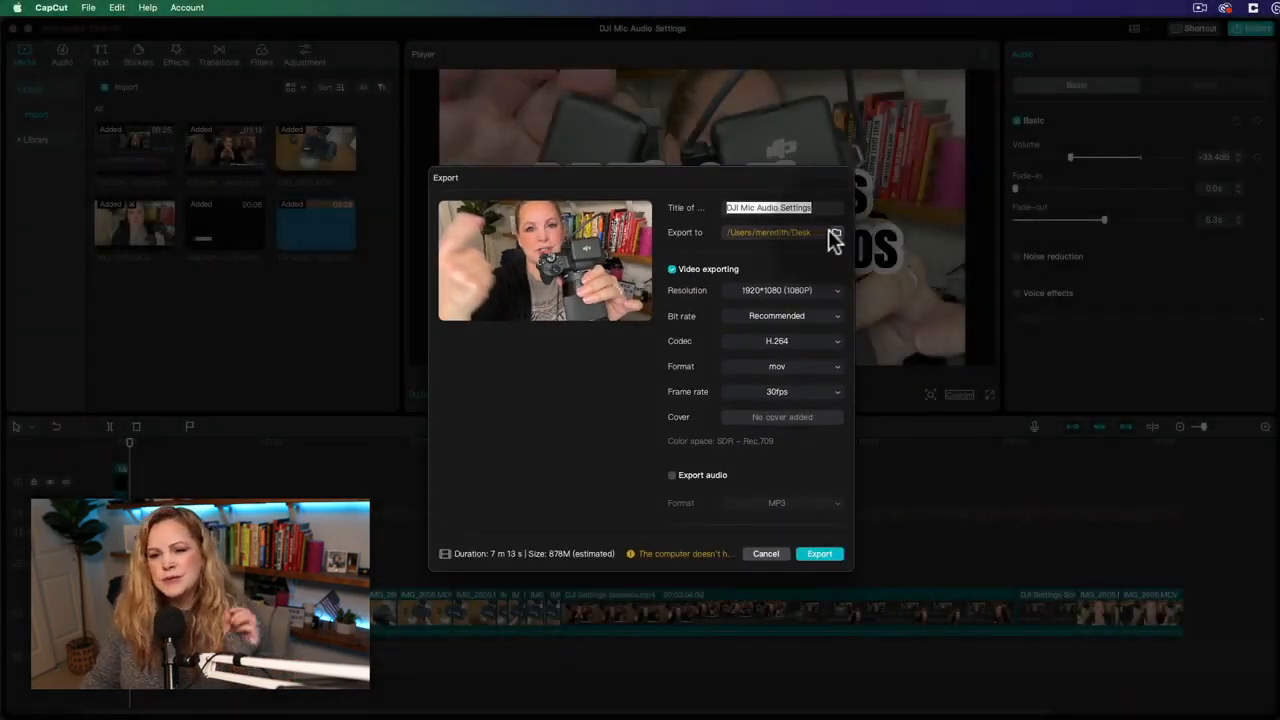
pyautogui.click(836, 233)
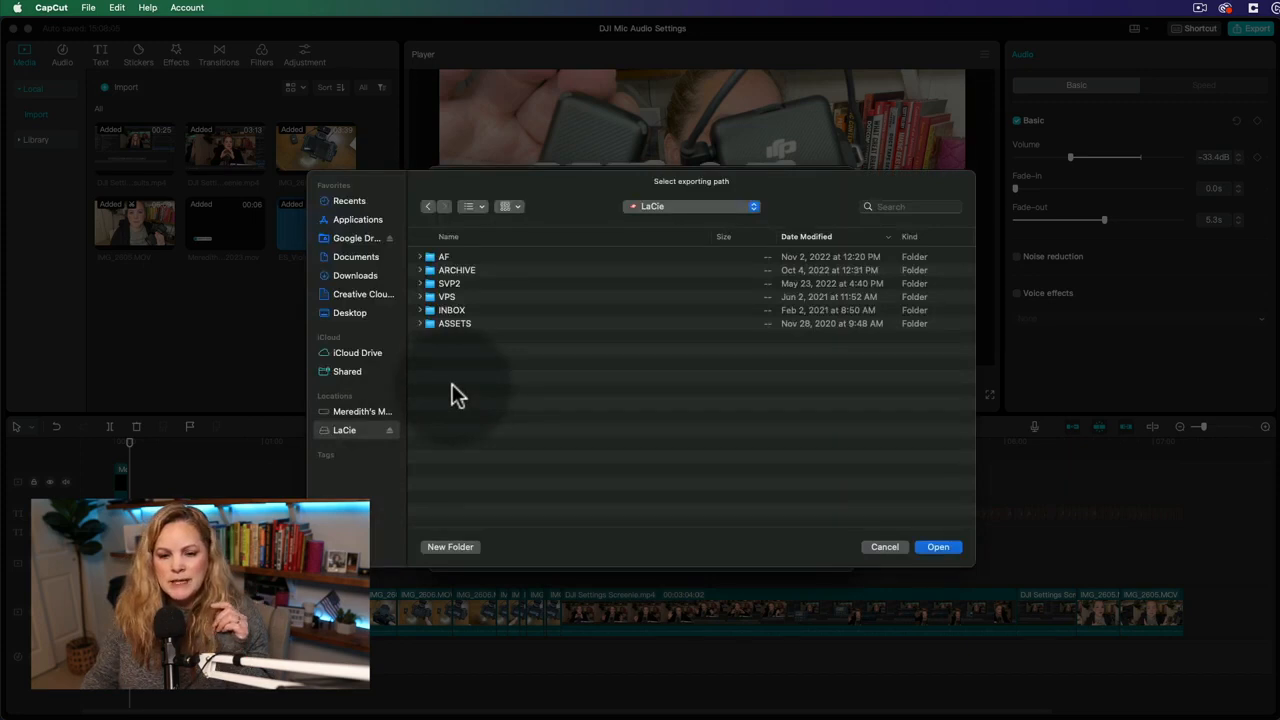
pyautogui.click(936, 547)
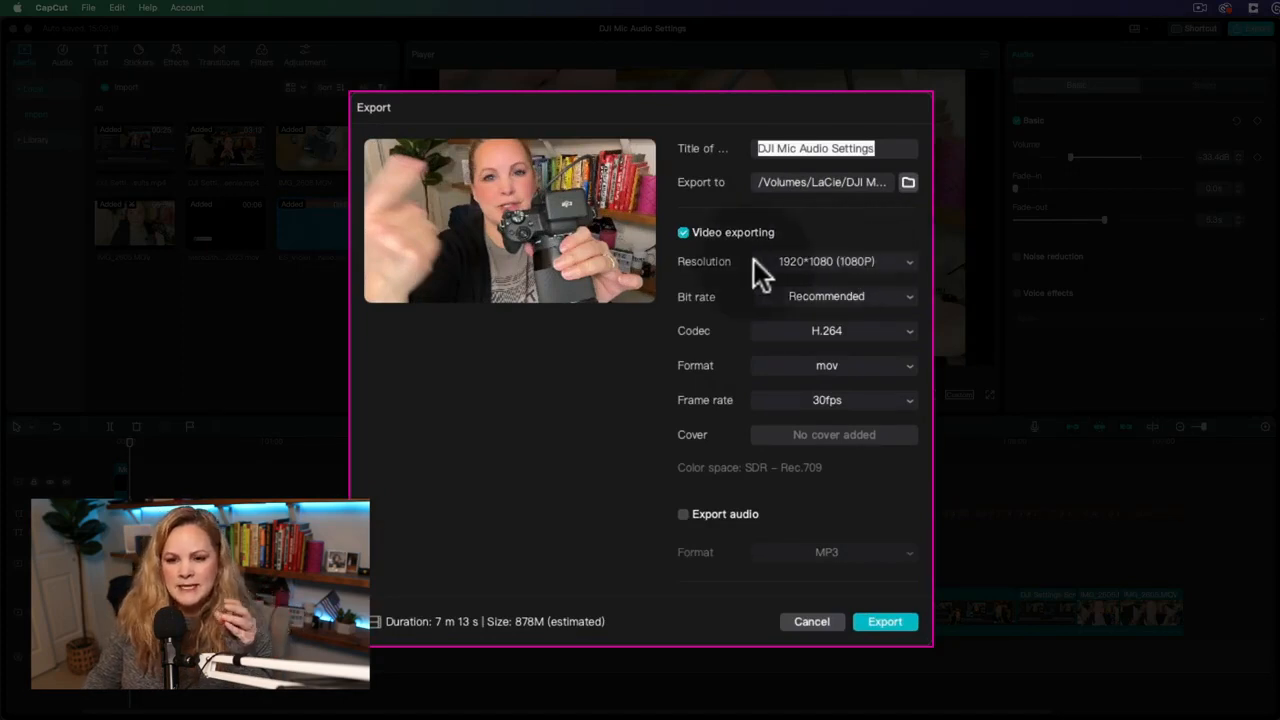
# Export the video at 1920*1080 (1080P) with the Recommended bit rate in mp4 format.
pyautogui.click(906, 258)
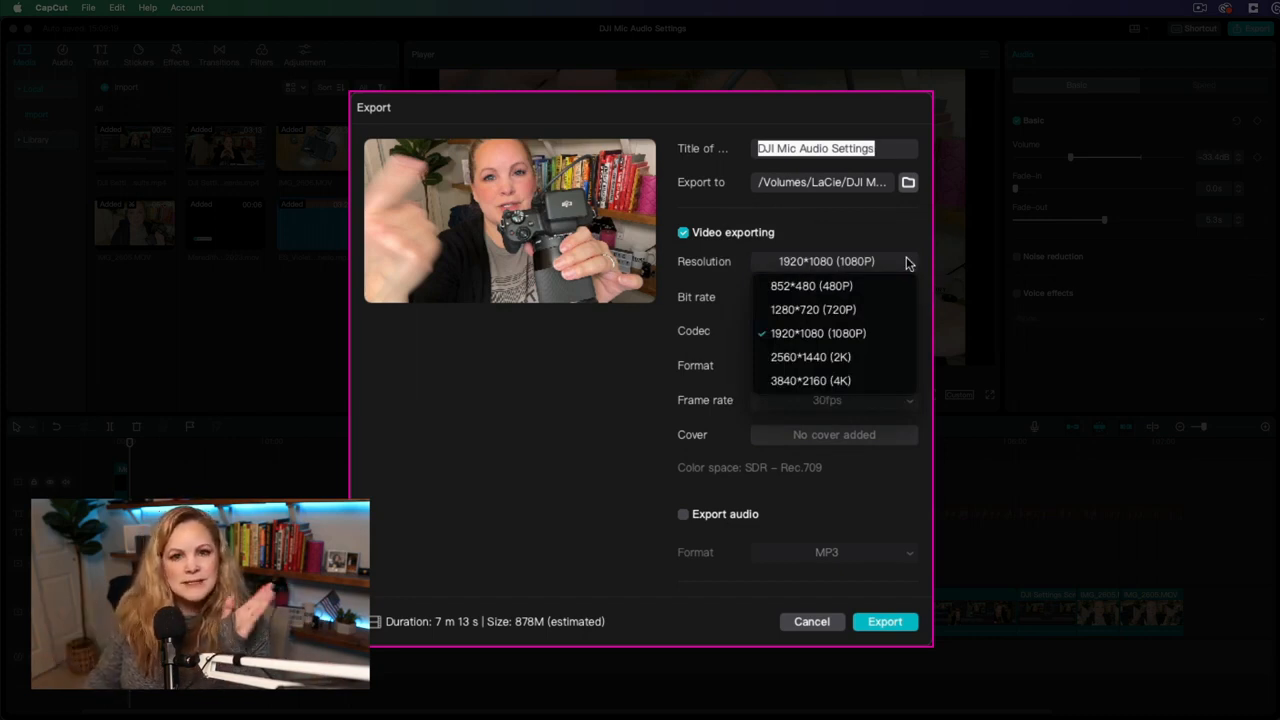
pyautogui.click(908, 262)
pyautogui.click(877, 296)
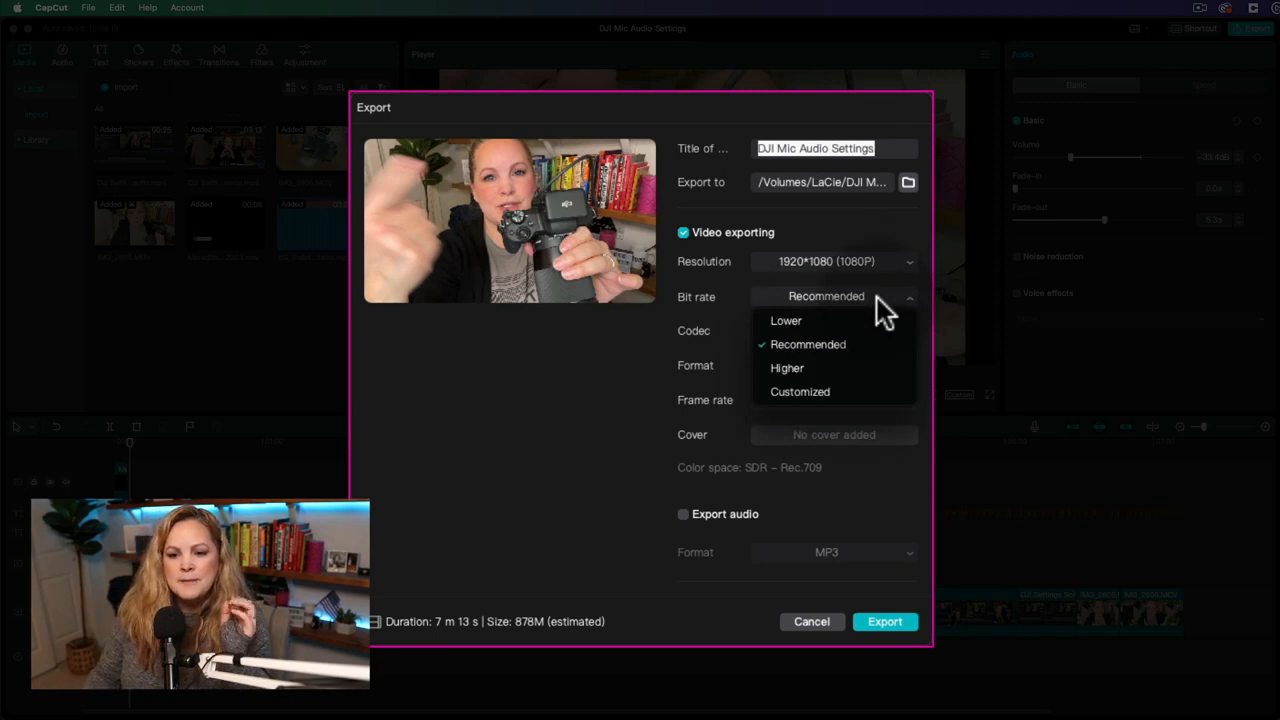
pyautogui.click(824, 346)
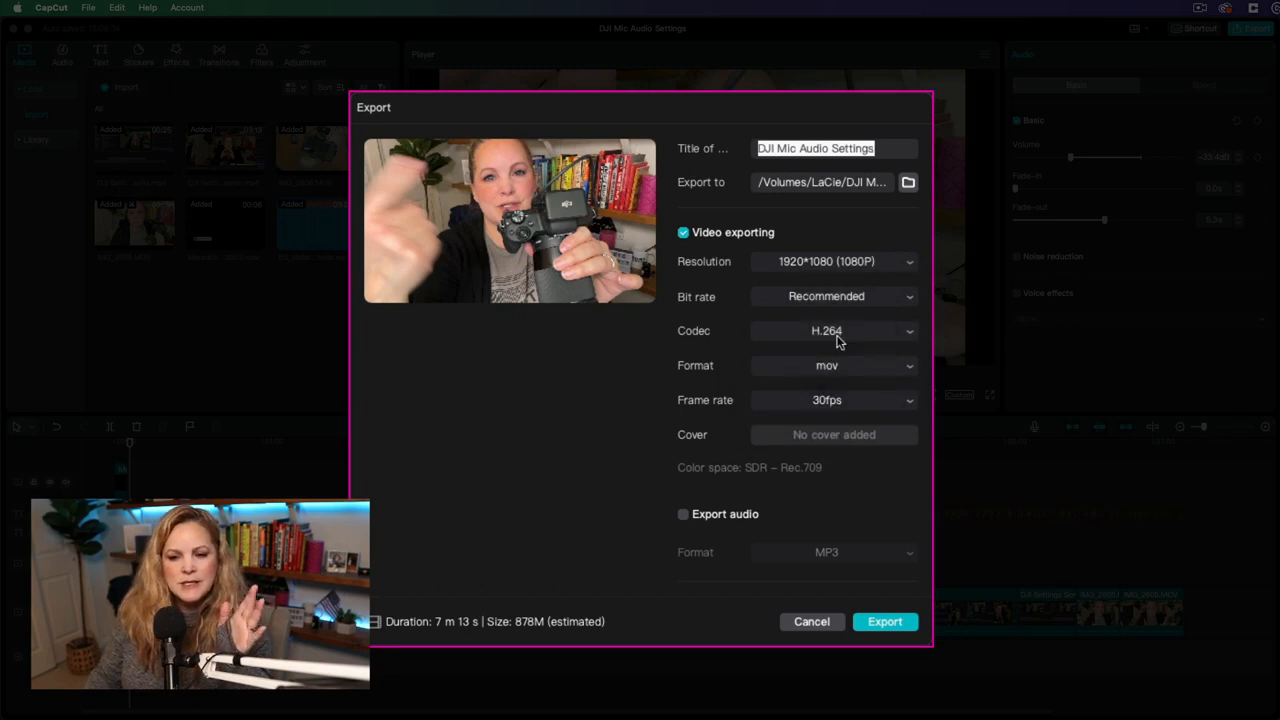
pyautogui.click(842, 366)
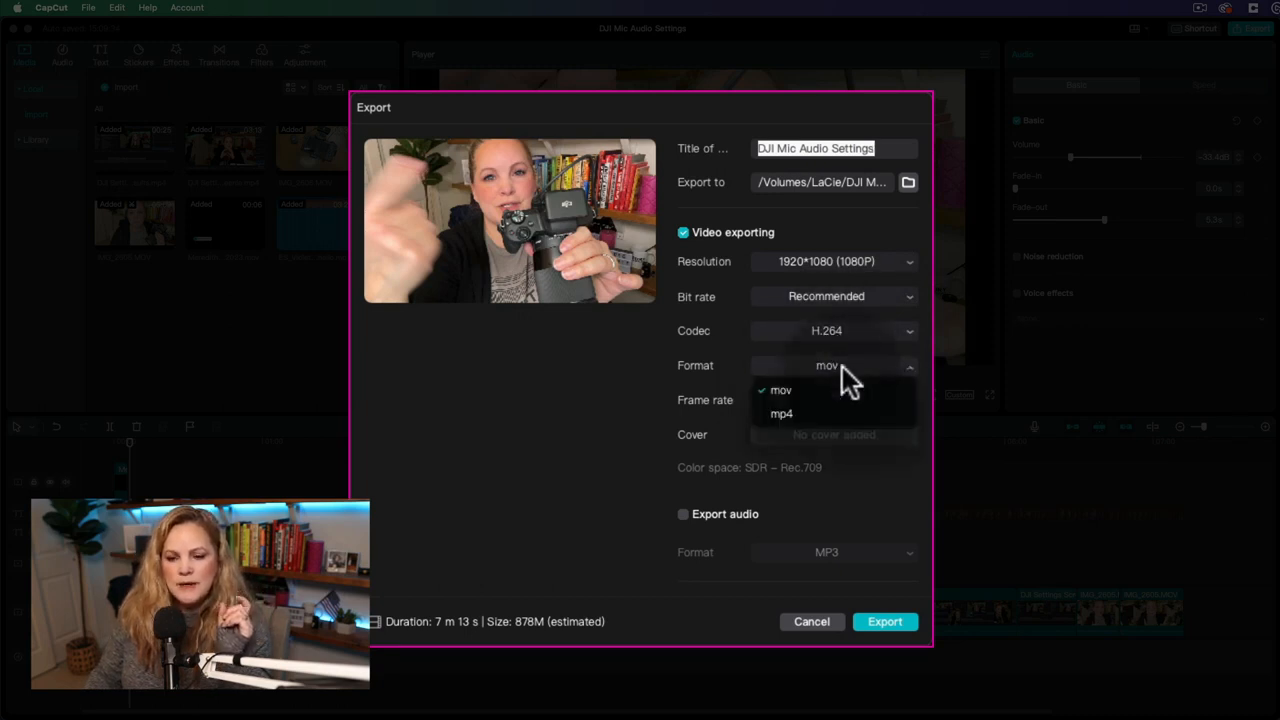
pyautogui.click(778, 412)
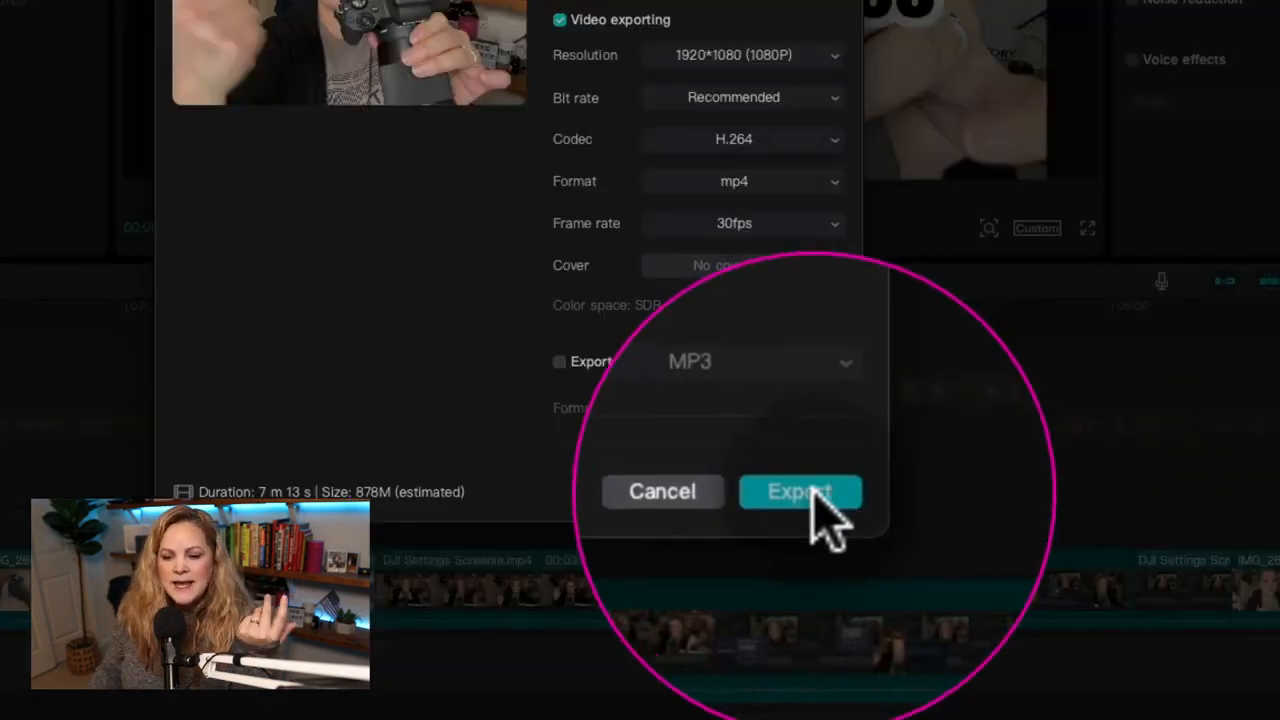
pyautogui.click(810, 492)
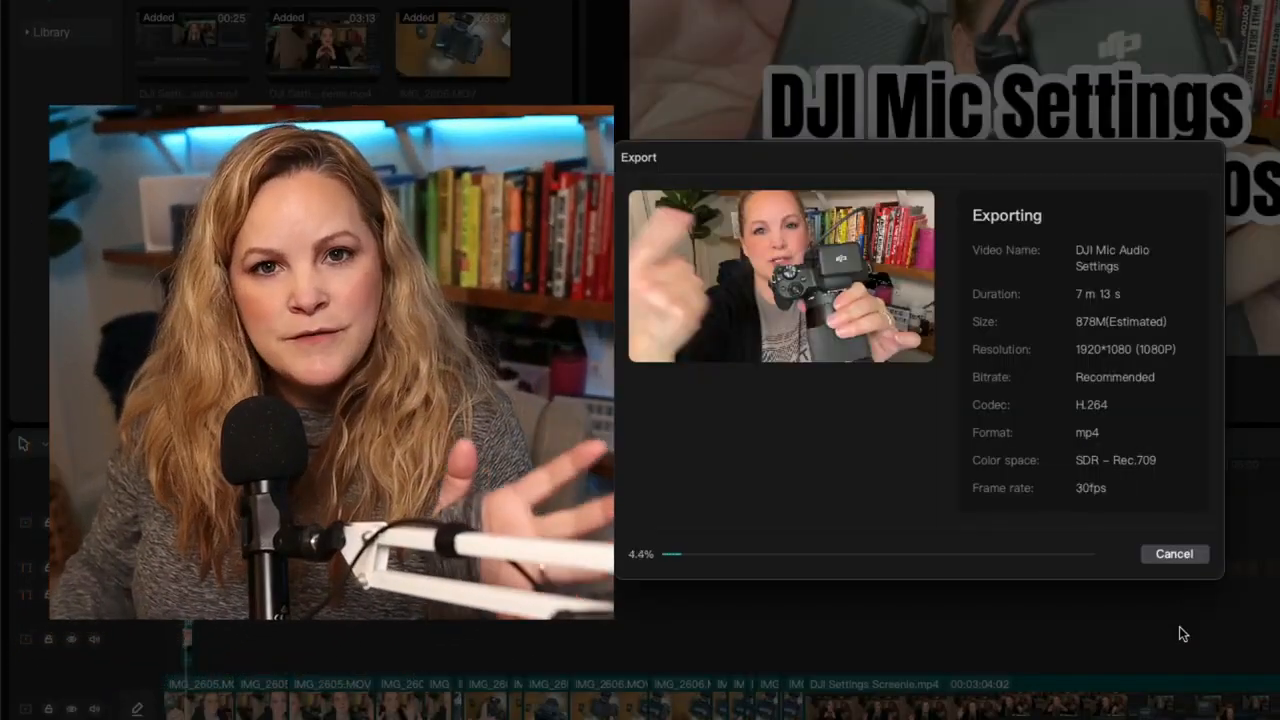